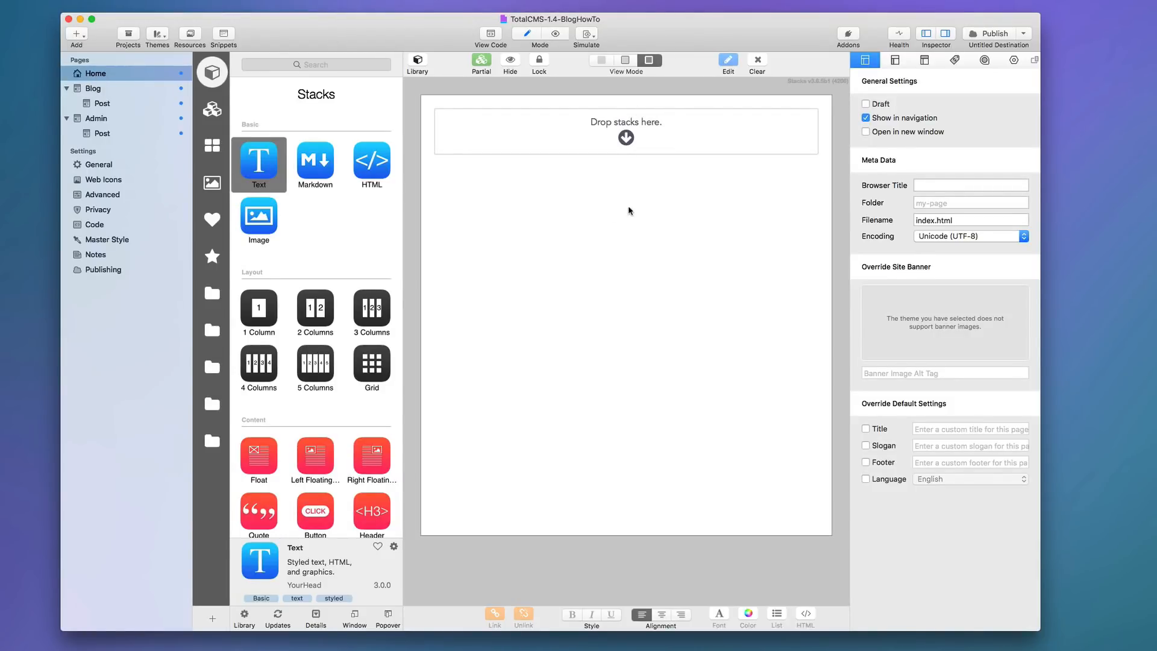
# Review the Blog, Post (post.php) and Admin pages' folder and filename settings, ending on Admin.
pyautogui.click(89, 90)
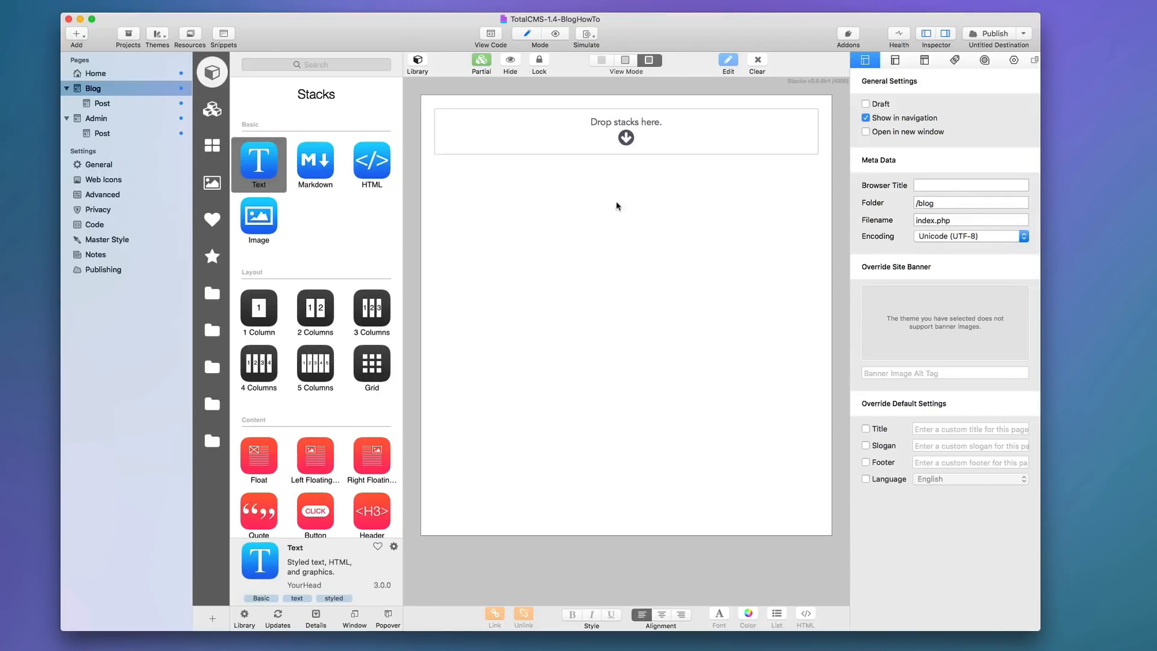
pyautogui.click(103, 103)
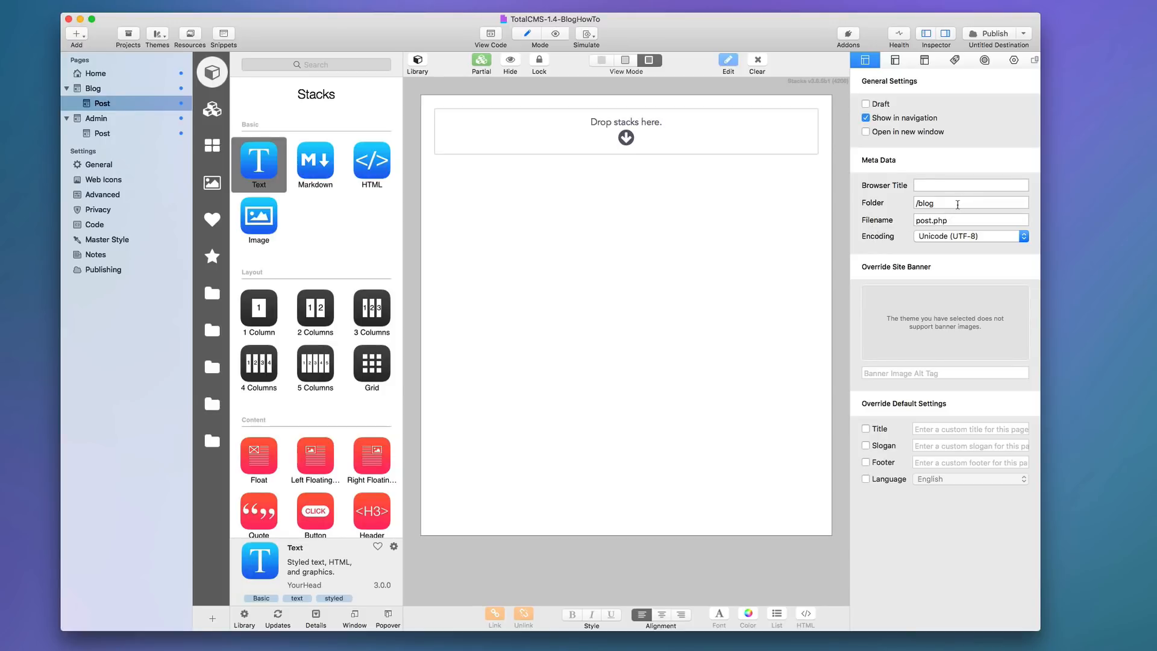
pyautogui.click(965, 221)
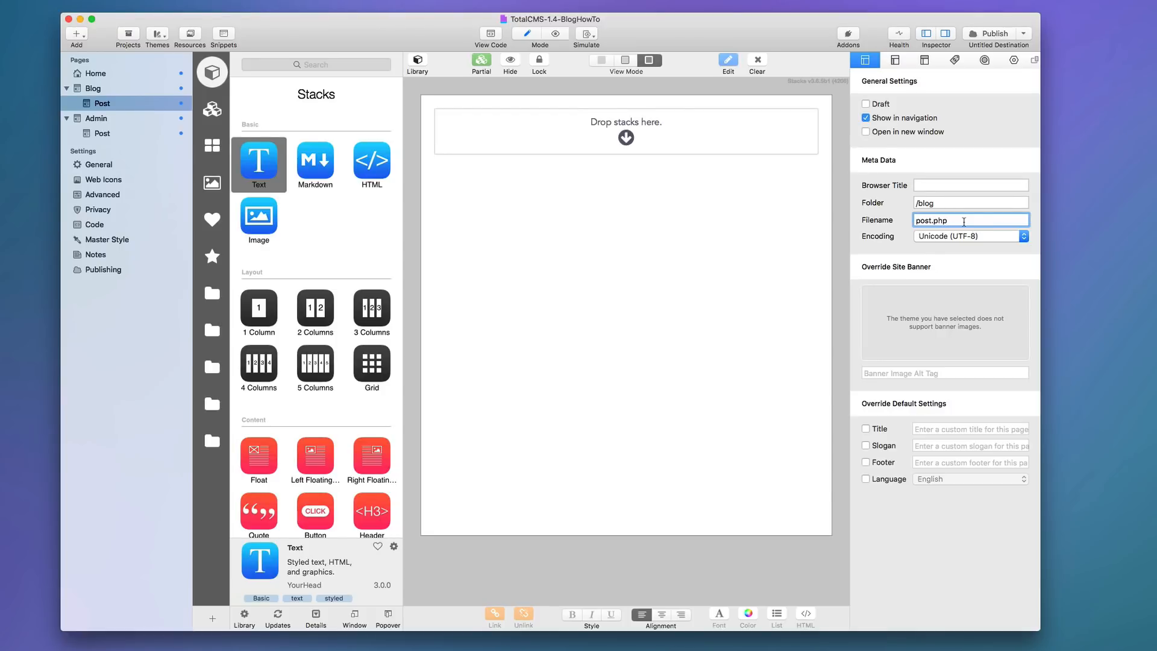
pyautogui.click(96, 118)
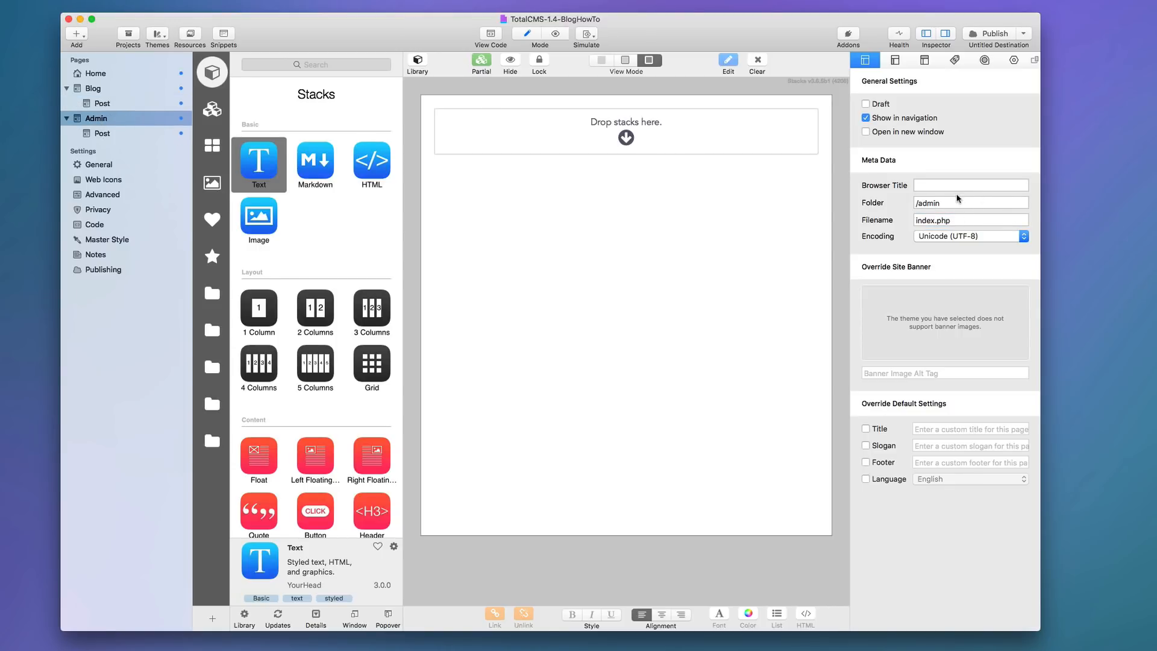
pyautogui.click(96, 135)
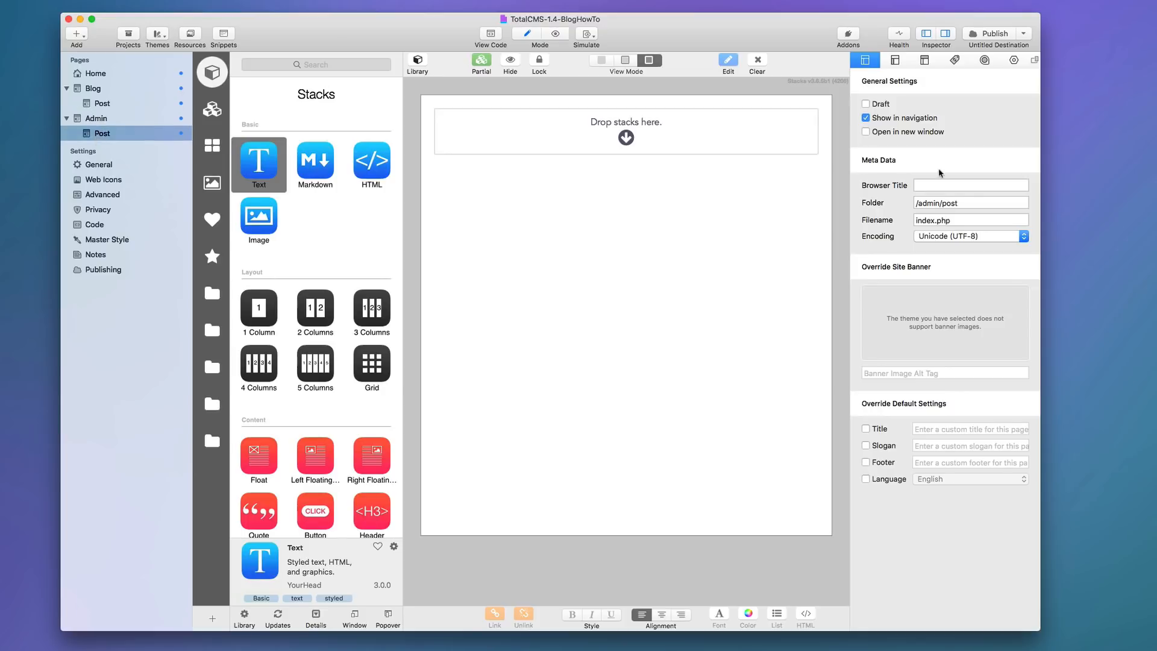
pyautogui.moveTo(983, 205)
pyautogui.click(103, 120)
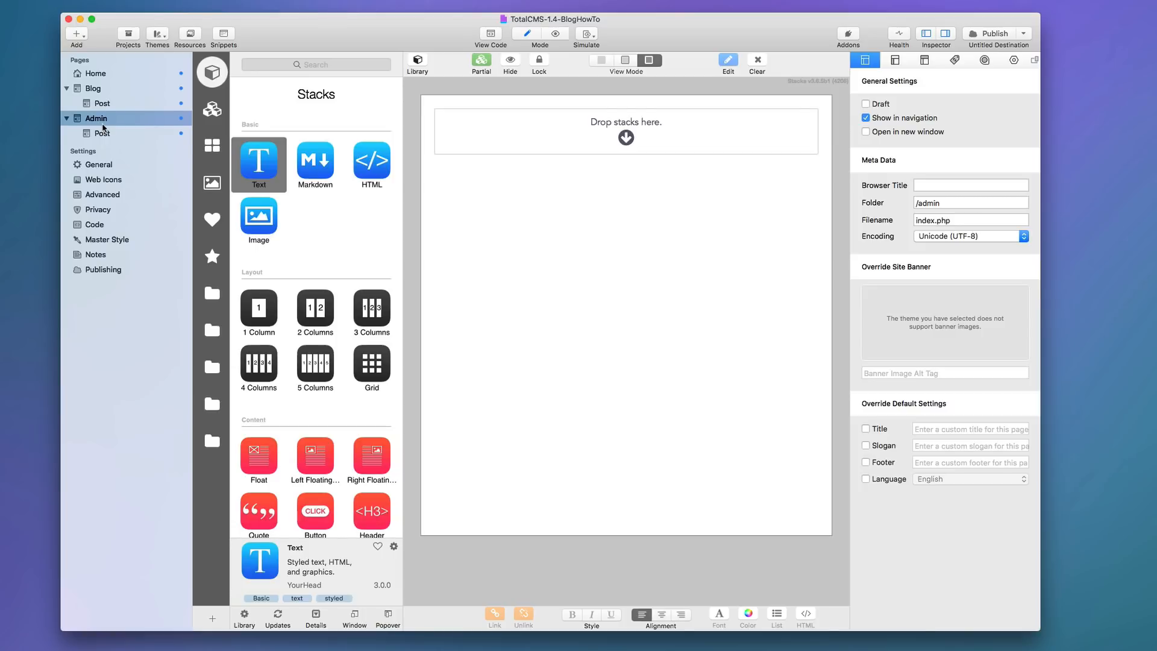
# Place an Admin Core stack from the Total CMS library and paste in its license key.
pyautogui.click(212, 478)
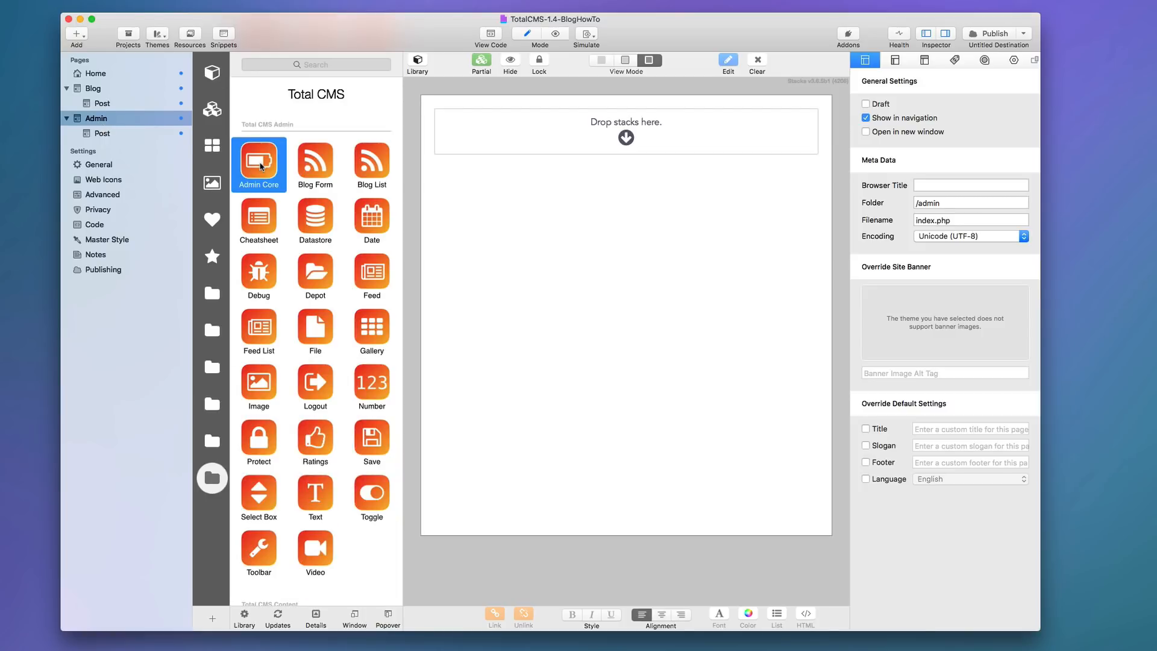
pyautogui.moveTo(259, 160); pyautogui.dragTo(640, 143)
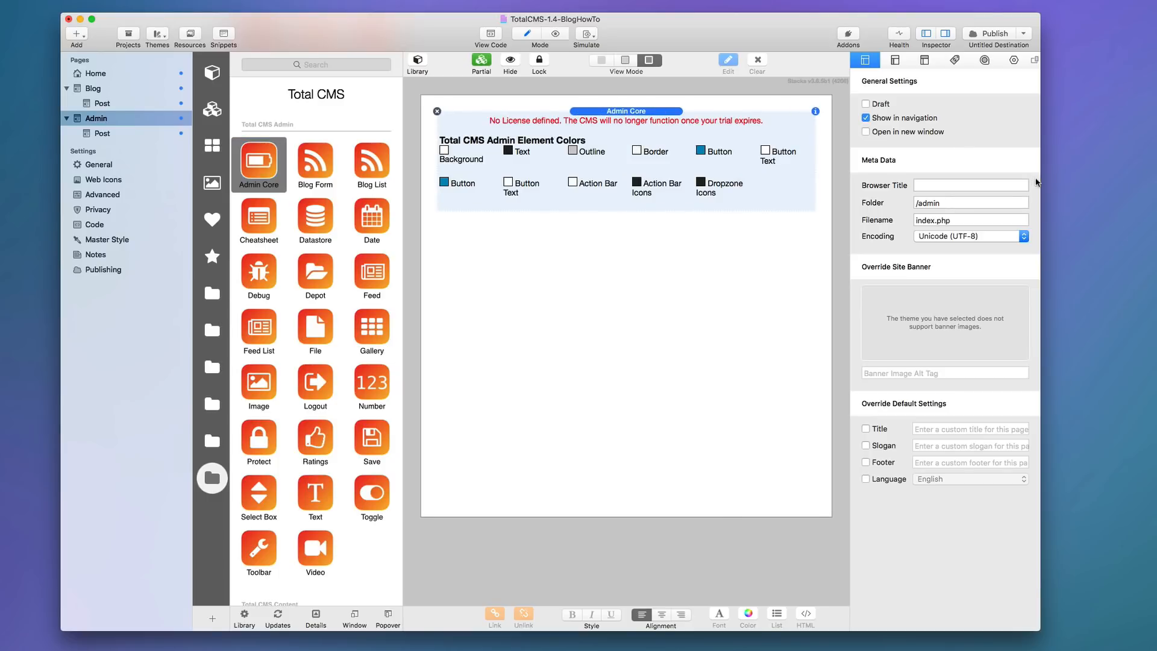
pyautogui.click(1014, 60)
pyautogui.click(946, 181)
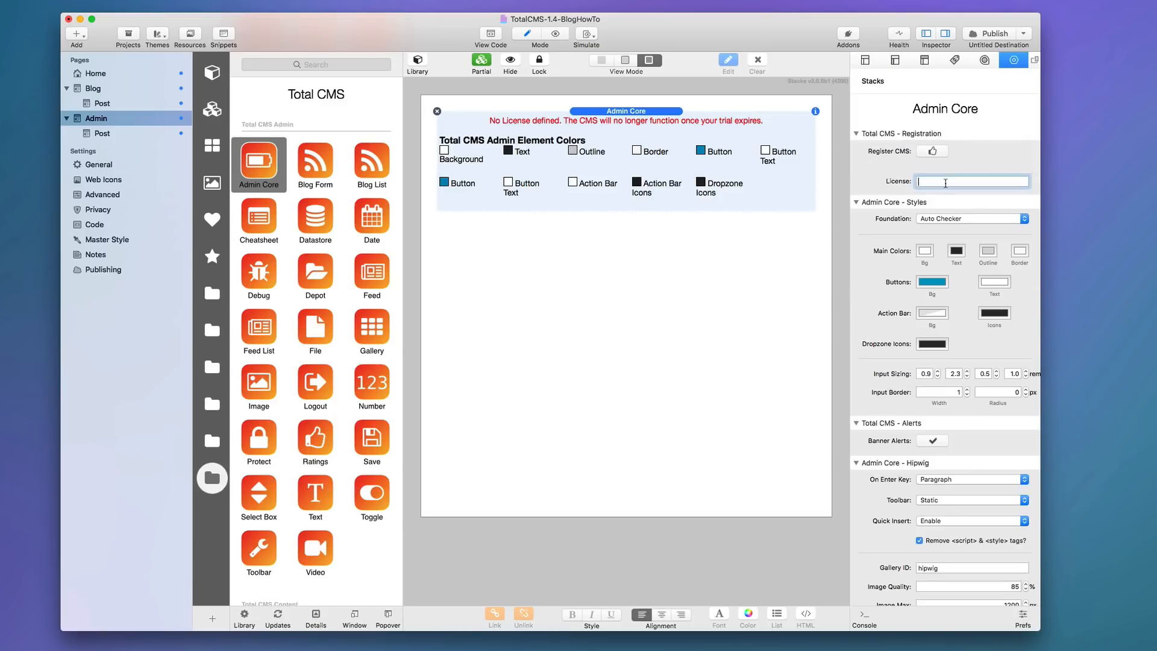
pyautogui.press('cmd+v')
# Add a Blog List below Admin Core with CMS ID changed from totalcms to blog, then preview.
pyautogui.click(376, 164)
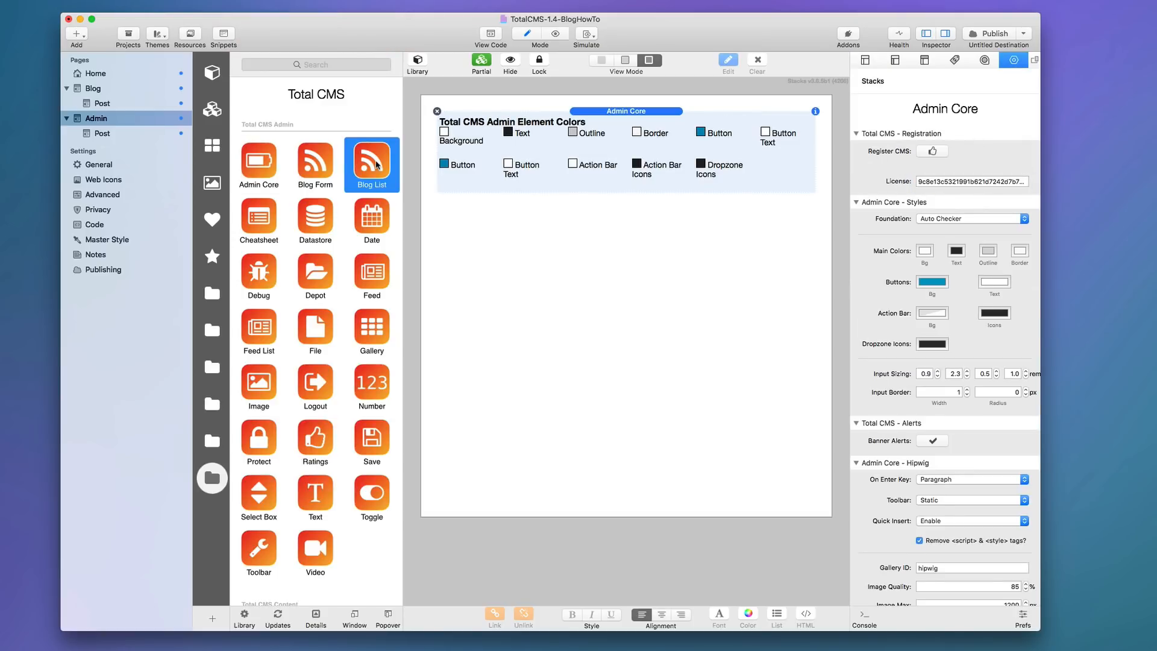
pyautogui.moveTo(377, 164); pyautogui.dragTo(623, 219)
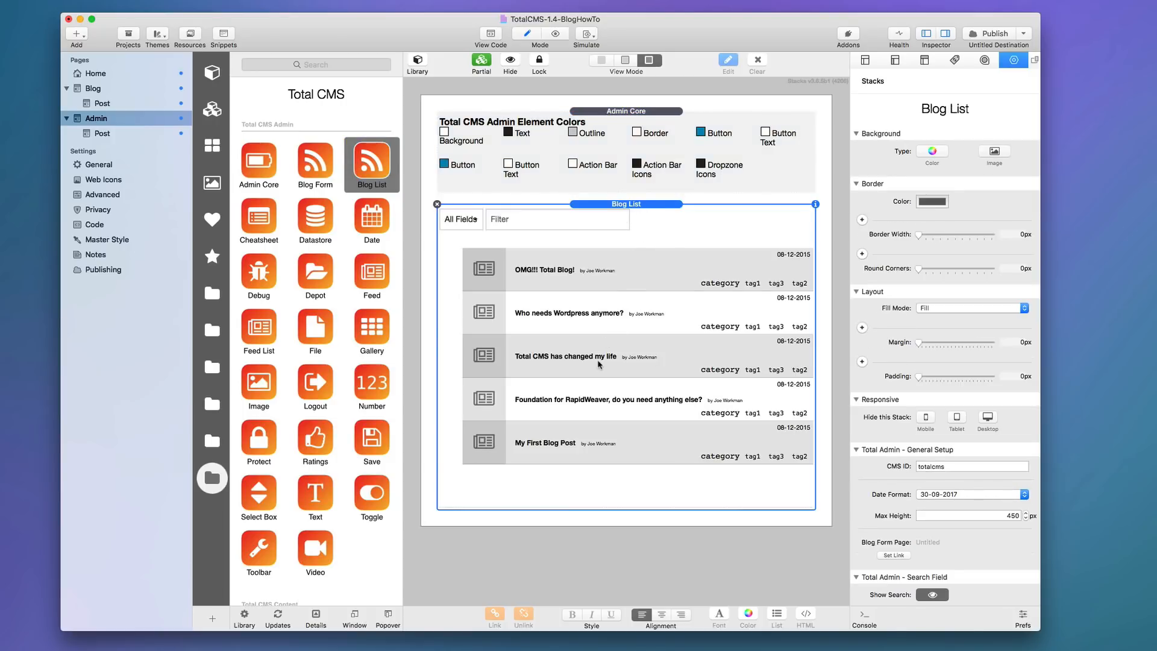
pyautogui.scroll(-1, 600, 365)
pyautogui.scroll(-5, 944, 314)
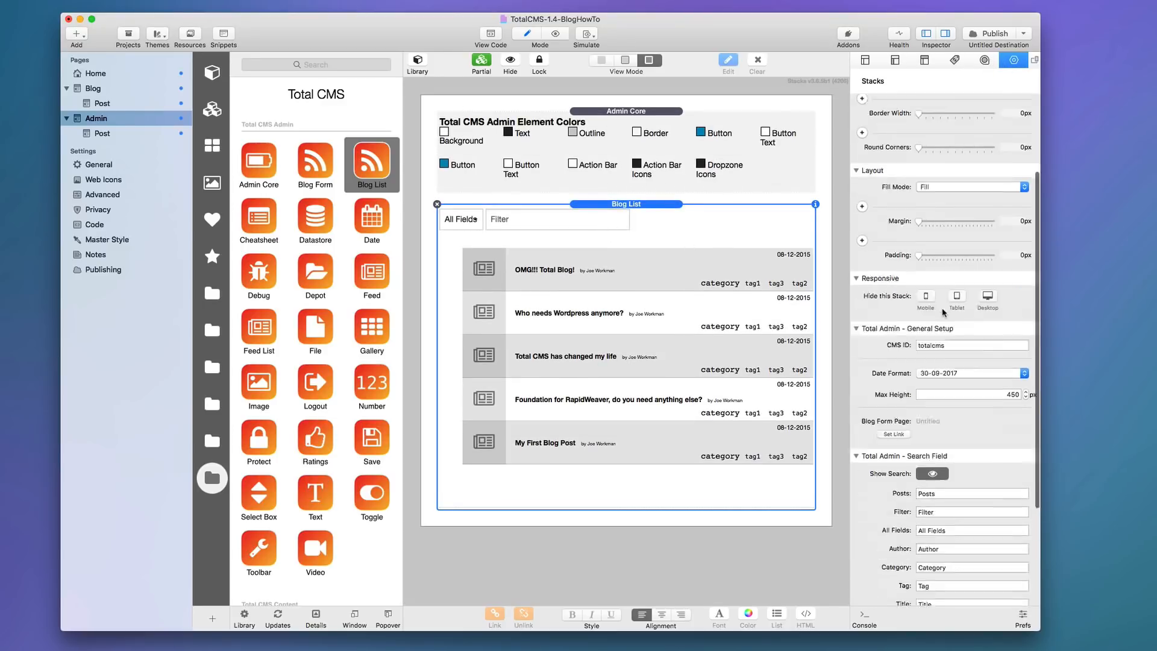
pyautogui.doubleClick(964, 254)
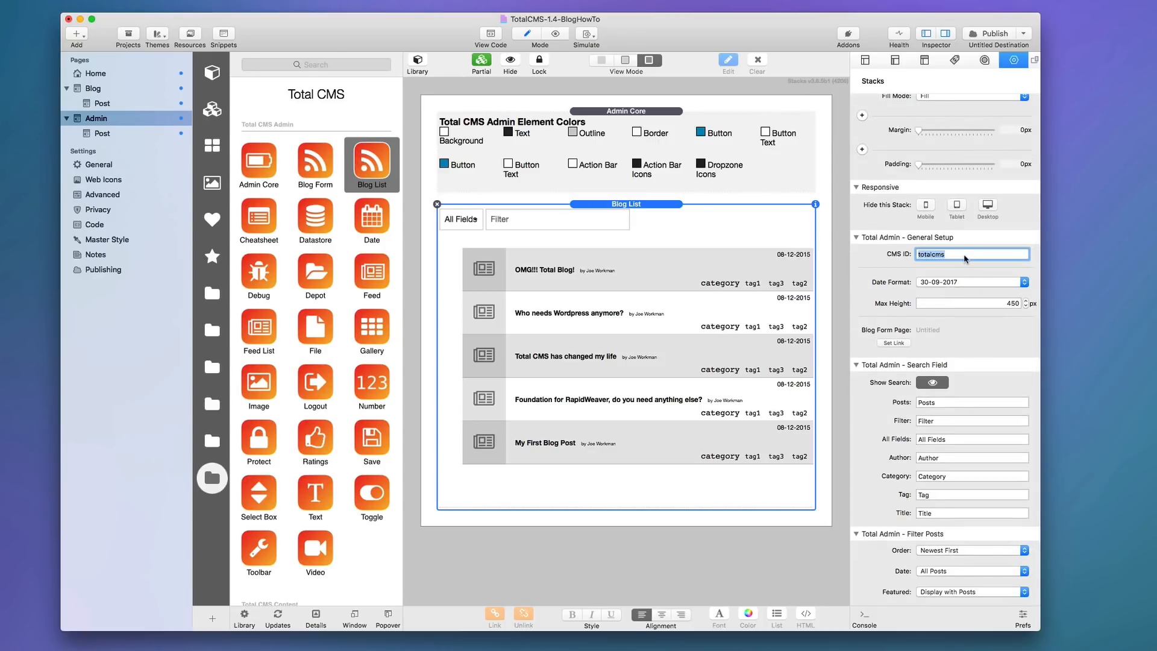
pyautogui.write('blog')
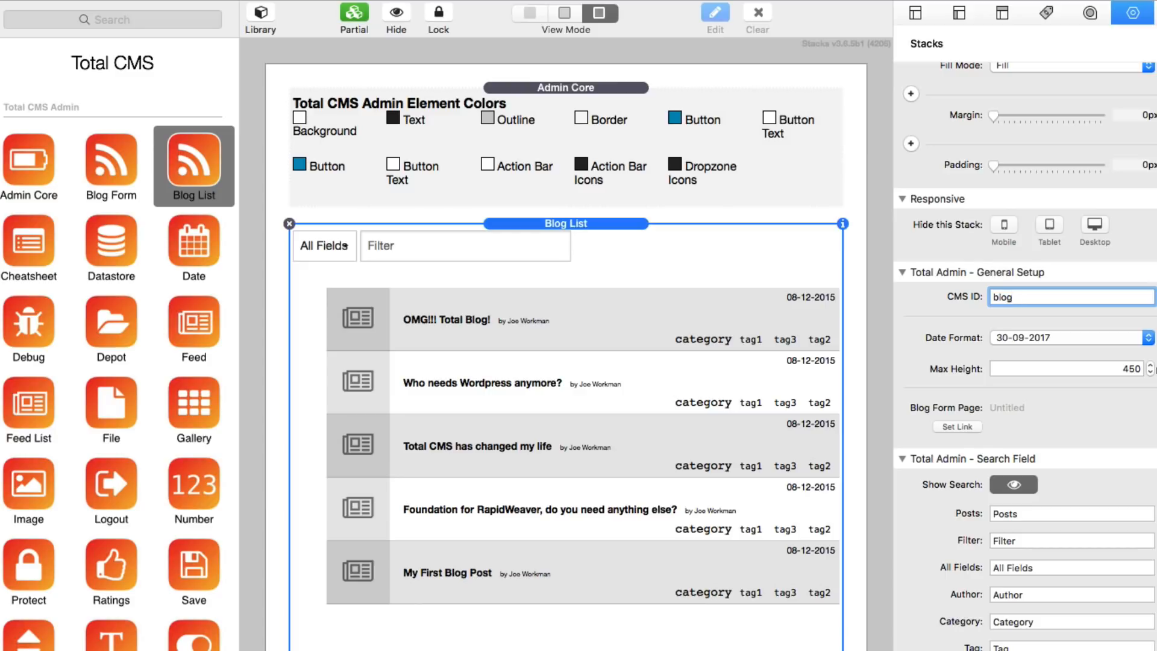
pyautogui.press('Tab')
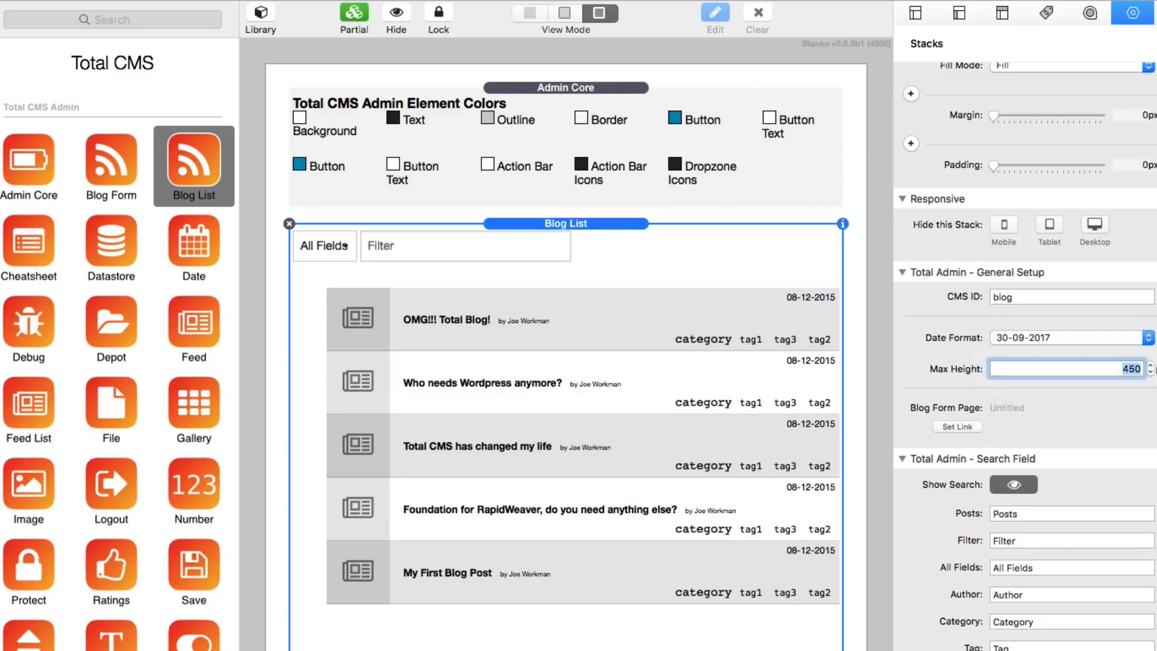
pyautogui.click(1033, 299)
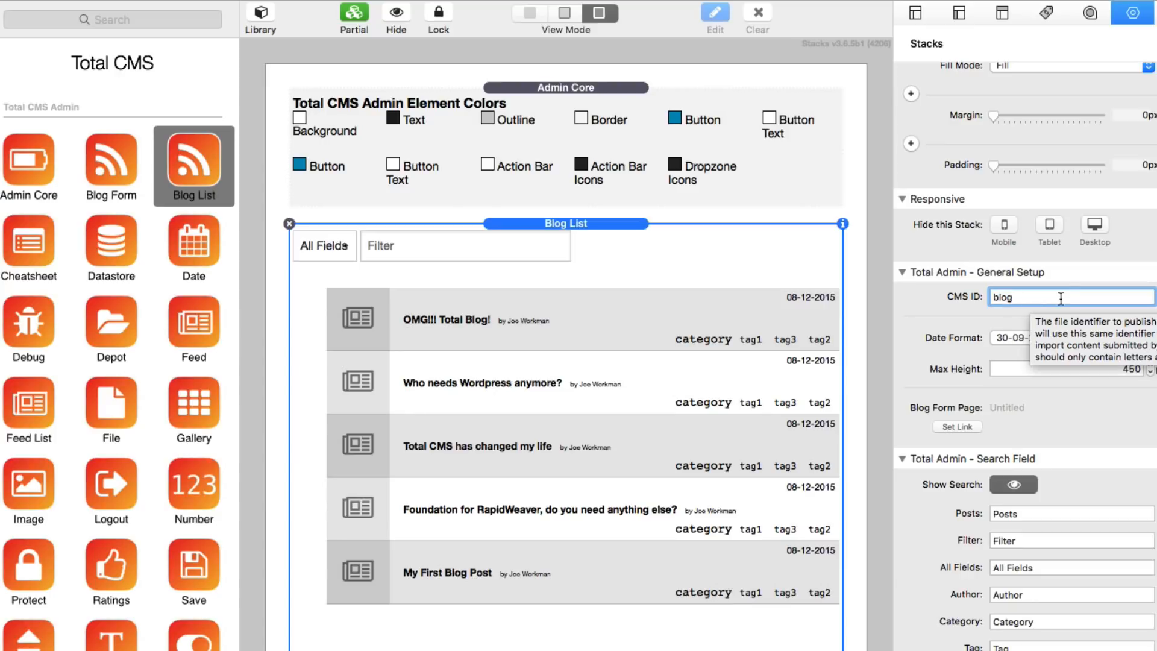
pyautogui.click(589, 227)
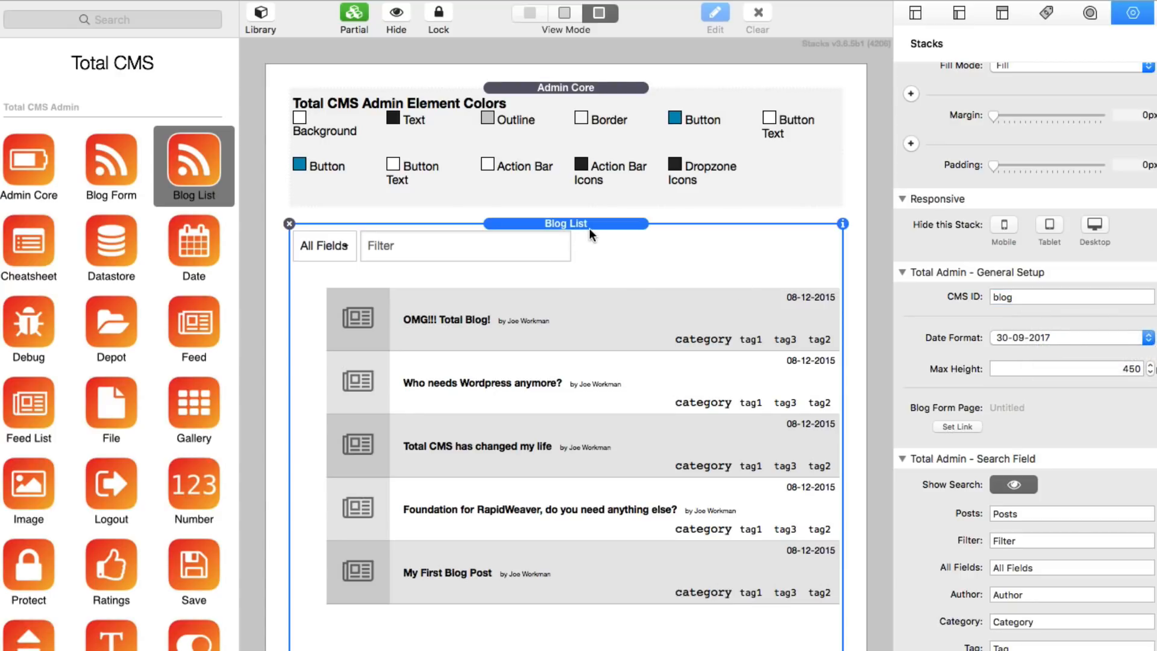
pyautogui.press('super+r')
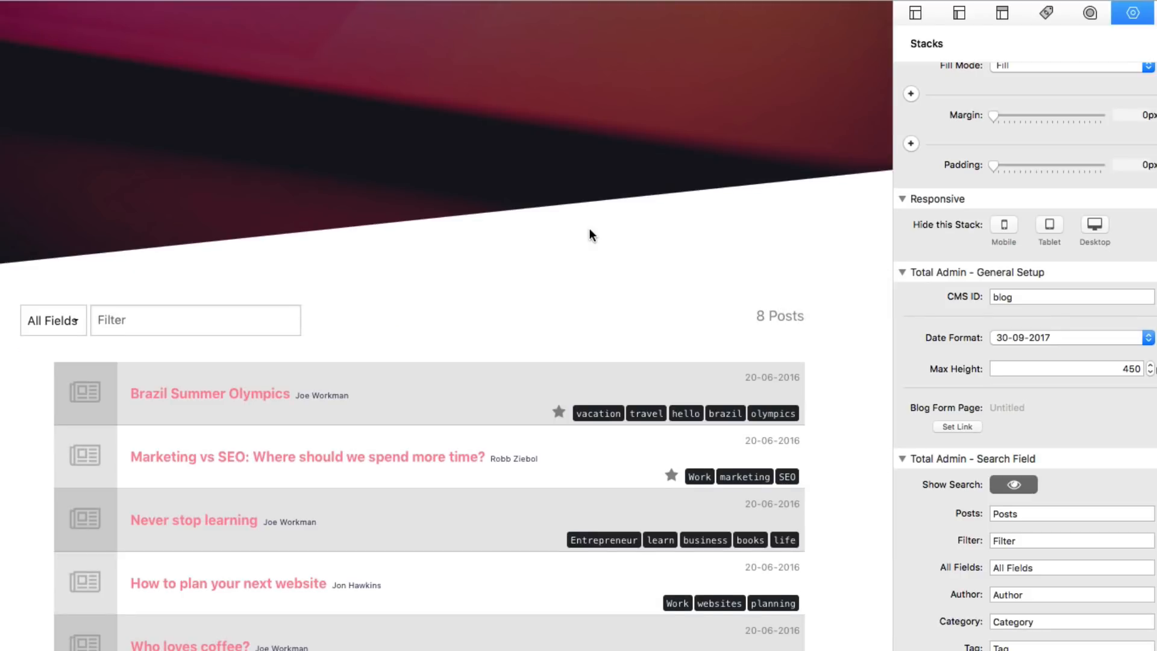
# Scroll through the previewed list of 8 blog posts, then return to Edit mode.
pyautogui.scroll(-2, 518, 226)
pyautogui.scroll(10, 455, 222)
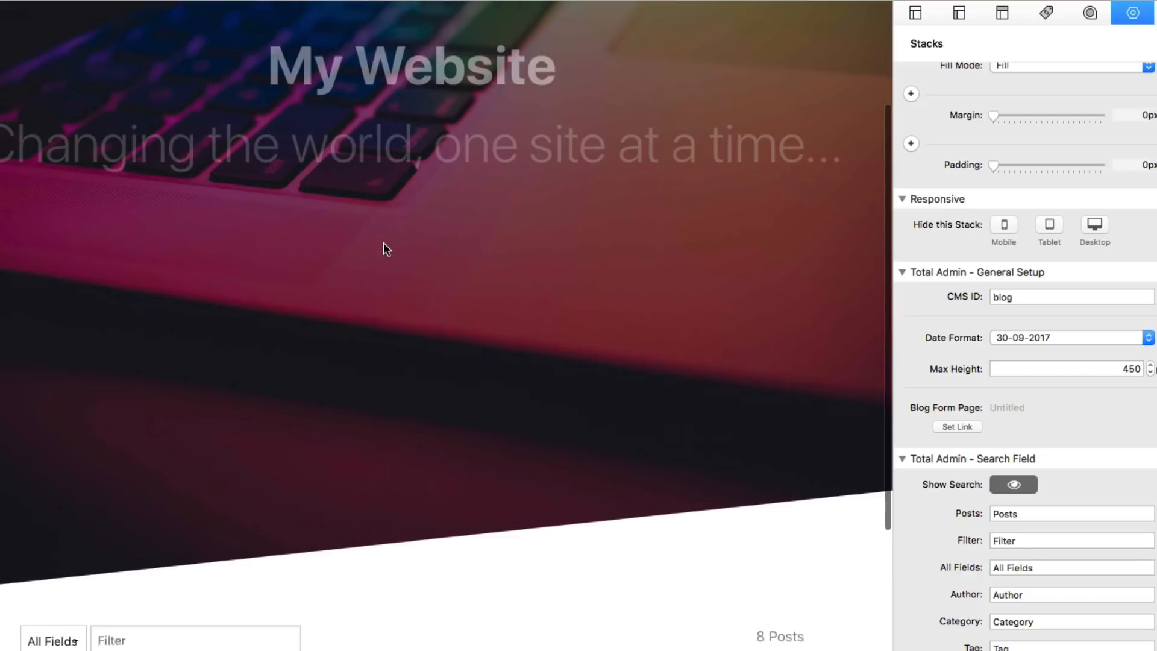
pyautogui.scroll(-10, 386, 241)
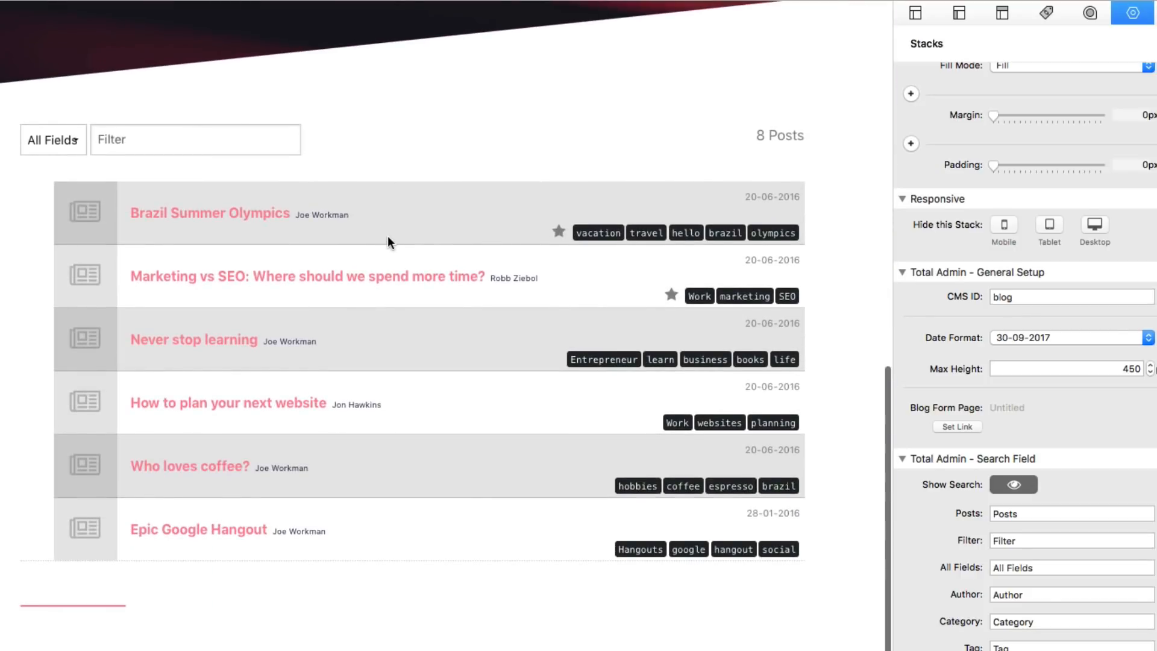
pyautogui.scroll(-3, 235, 362)
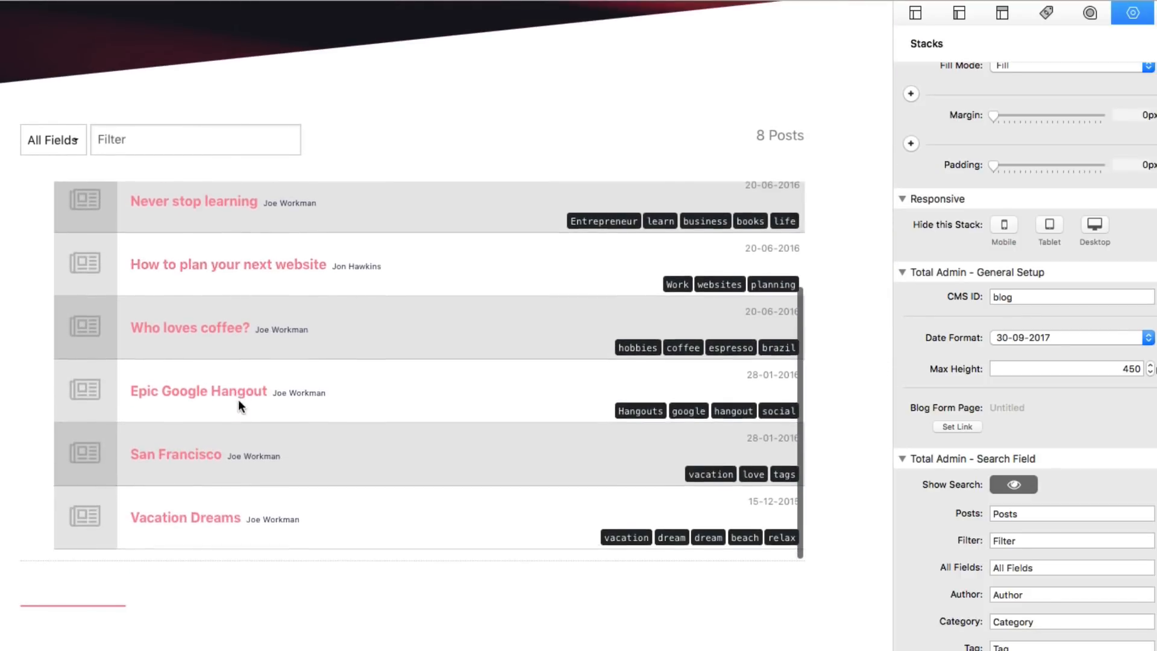
pyautogui.scroll(3, 237, 399)
pyautogui.scroll(-3, 237, 361)
pyautogui.scroll(3, 222, 316)
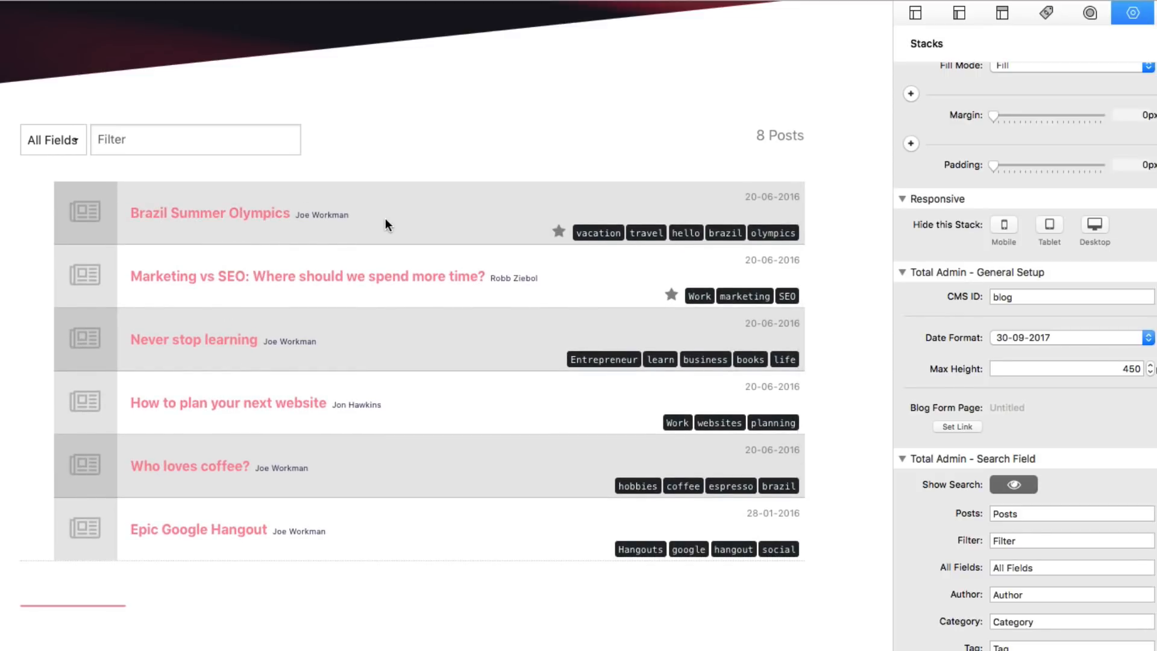
pyautogui.scroll(-3, 386, 219)
pyautogui.scroll(3, 385, 220)
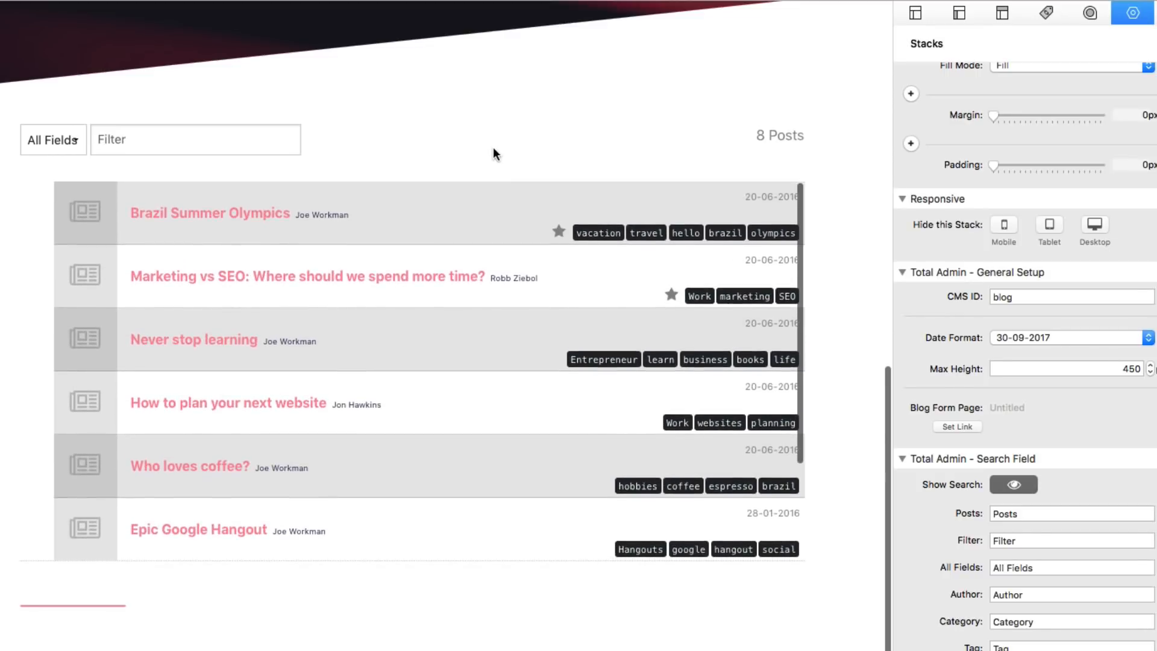
pyautogui.scroll(7, 493, 149)
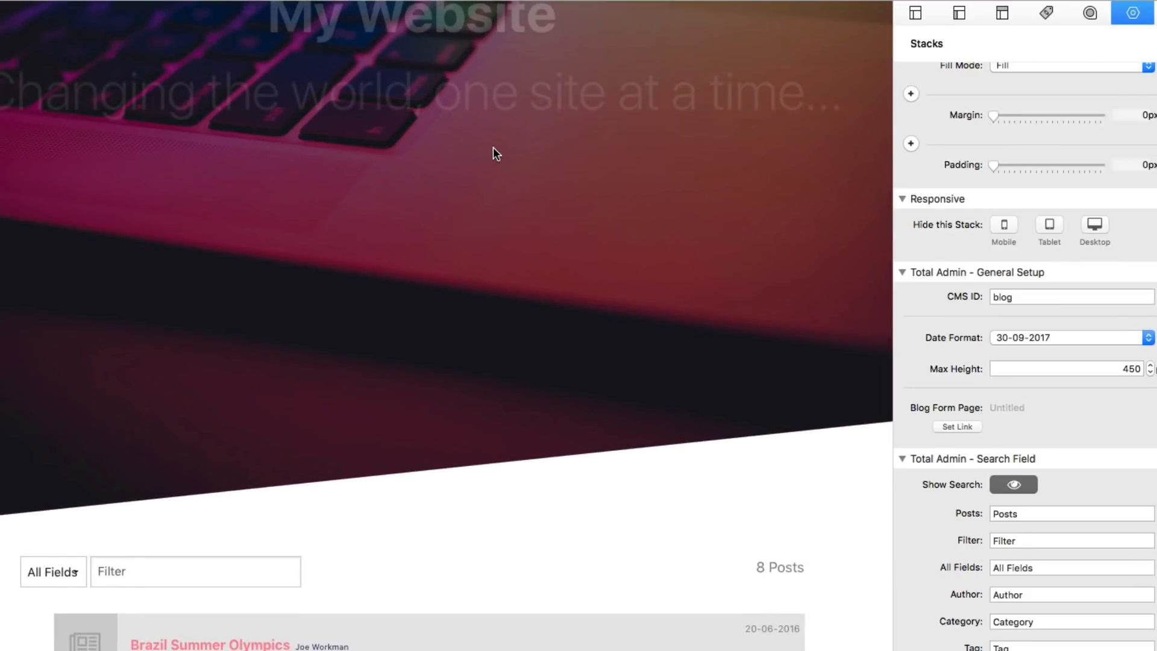
pyautogui.scroll(-8, 478, 326)
pyautogui.scroll(4, 453, 283)
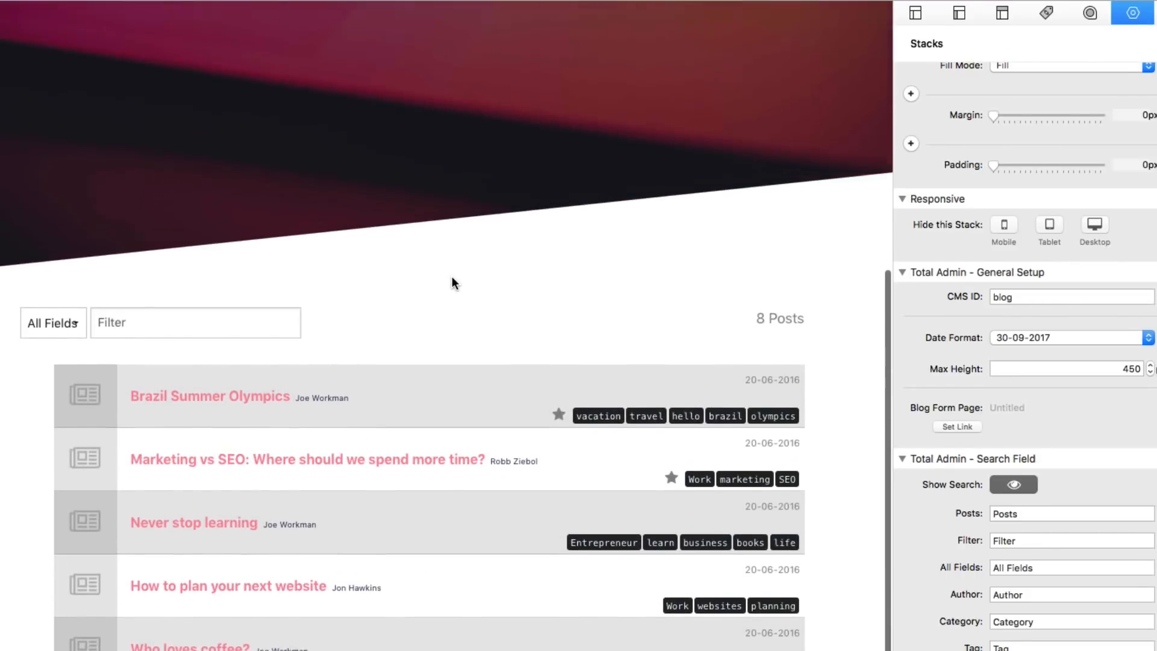
pyautogui.scroll(1, 453, 284)
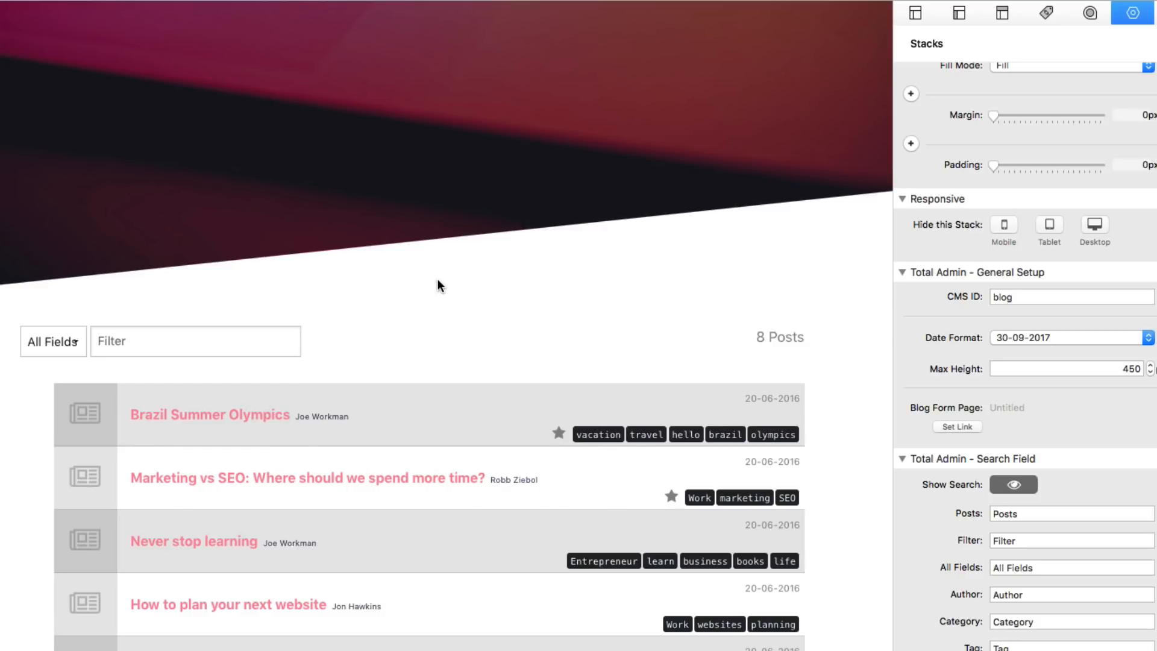
pyautogui.press('super+r')
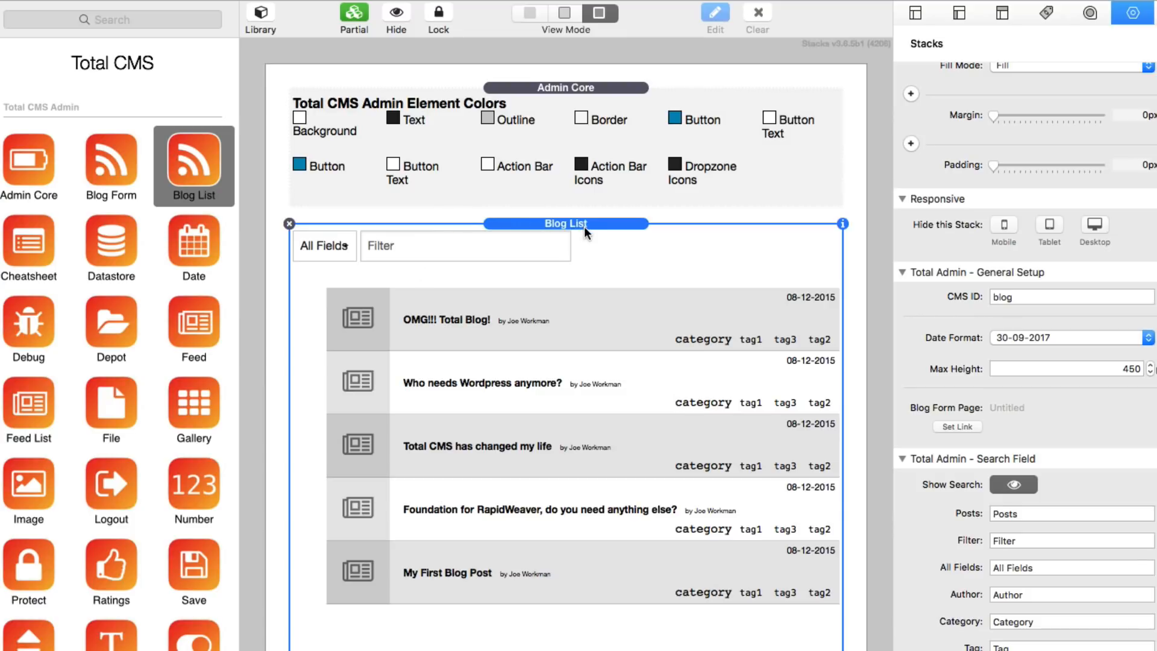
# Link the Blog List's Blog Form Page to the Admin Post page, then select Admin Core.
pyautogui.scroll(-3, 991, 502)
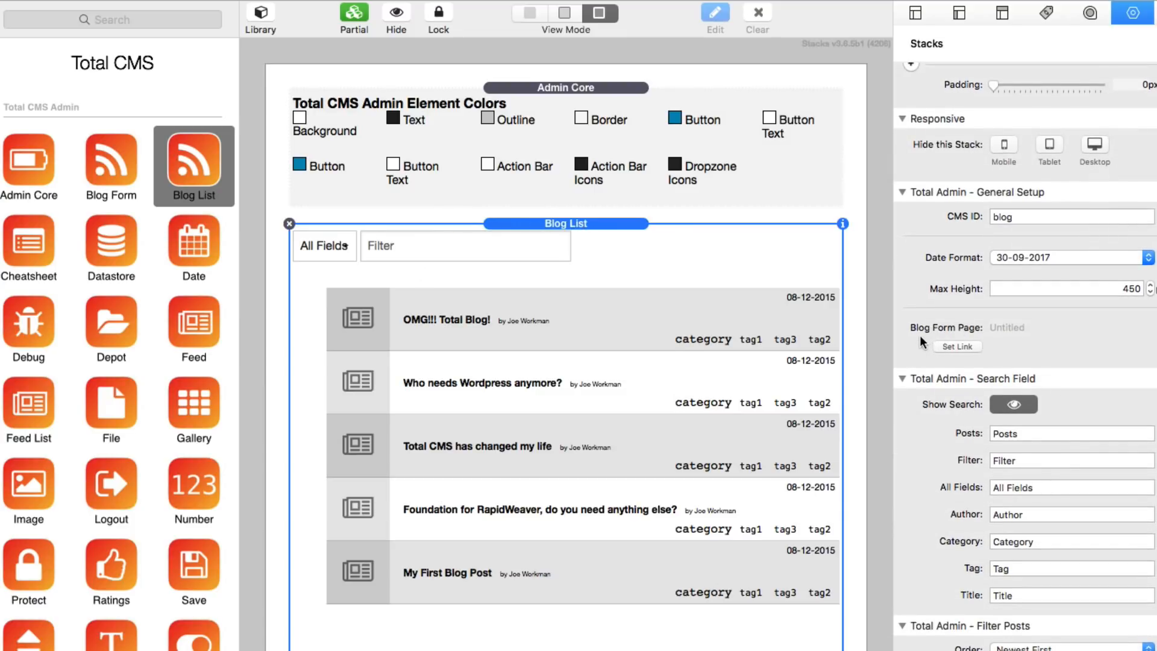
pyautogui.click(958, 346)
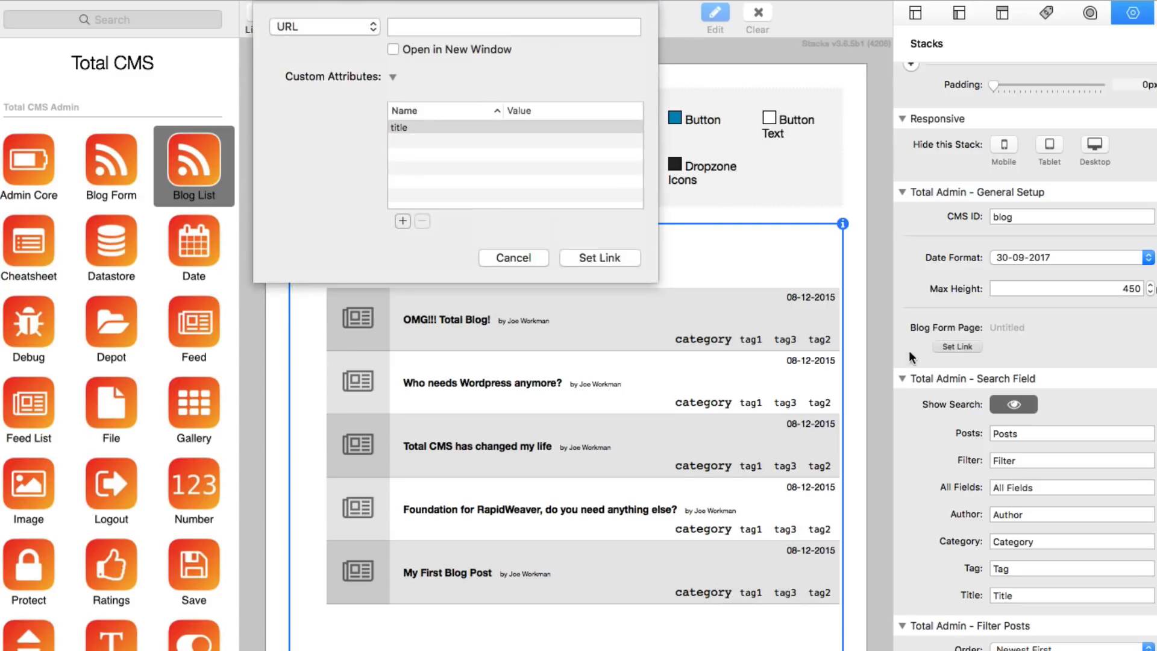
pyautogui.click(355, 27)
pyautogui.moveTo(348, 54)
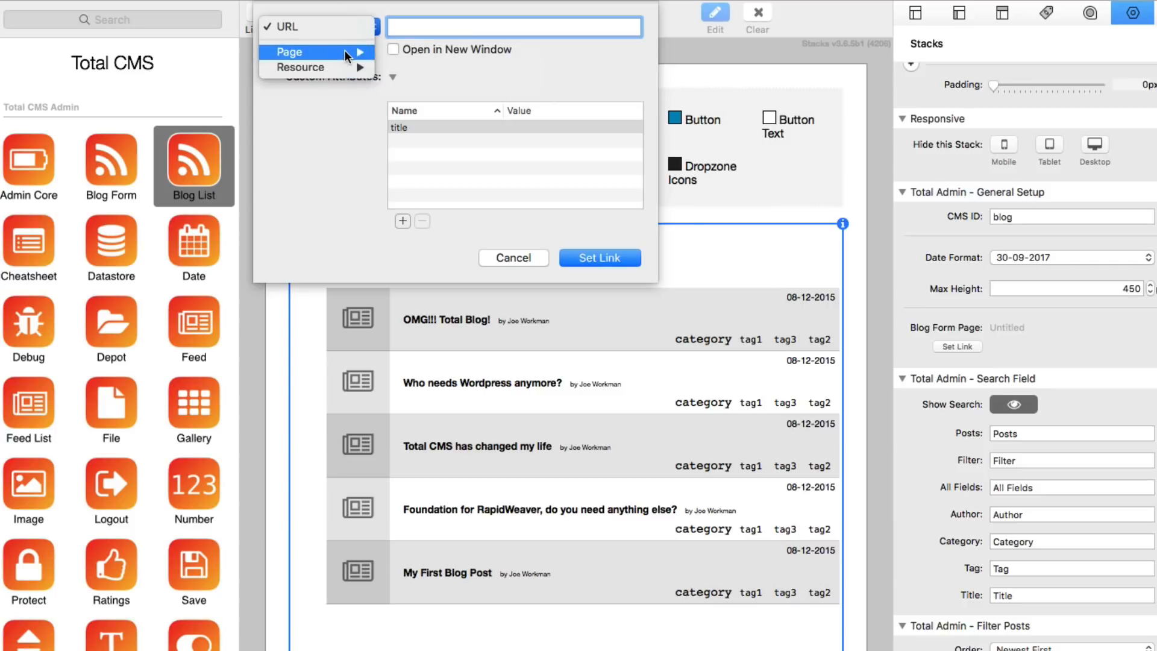
pyautogui.moveTo(428, 82)
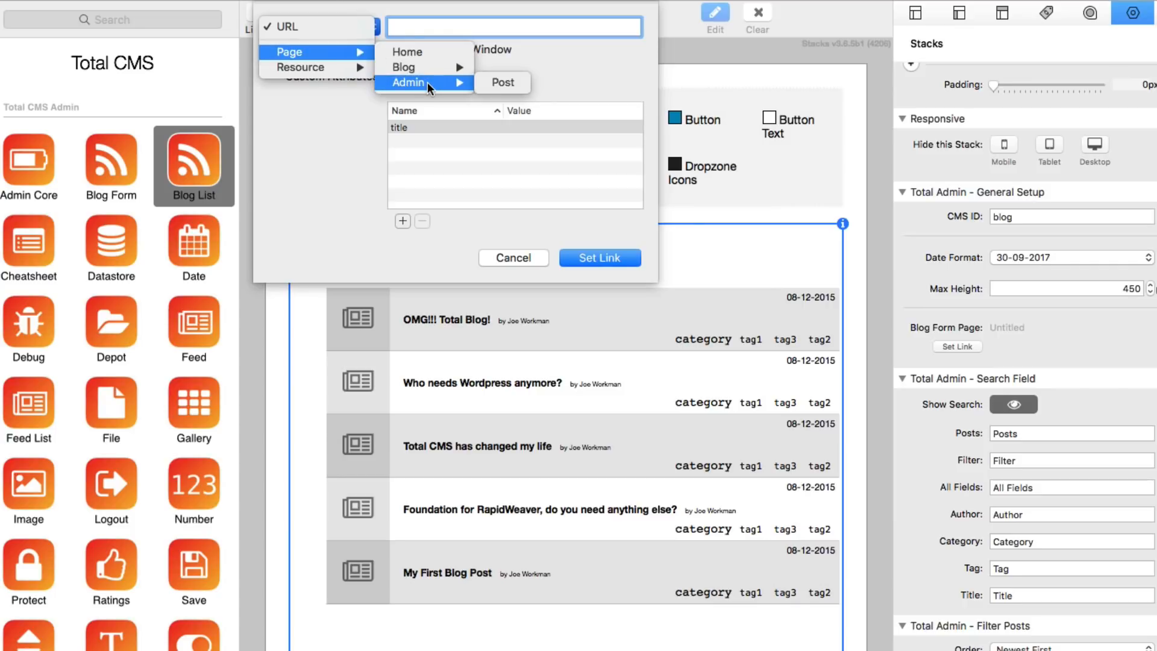
pyautogui.click(511, 82)
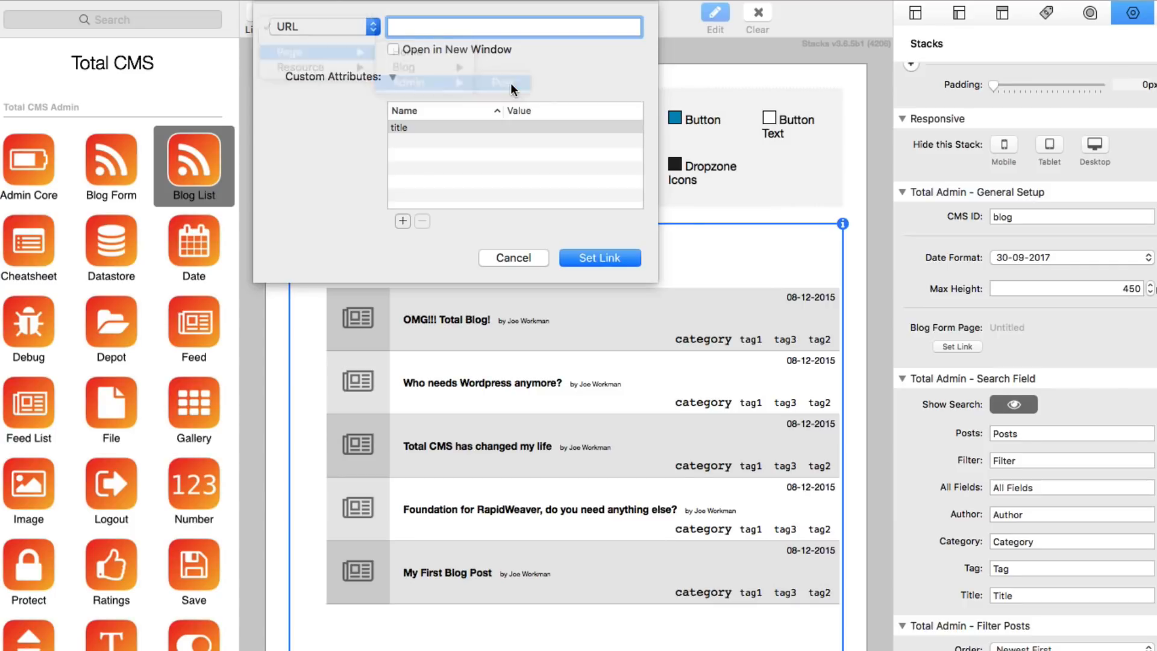
pyautogui.click(609, 259)
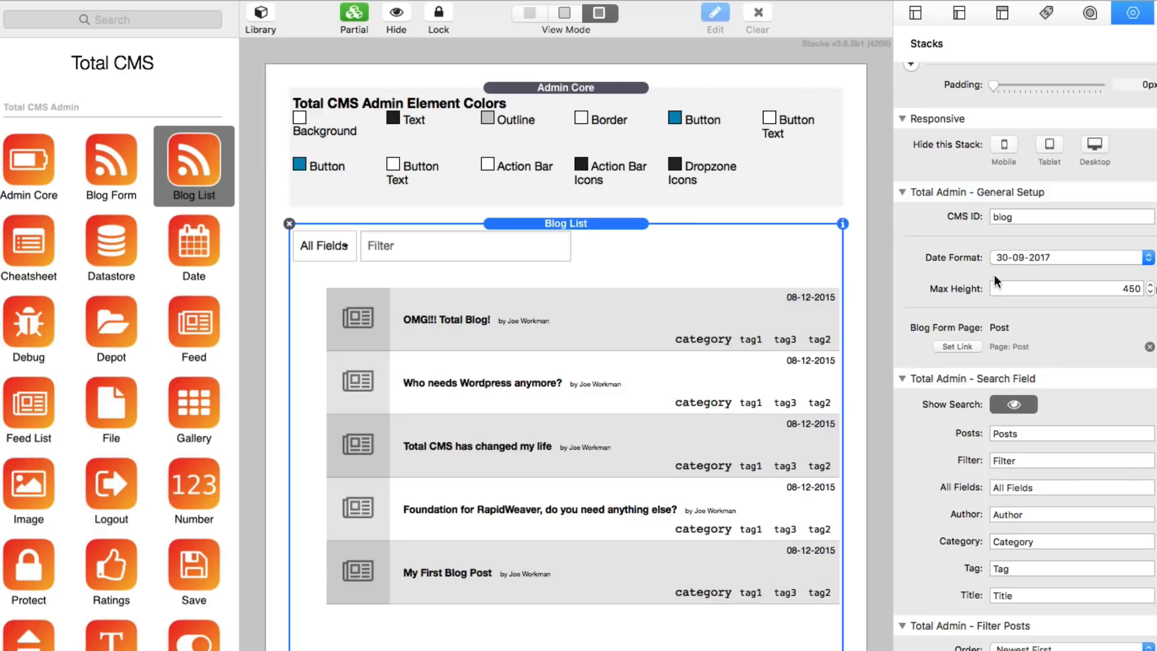
pyautogui.click(1033, 216)
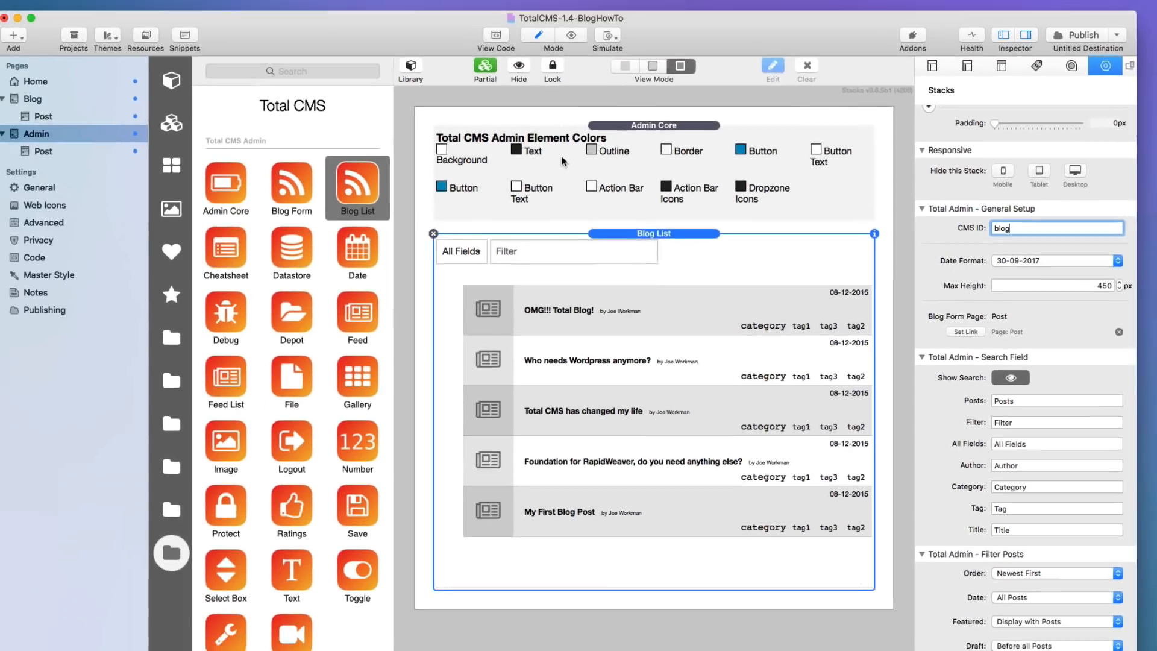
pyautogui.click(655, 133)
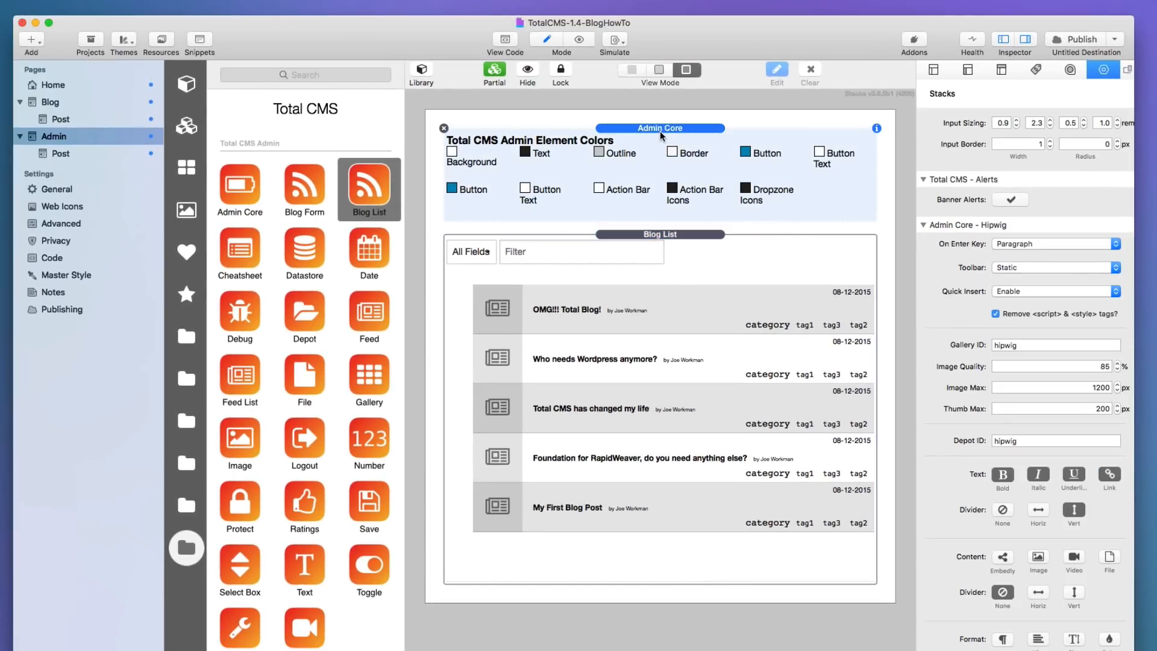
# Paste the Admin Core stack onto the Admin > Post page and check its licence field.
pyautogui.click(64, 154)
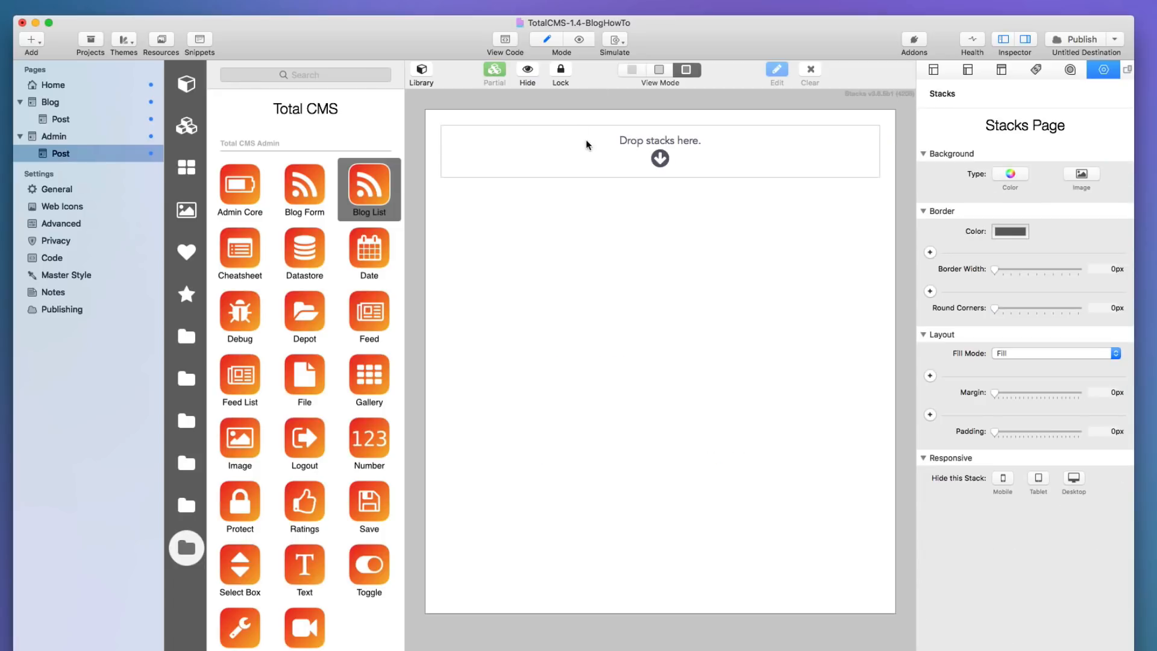
pyautogui.press('super+v')
pyautogui.click(631, 129)
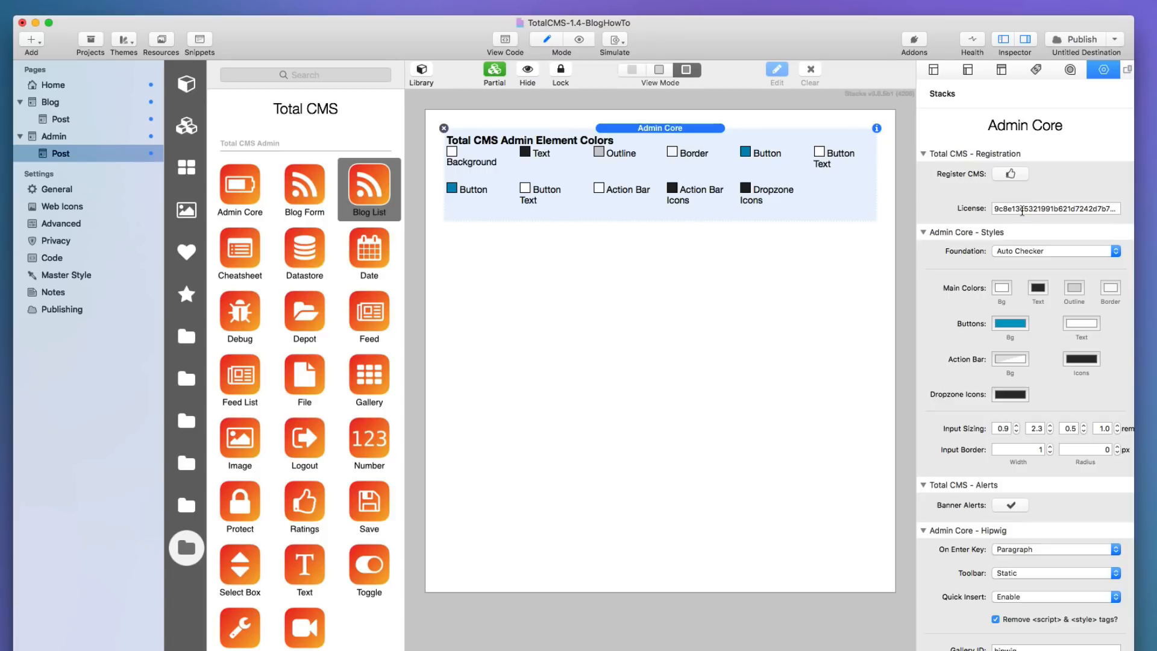
pyautogui.click(1018, 208)
pyautogui.doubleClick(1018, 208)
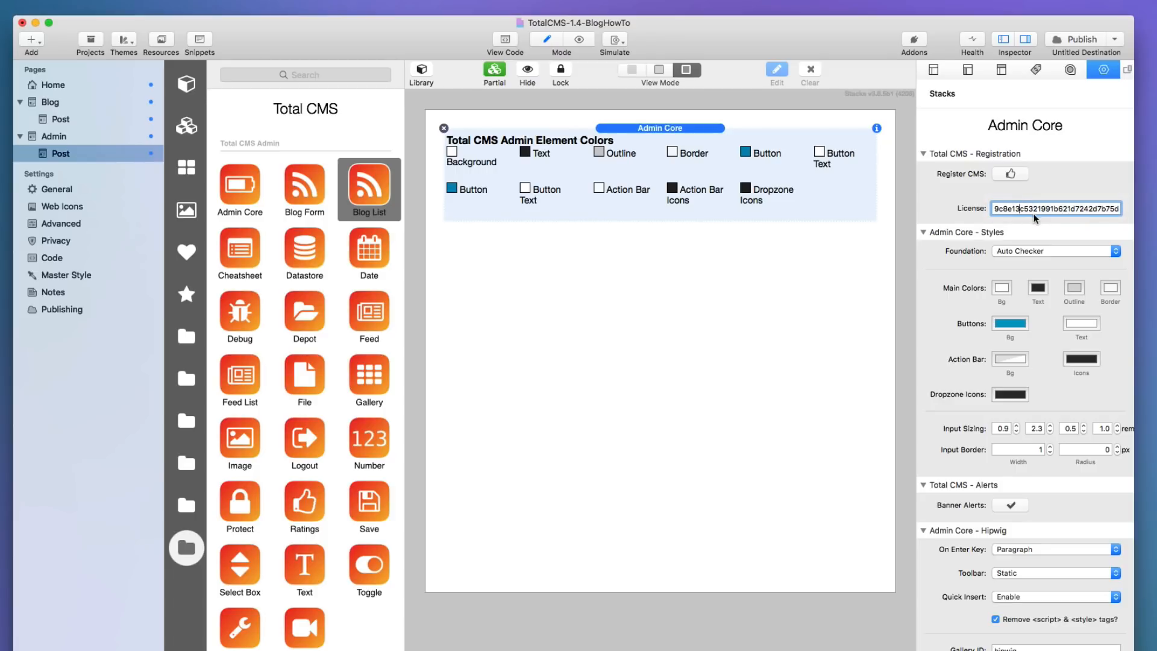
# Add a Blog Form stack below Admin Core, holding its default Permalink field.
pyautogui.click(305, 187)
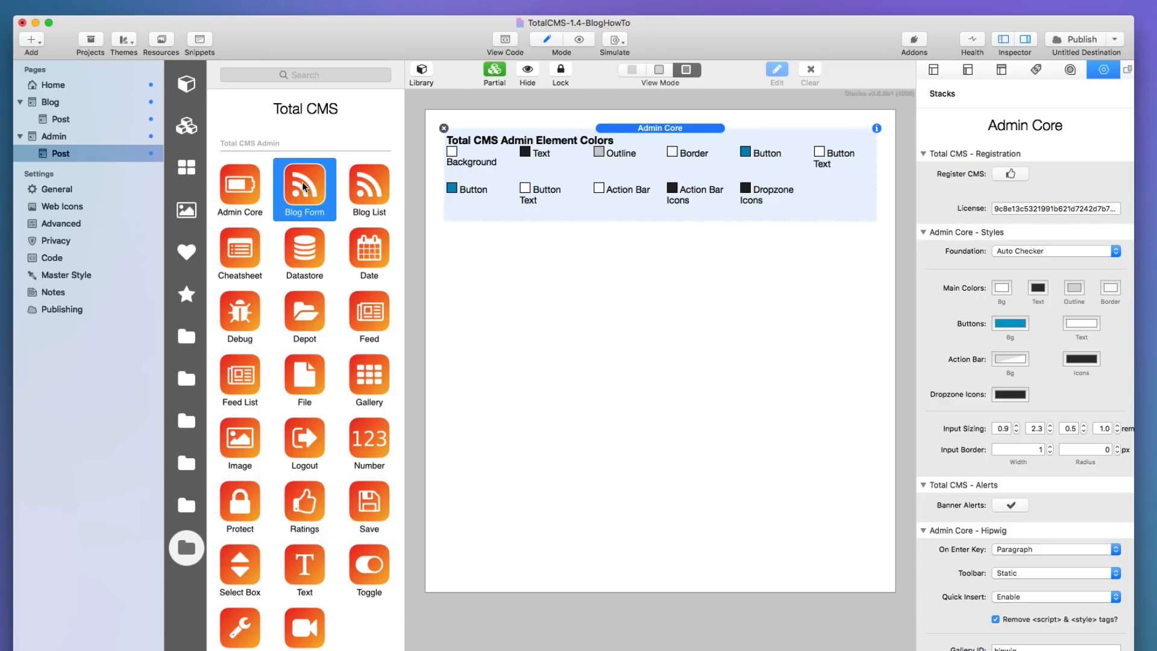
pyautogui.moveTo(304, 186); pyautogui.dragTo(616, 245)
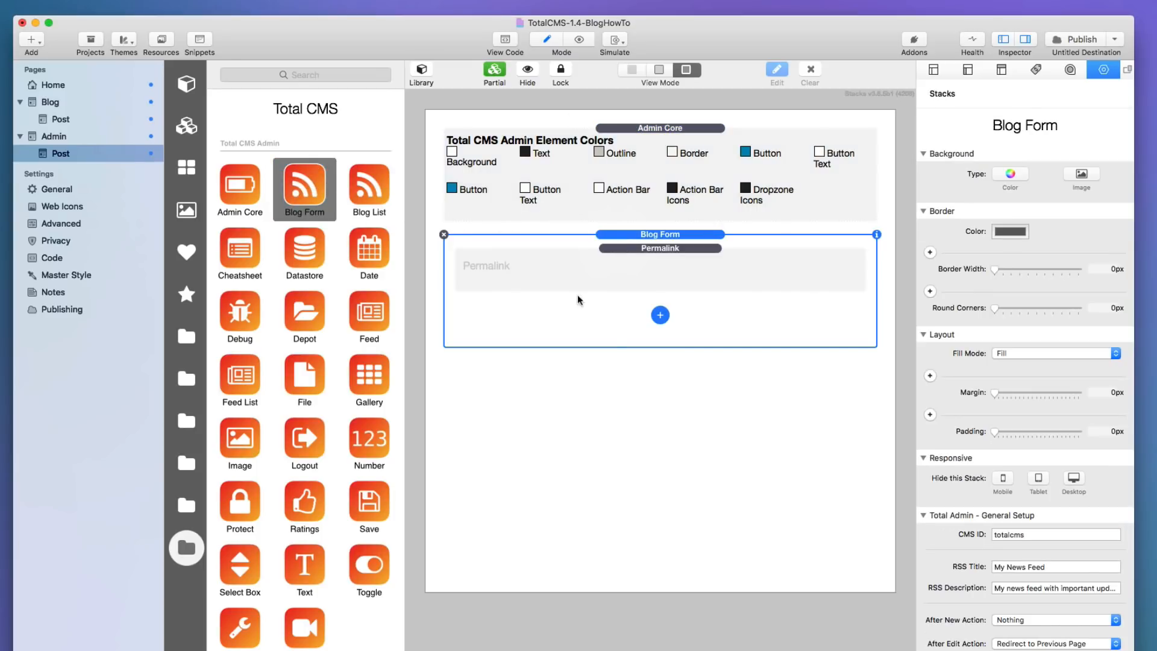
pyautogui.click(661, 316)
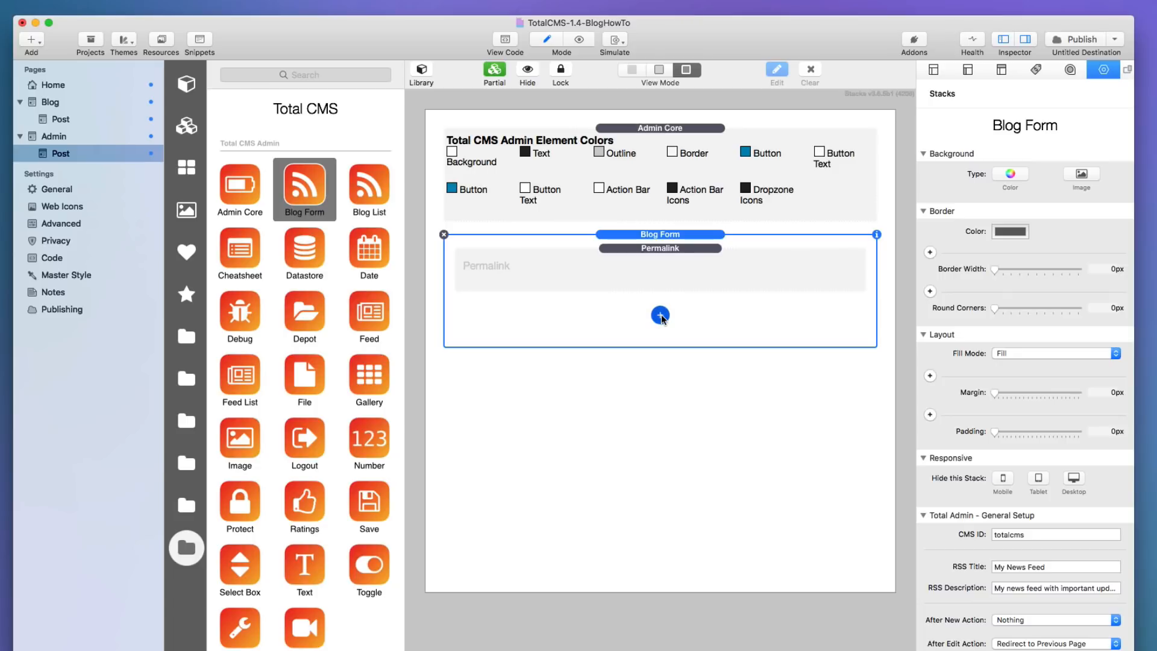
pyautogui.click(576, 314)
pyautogui.moveTo(316, 370); pyautogui.dragTo(601, 298)
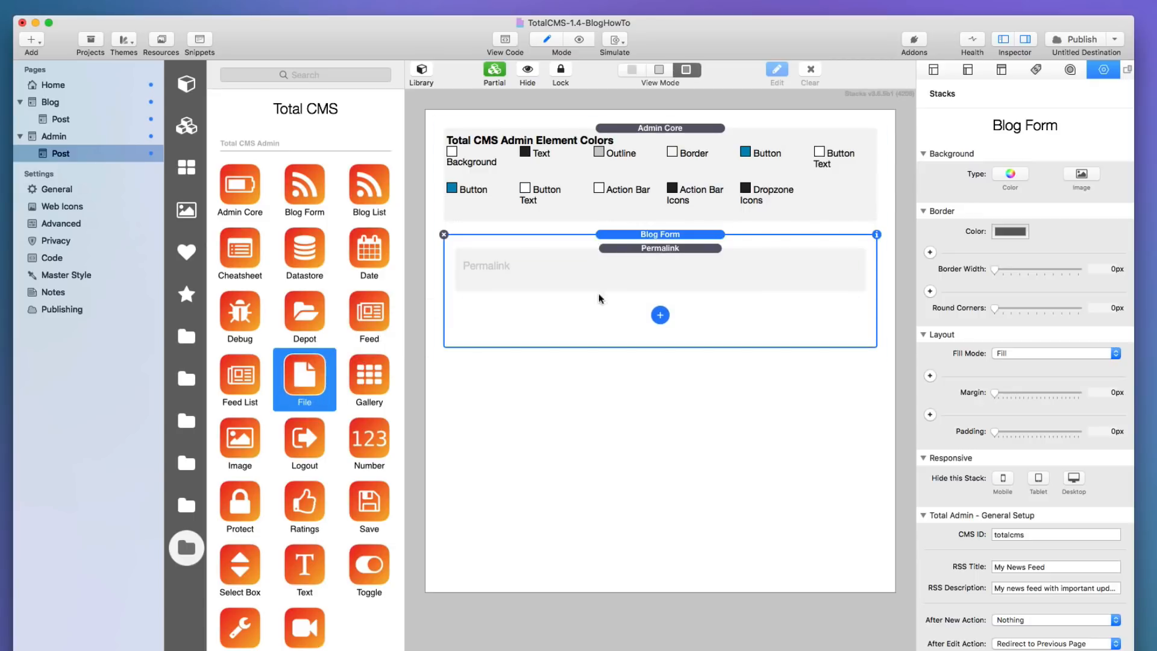
pyautogui.click(302, 305)
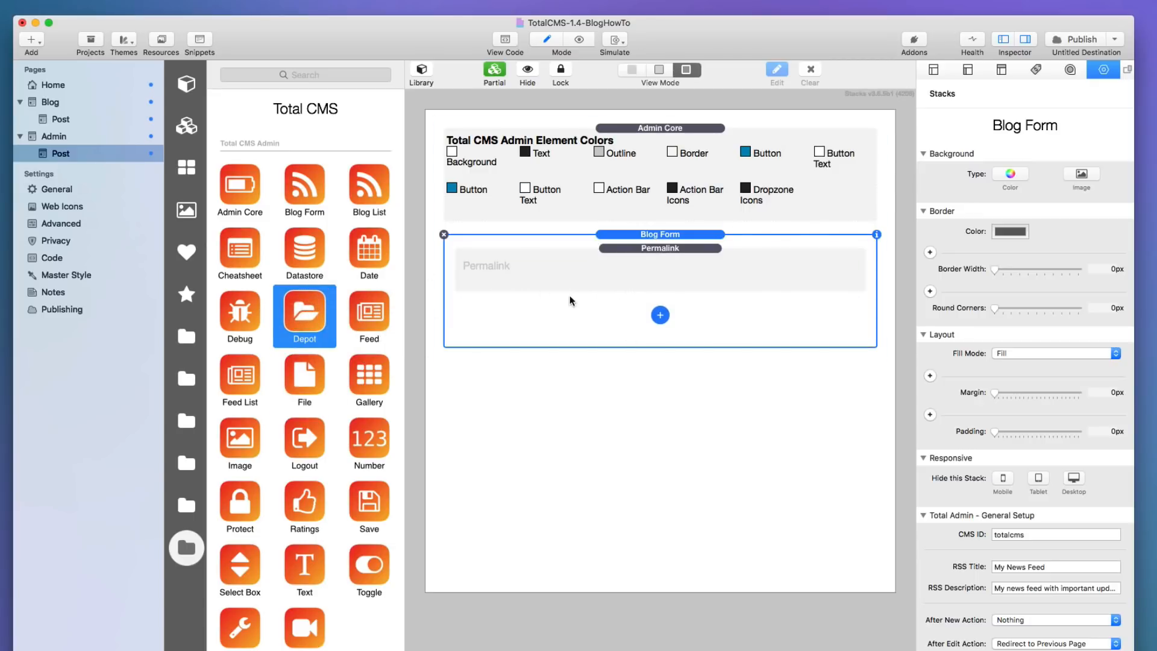
pyautogui.click(660, 314)
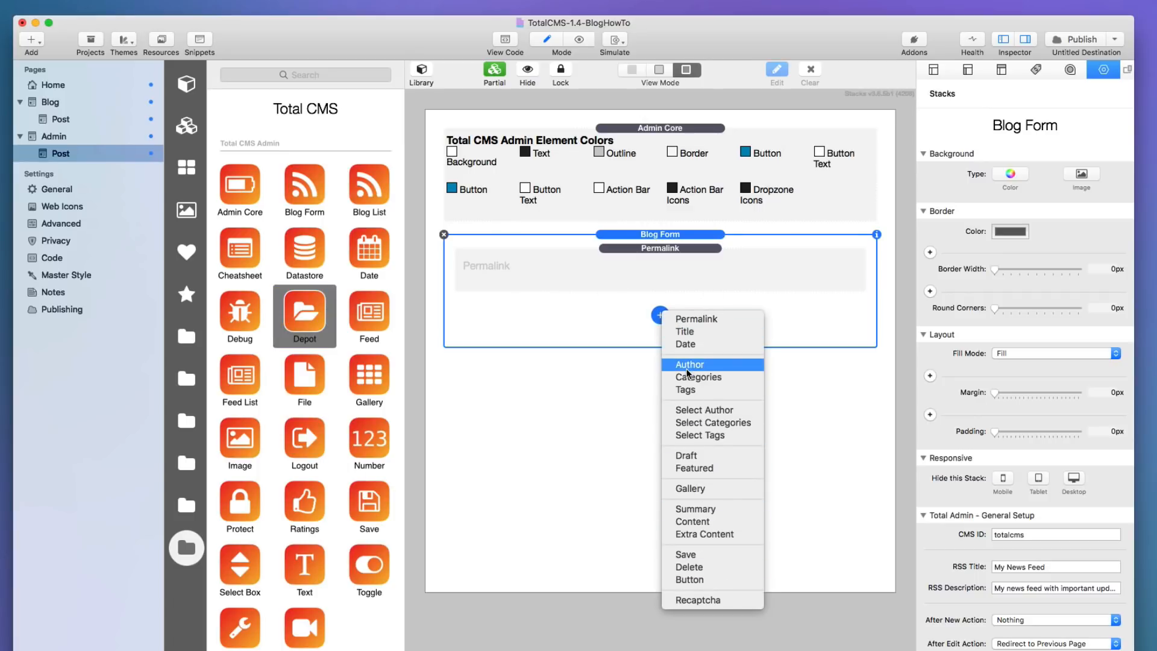
pyautogui.click(597, 323)
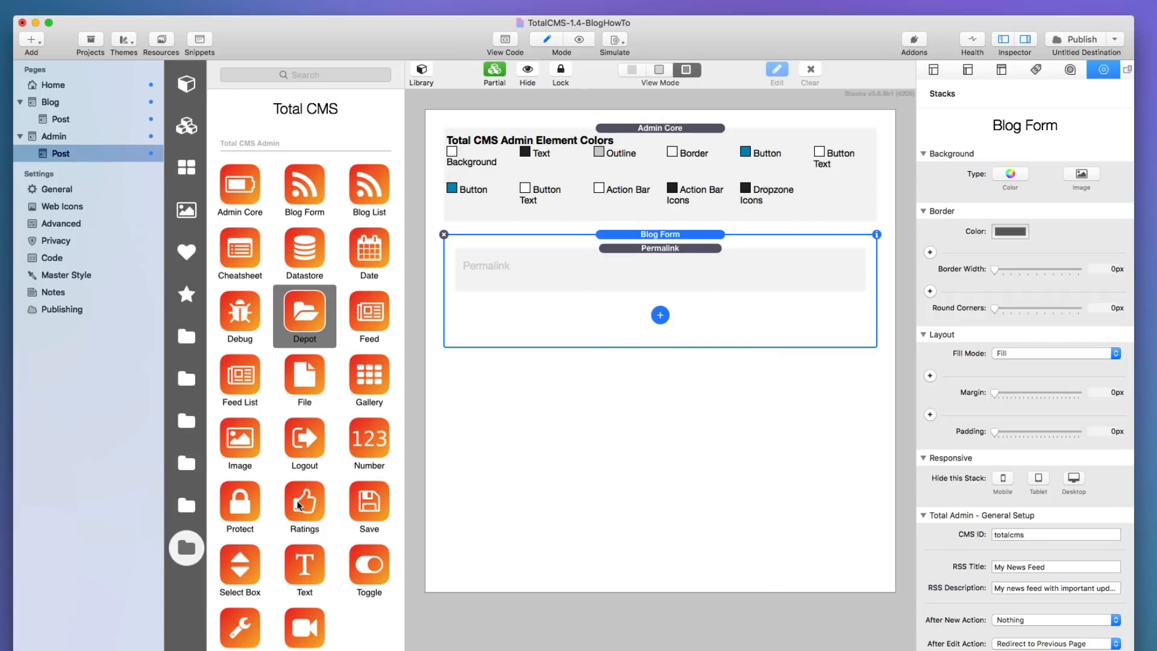
pyautogui.moveTo(300, 505); pyautogui.dragTo(255, 421)
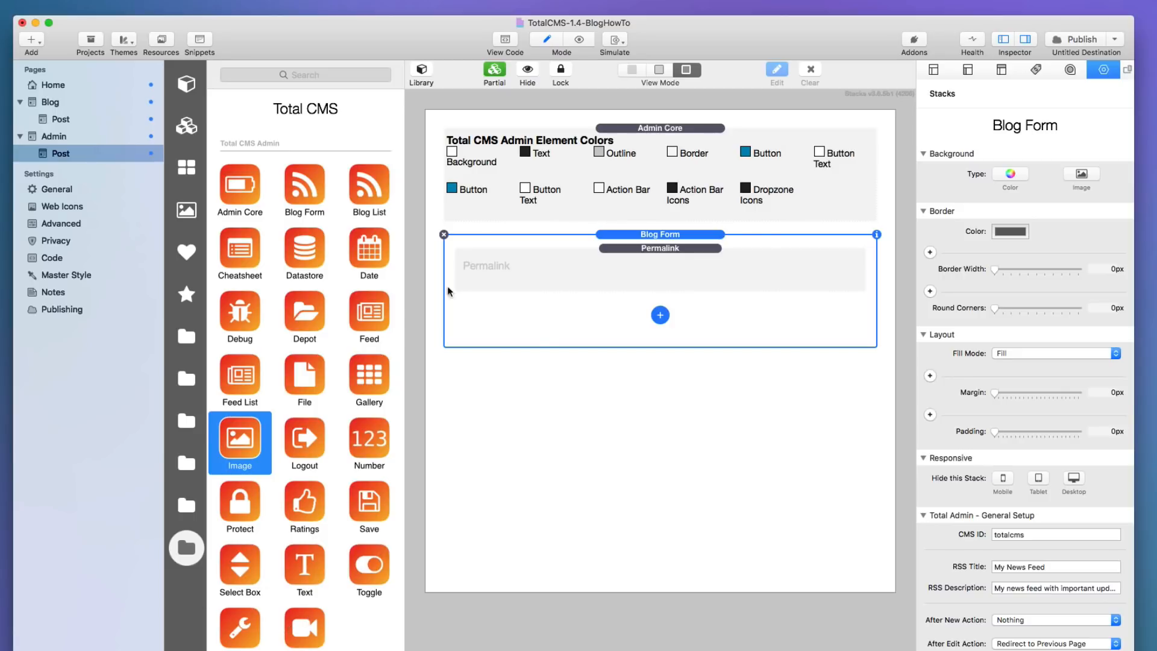
pyautogui.click(660, 315)
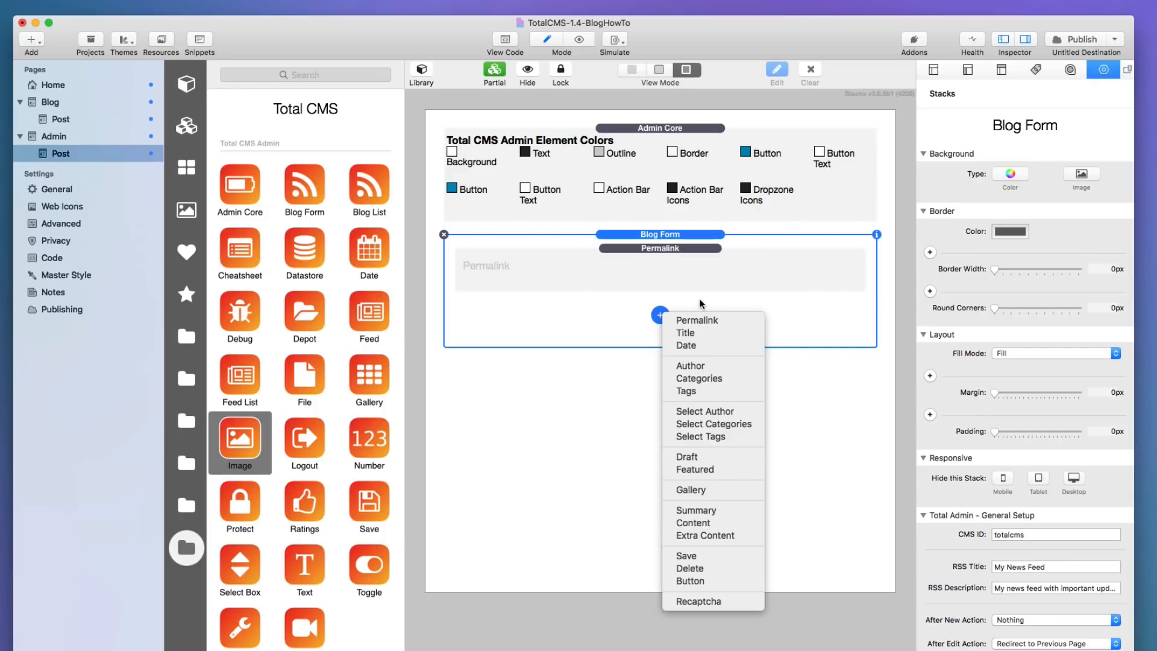
pyautogui.click(584, 306)
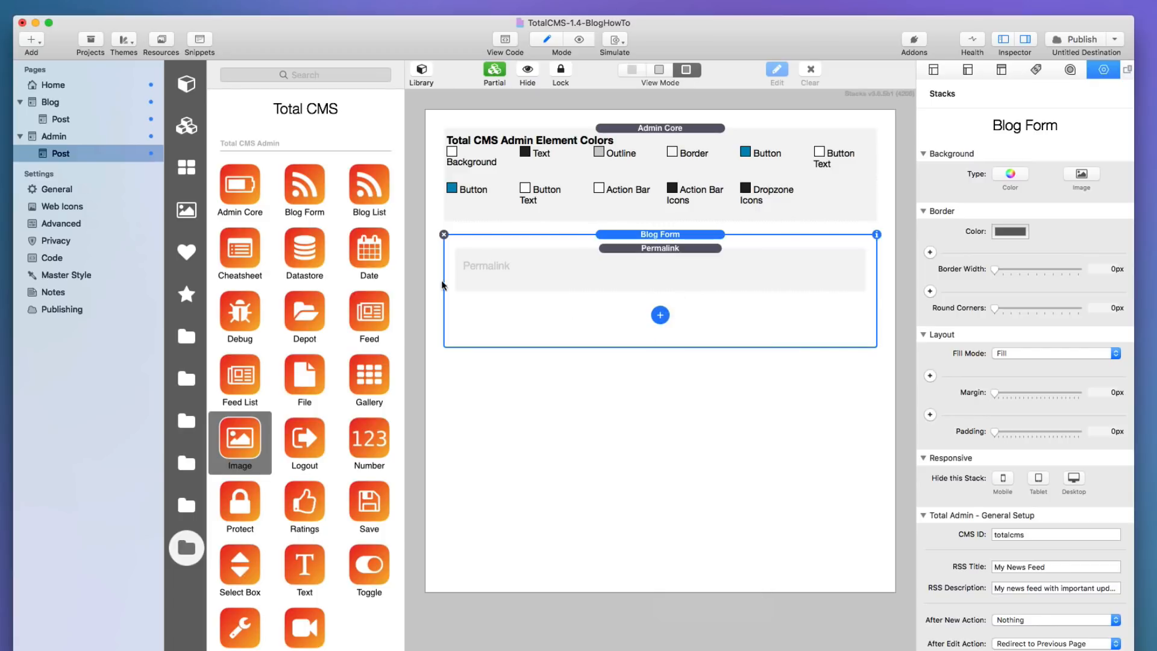
pyautogui.click(187, 85)
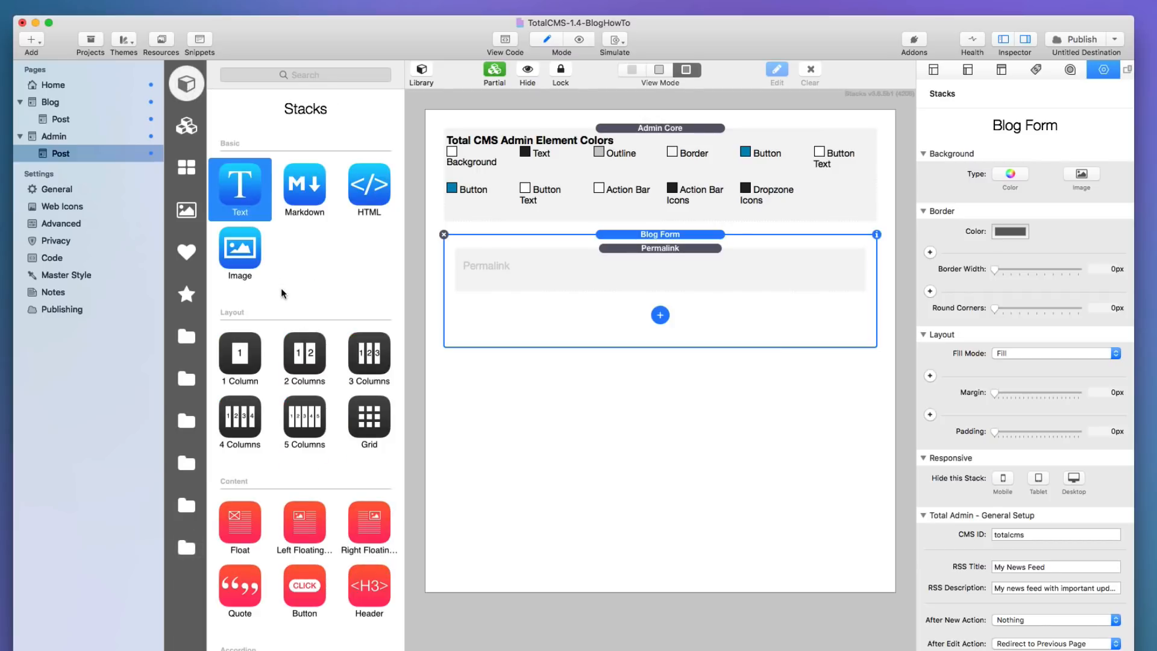
# Add a 2 Columns layout to the Blog Form with Title and Permalink in the left column.
pyautogui.moveTo(308, 349); pyautogui.dragTo(660, 288)
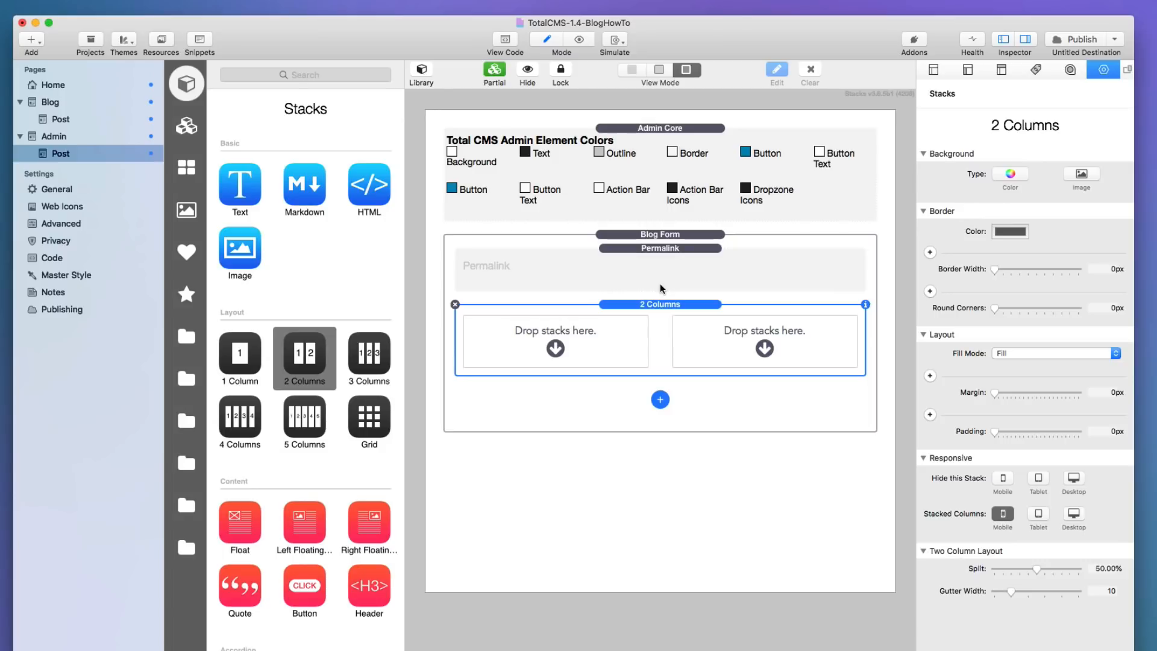
pyautogui.click(660, 399)
pyautogui.click(693, 418)
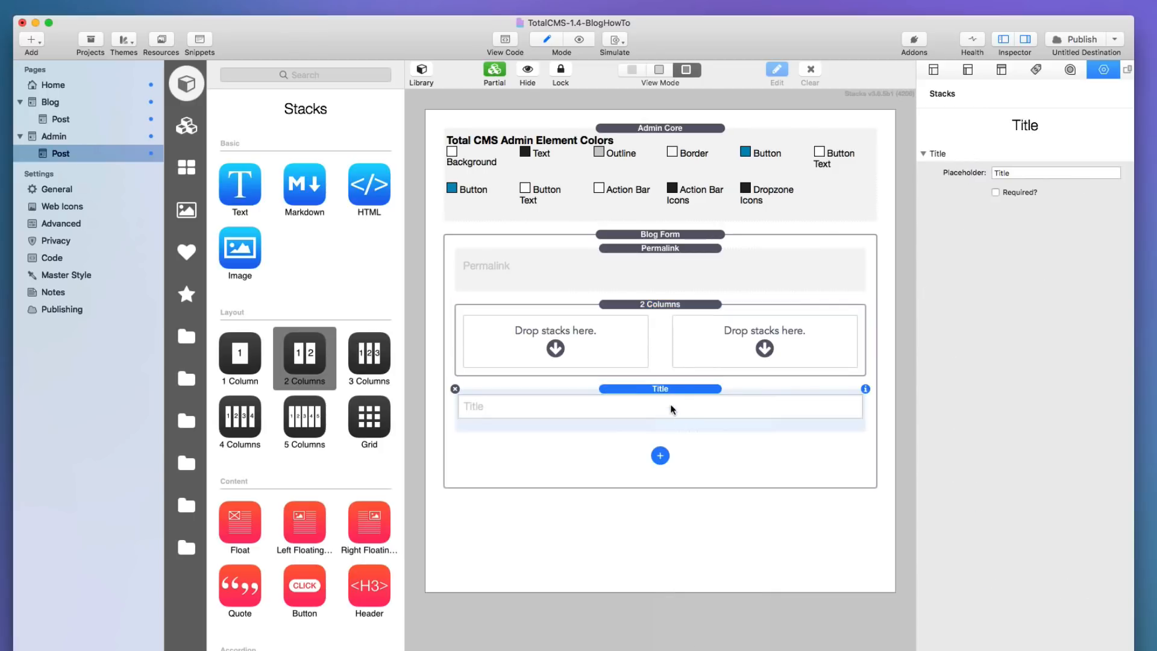
pyautogui.moveTo(646, 389); pyautogui.dragTo(572, 331)
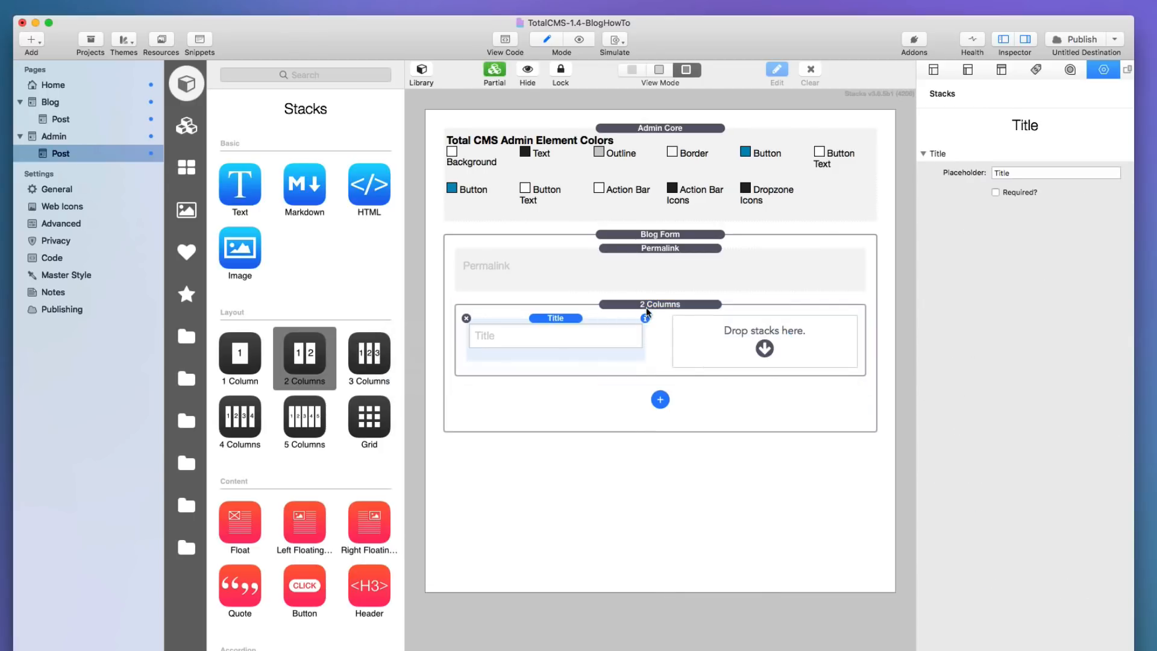
pyautogui.click(638, 244)
pyautogui.moveTo(638, 243); pyautogui.dragTo(591, 357)
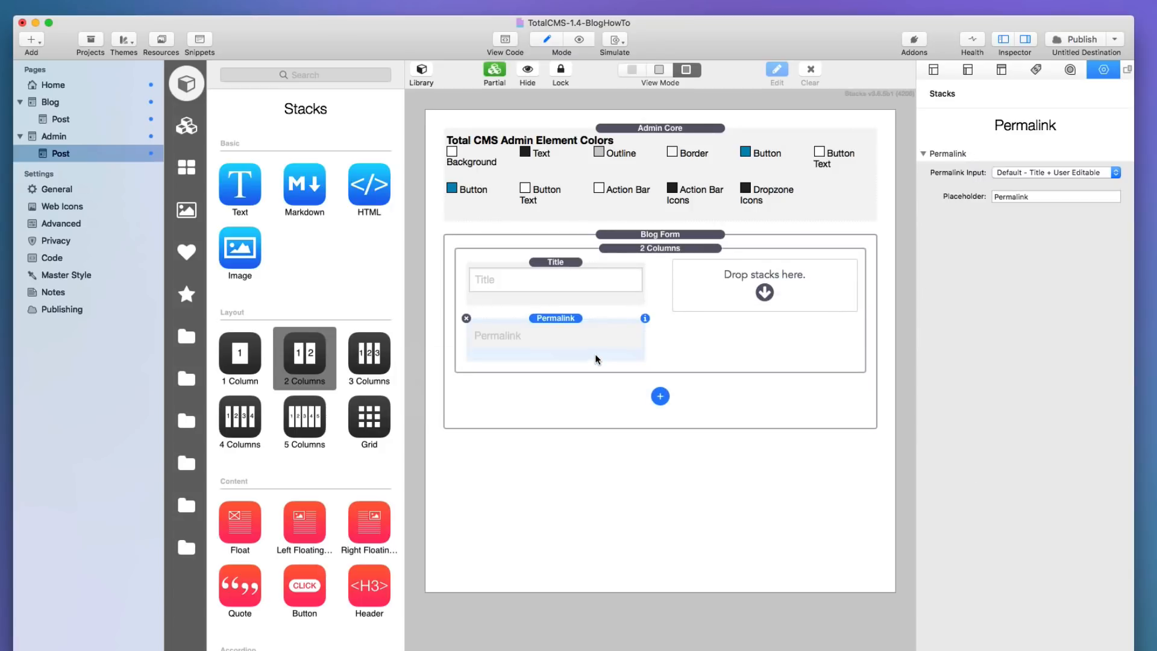
# Hide the library and set the 2 Columns split to about 70%.
pyautogui.click(661, 249)
pyautogui.click(421, 71)
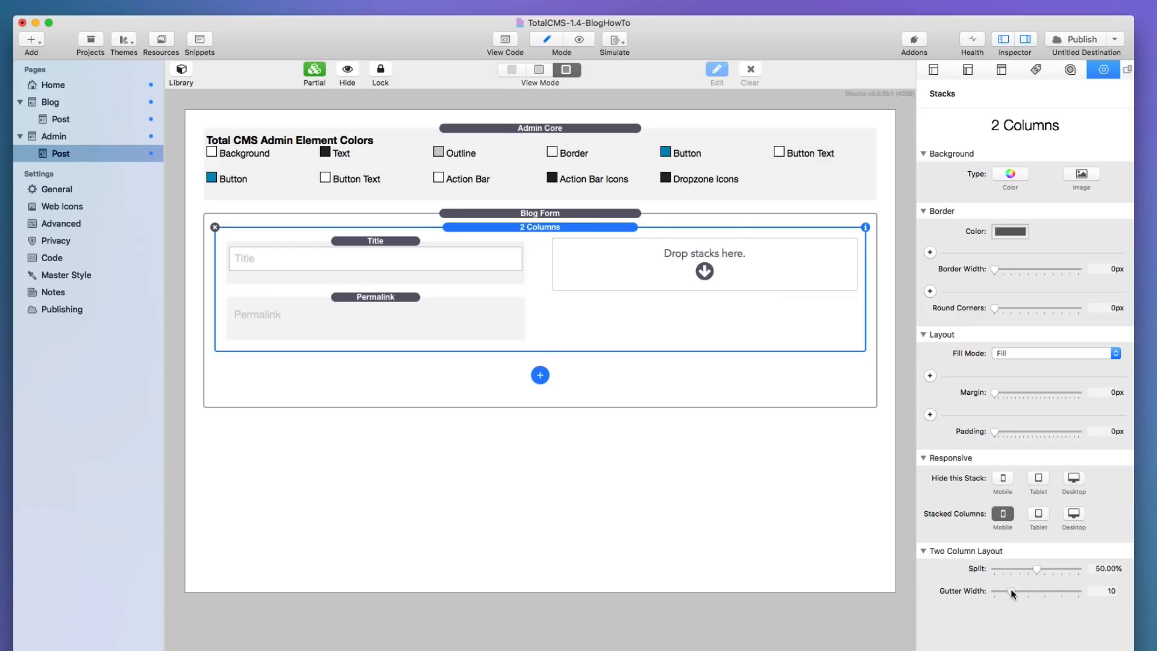
pyautogui.moveTo(1031, 570); pyautogui.dragTo(1064, 563)
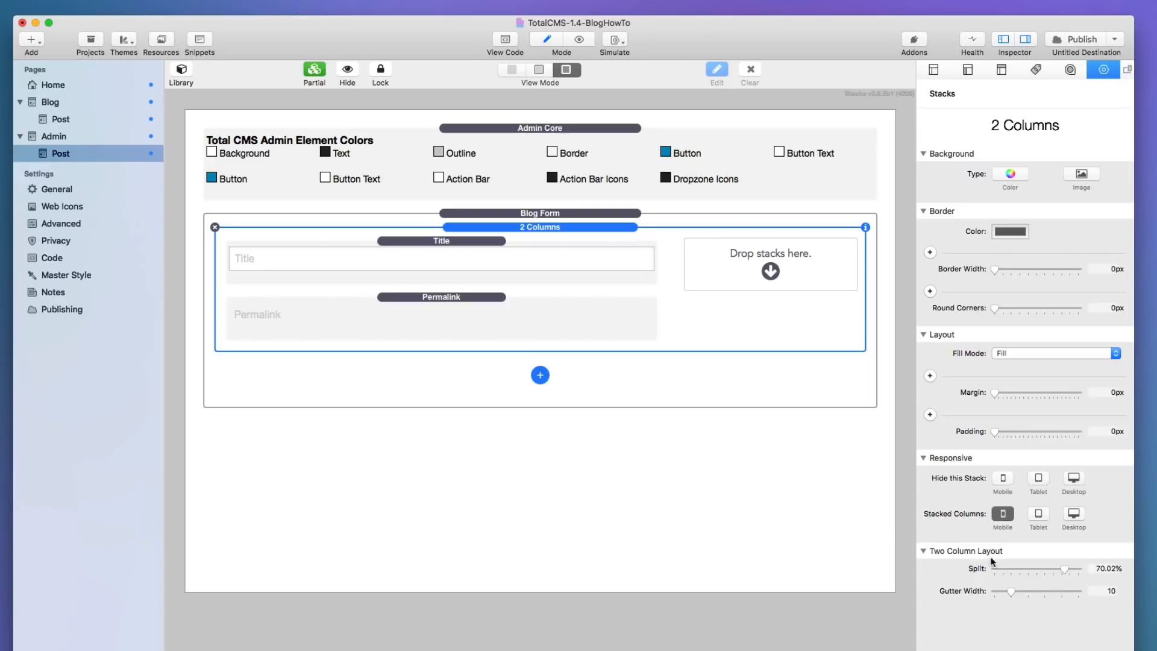
pyautogui.click(539, 377)
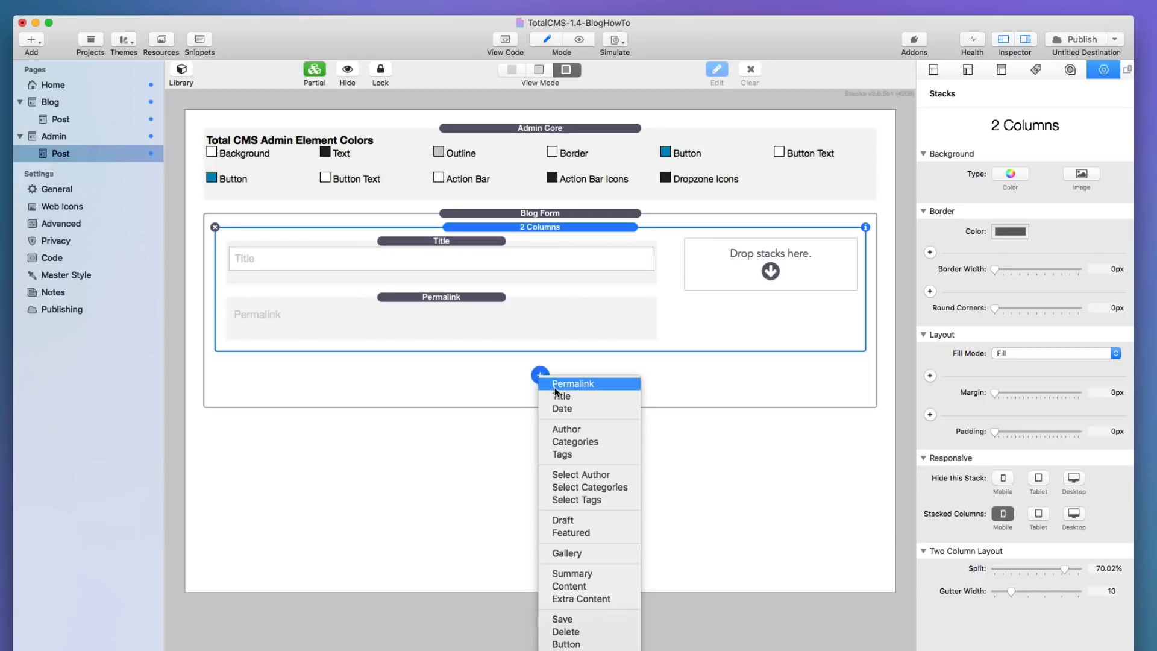
# Add Date, Author, Categories and Tags fields, stacked in the form's right column.
pyautogui.click(563, 409)
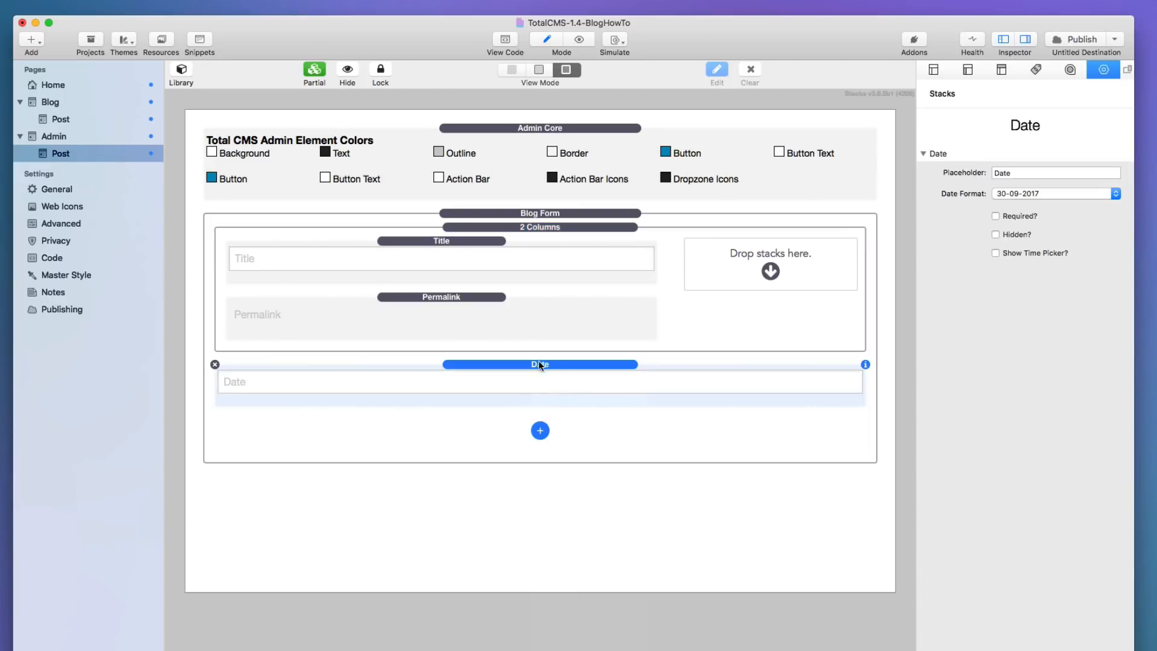
pyautogui.moveTo(538, 362); pyautogui.dragTo(738, 267)
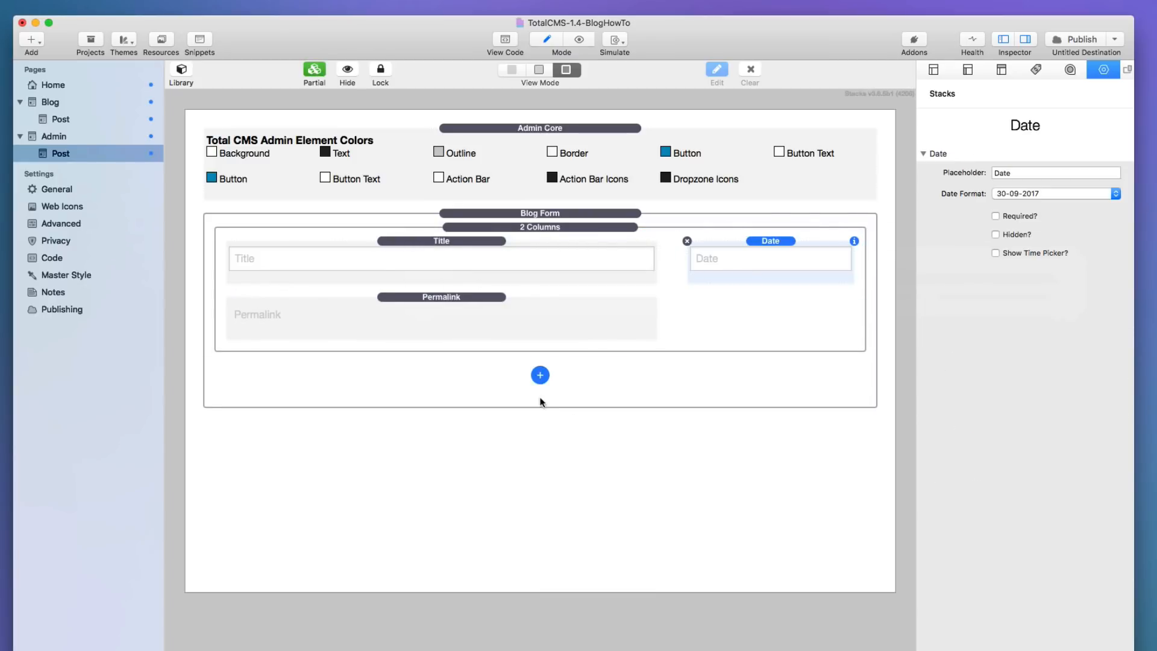
pyautogui.click(540, 376)
pyautogui.click(569, 428)
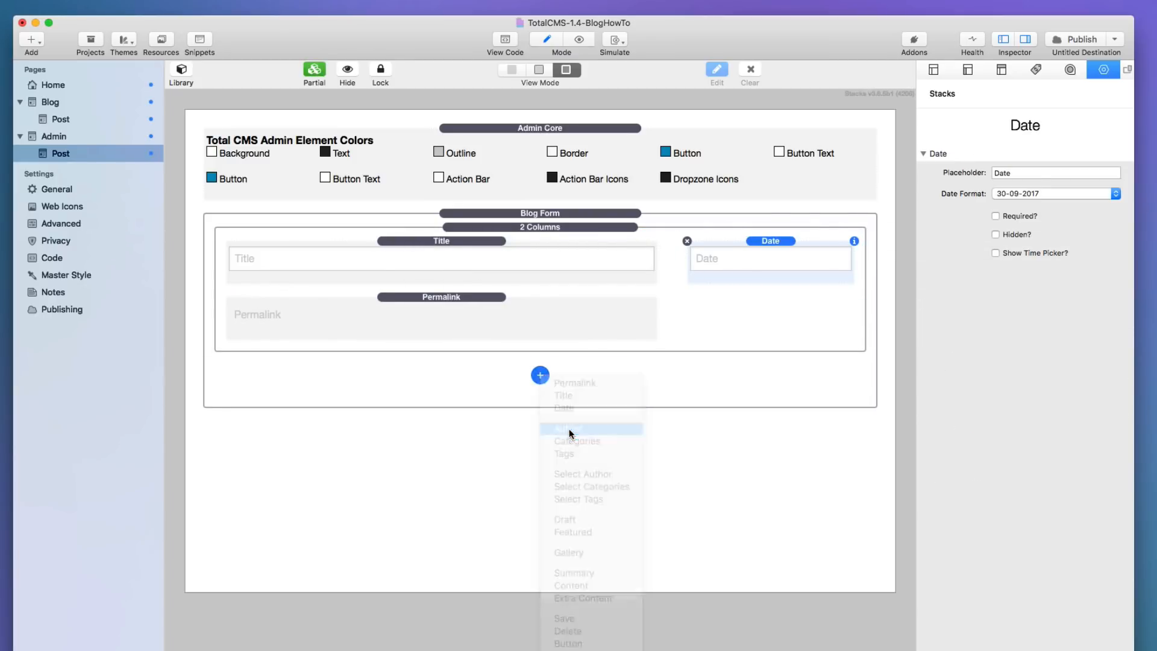
pyautogui.moveTo(472, 381); pyautogui.dragTo(731, 279)
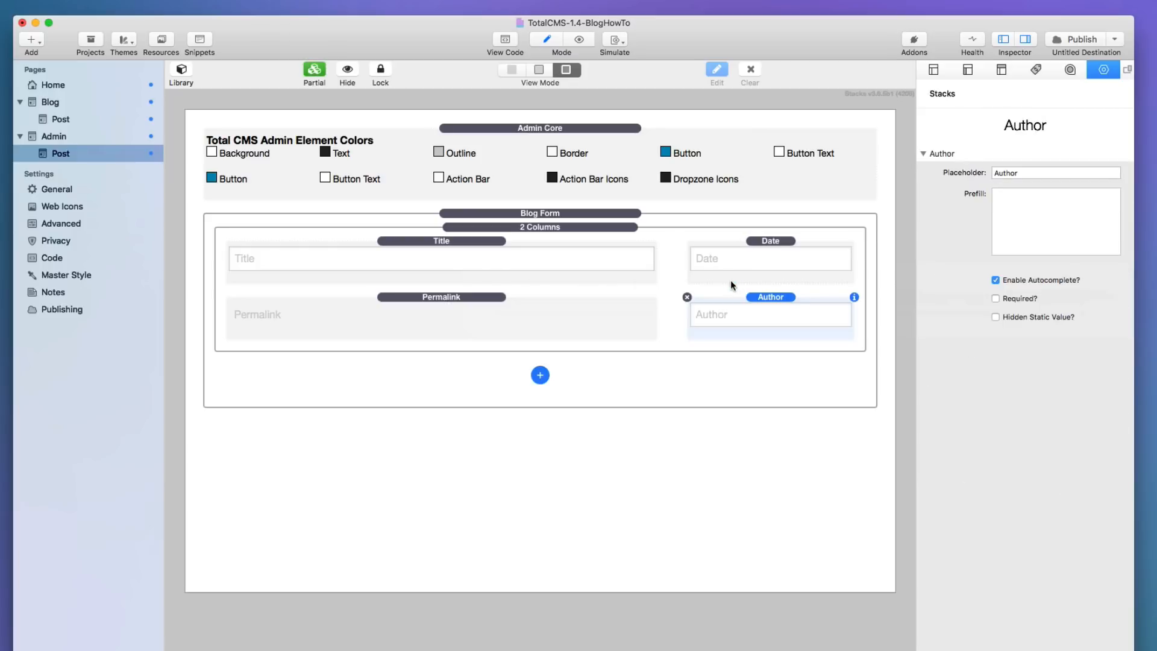
pyautogui.click(545, 381)
pyautogui.click(572, 430)
pyautogui.click(541, 430)
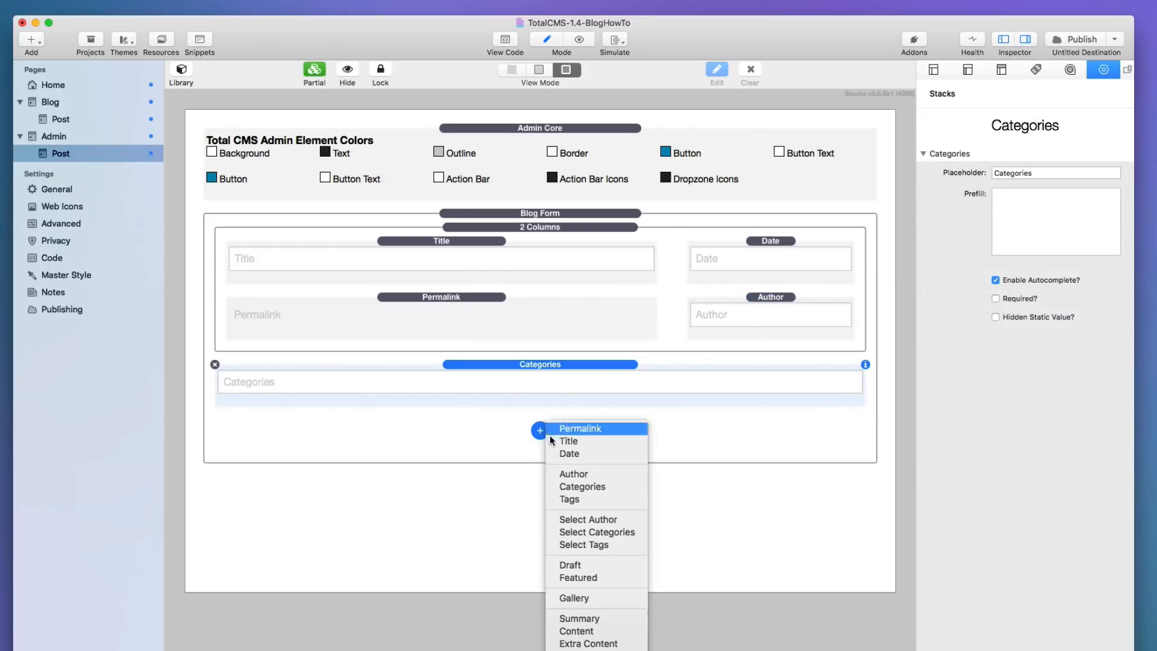
pyautogui.click(570, 496)
pyautogui.moveTo(547, 386); pyautogui.dragTo(732, 335)
pyautogui.moveTo(486, 429); pyautogui.dragTo(717, 398)
# Add Draft and Featured toggle fields below the form columns.
pyautogui.click(544, 487)
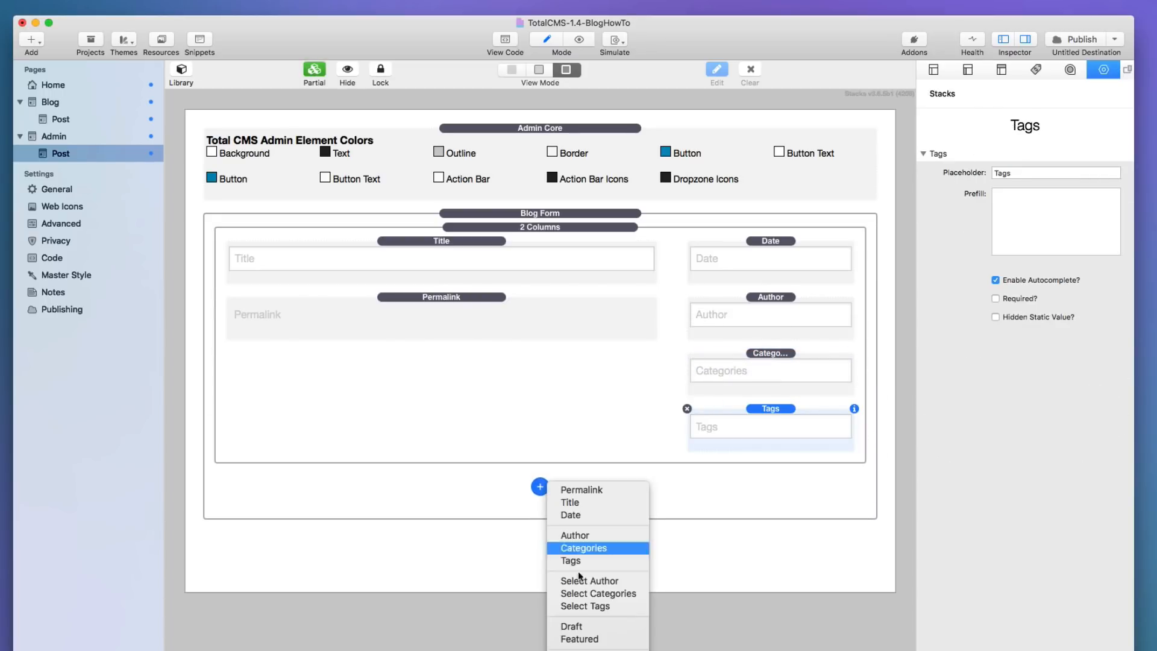
pyautogui.click(582, 627)
pyautogui.click(540, 541)
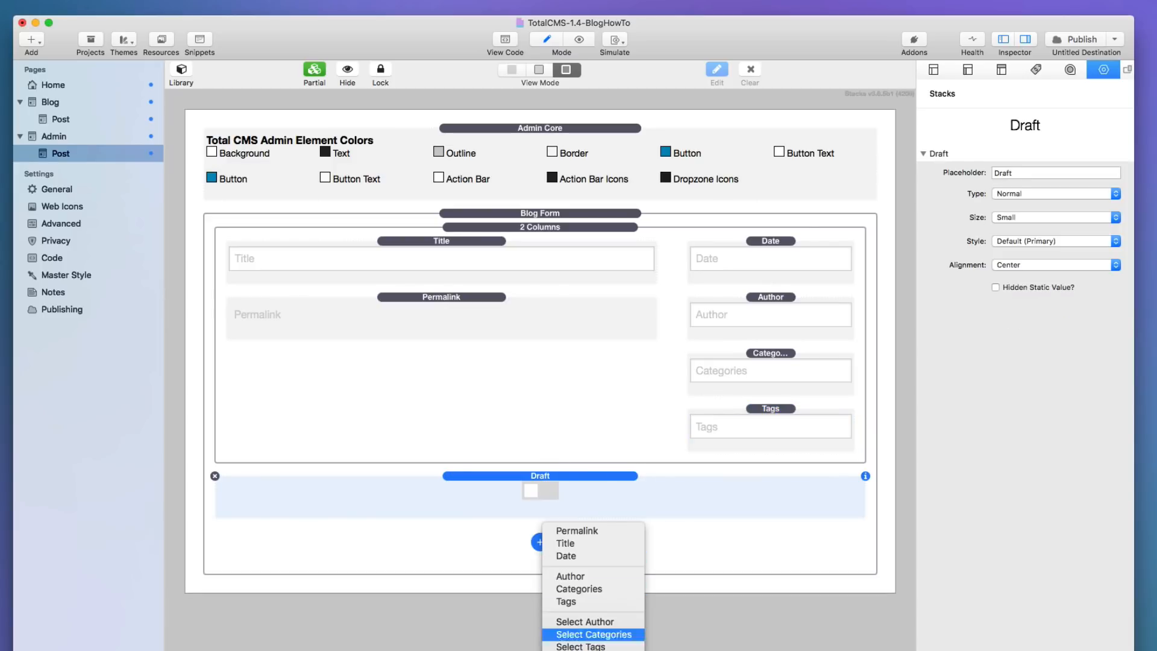
pyautogui.click(593, 645)
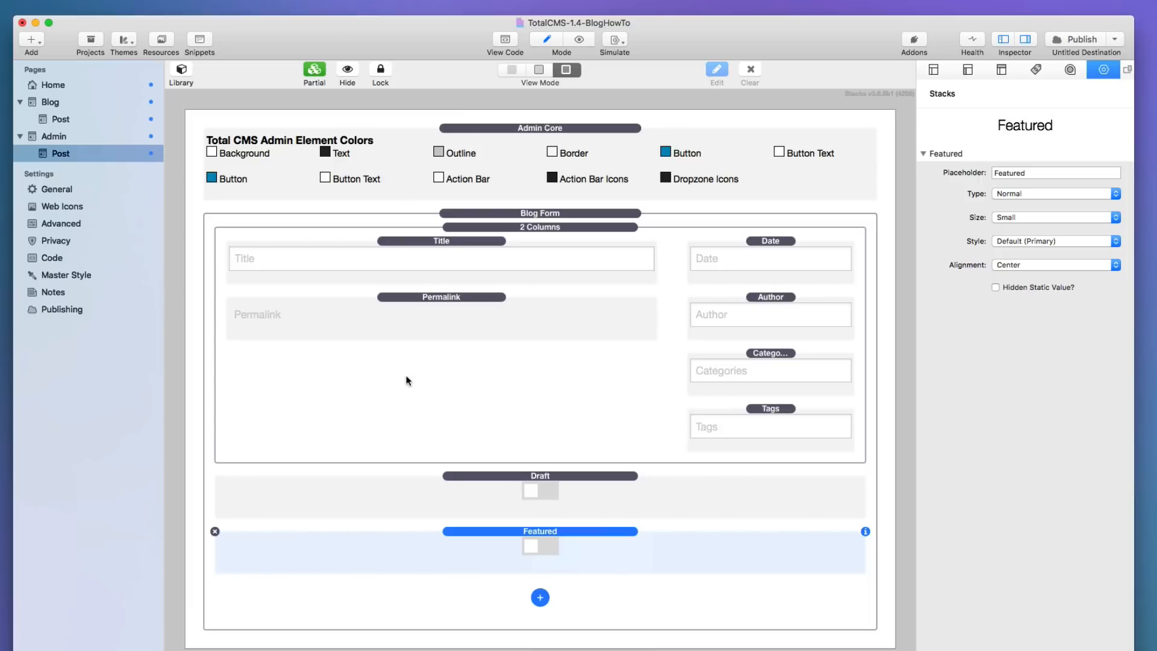
pyautogui.click(181, 72)
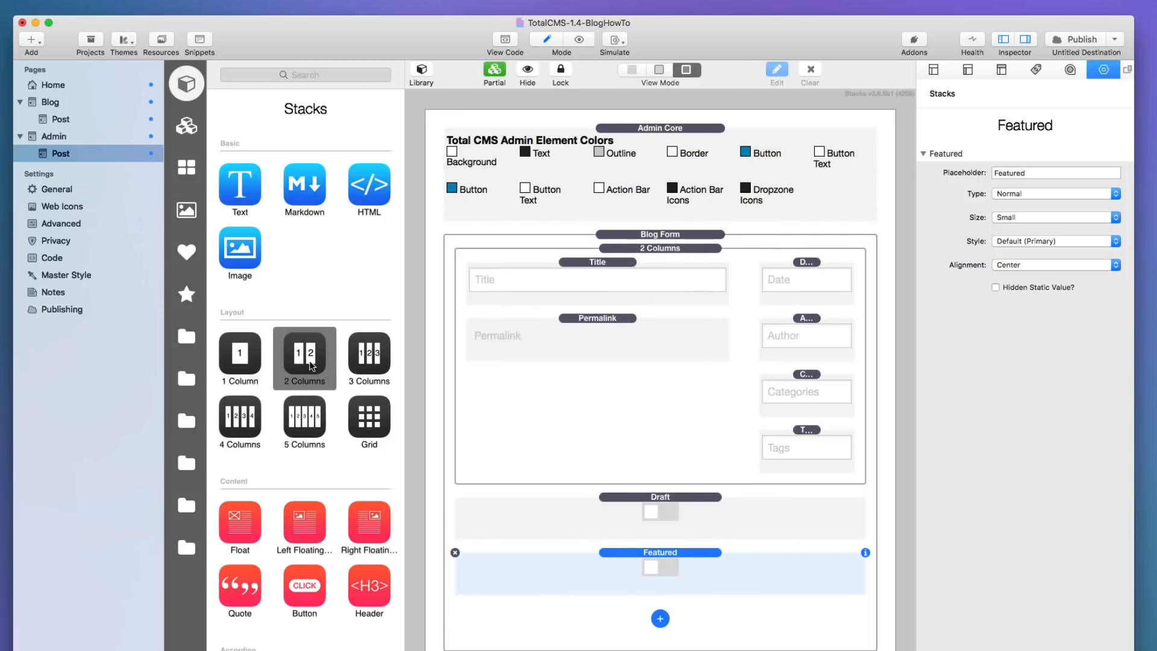
# Put Draft and Featured side by side in a nested 2 Columns stack under Tags, gutter 0.
pyautogui.moveTo(311, 365); pyautogui.dragTo(856, 462)
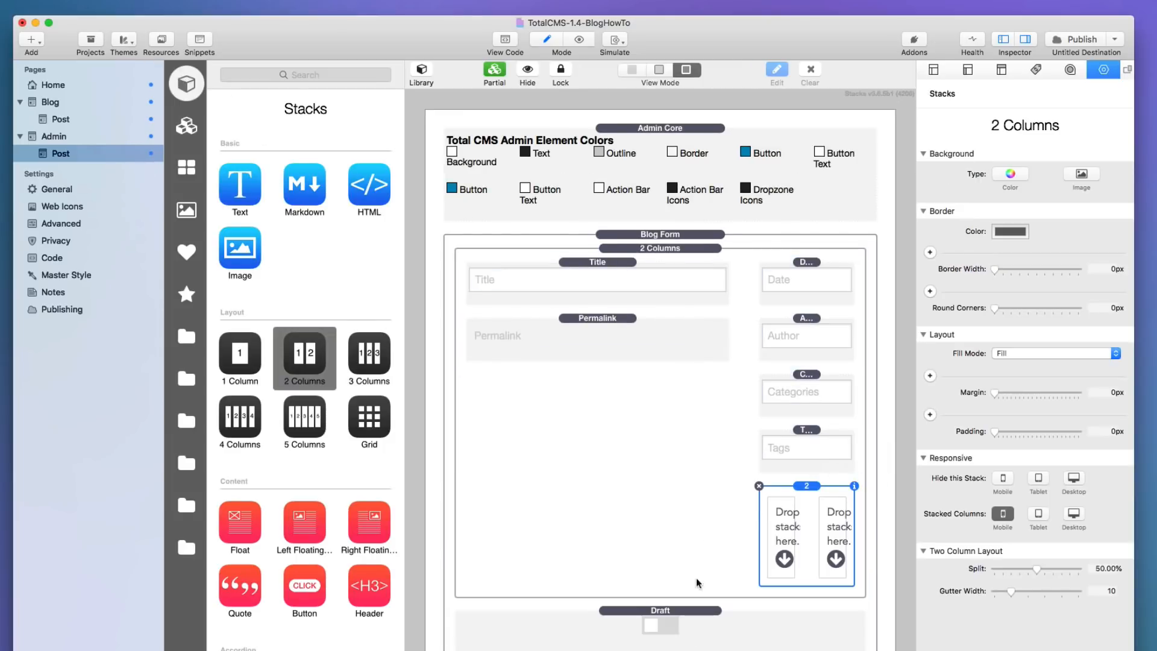
pyautogui.moveTo(647, 627); pyautogui.dragTo(782, 539)
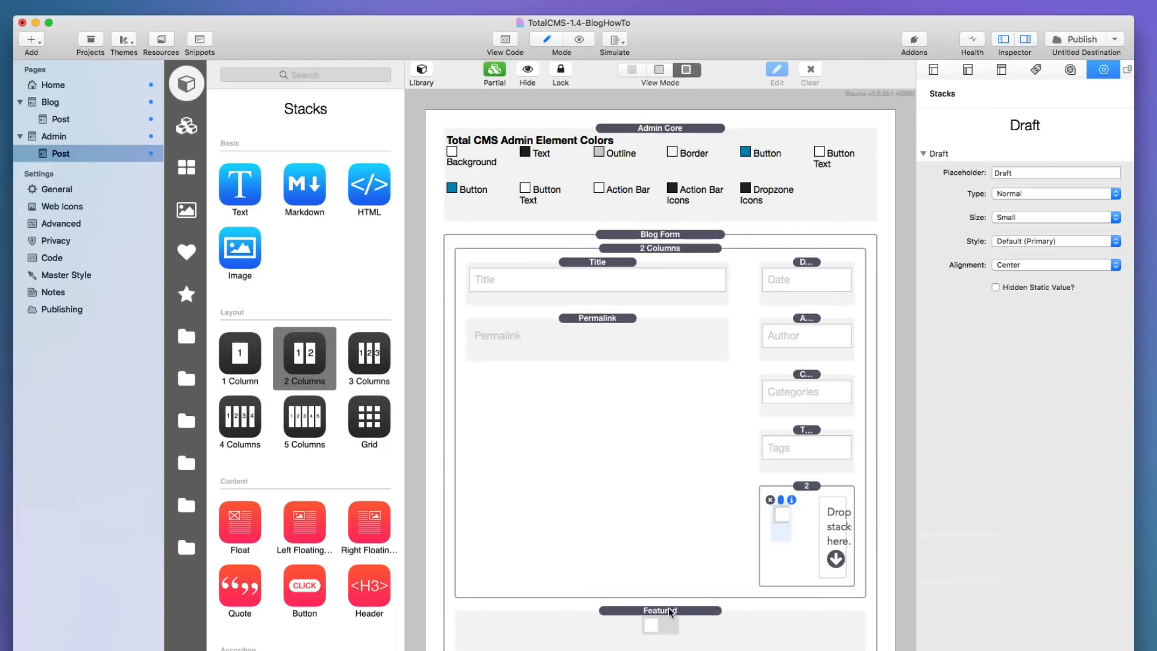
pyautogui.moveTo(668, 607); pyautogui.dragTo(837, 548)
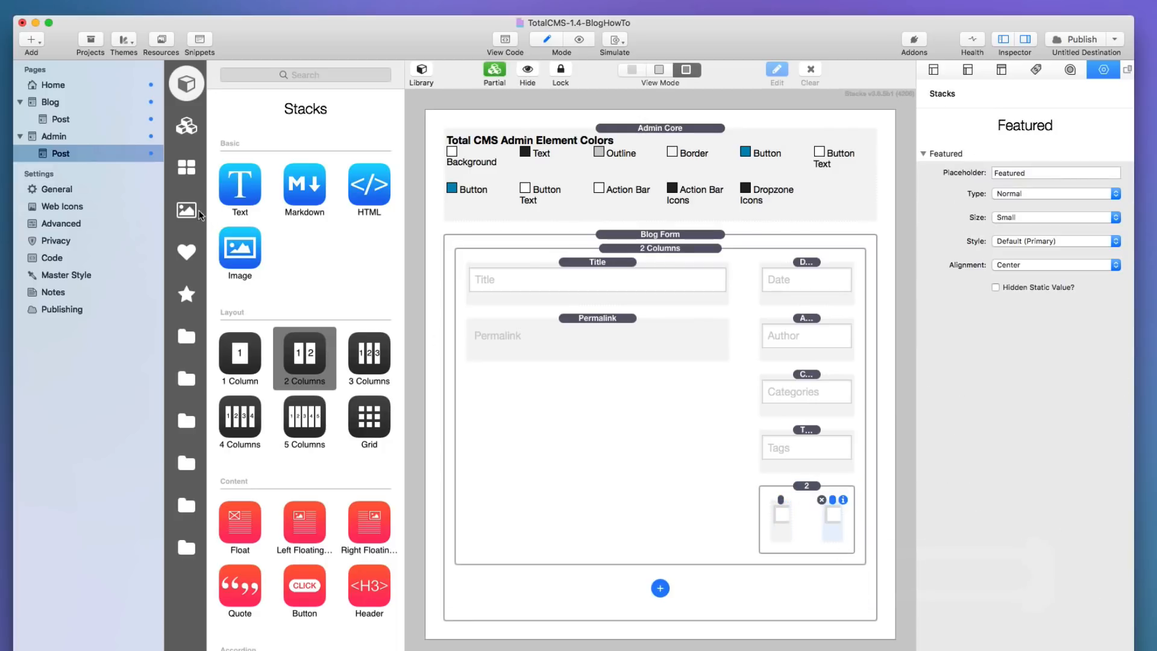
pyautogui.click(805, 485)
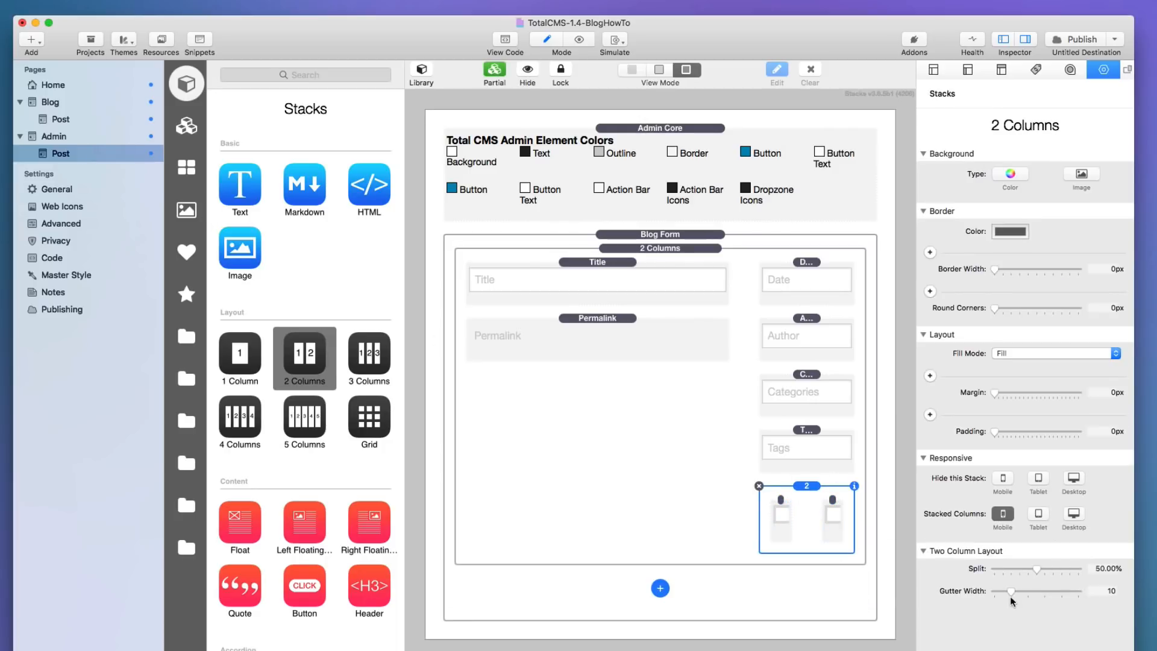
pyautogui.moveTo(1007, 590); pyautogui.dragTo(959, 590)
# Add Text stack labels 'Draft' and 'Featured' in the two sub-columns.
pyautogui.moveTo(240, 186); pyautogui.dragTo(792, 500)
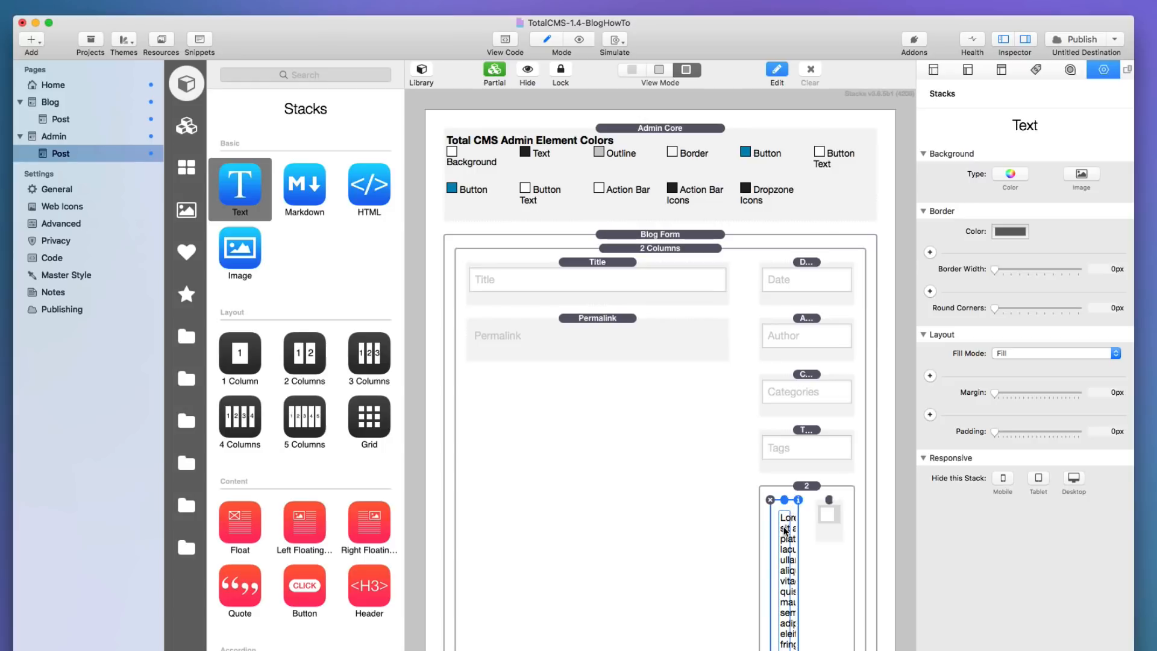
pyautogui.doubleClick(783, 528)
pyautogui.press('super+a')
pyautogui.write('Draf')
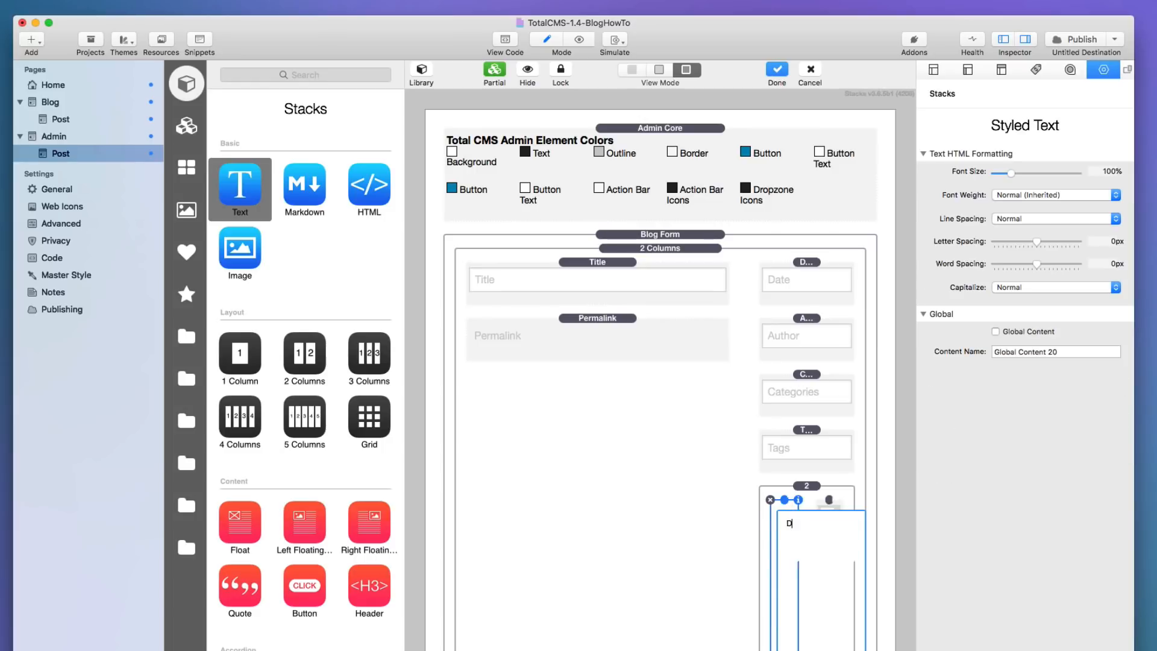
pyautogui.click(783, 499)
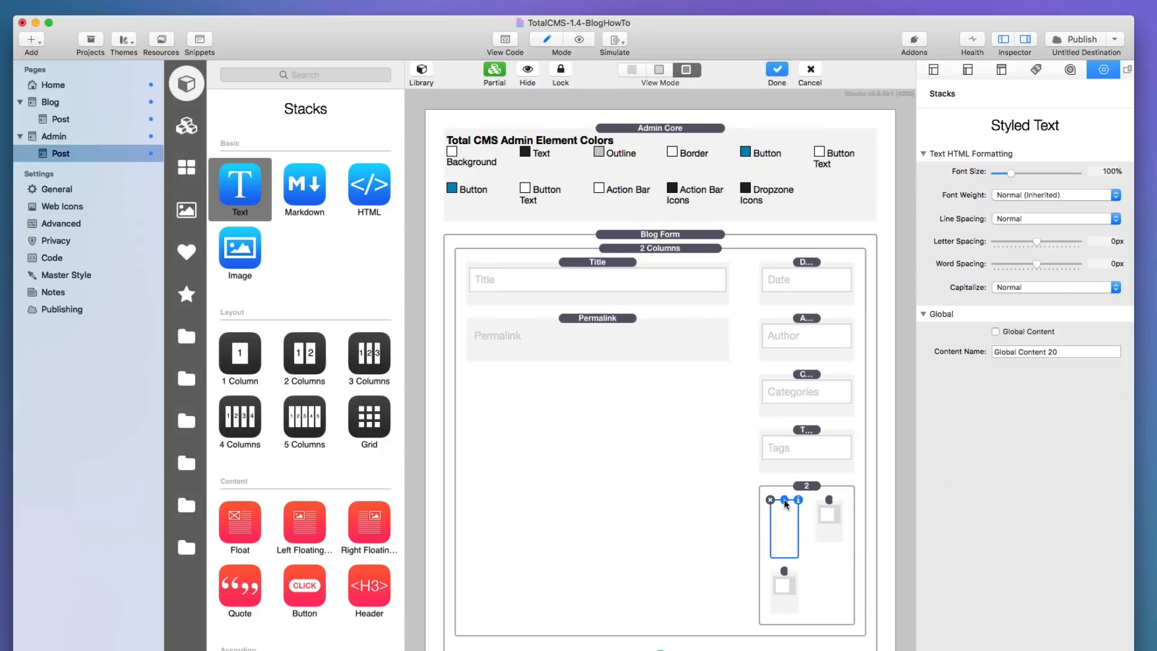
pyautogui.moveTo(783, 499); pyautogui.dragTo(829, 502)
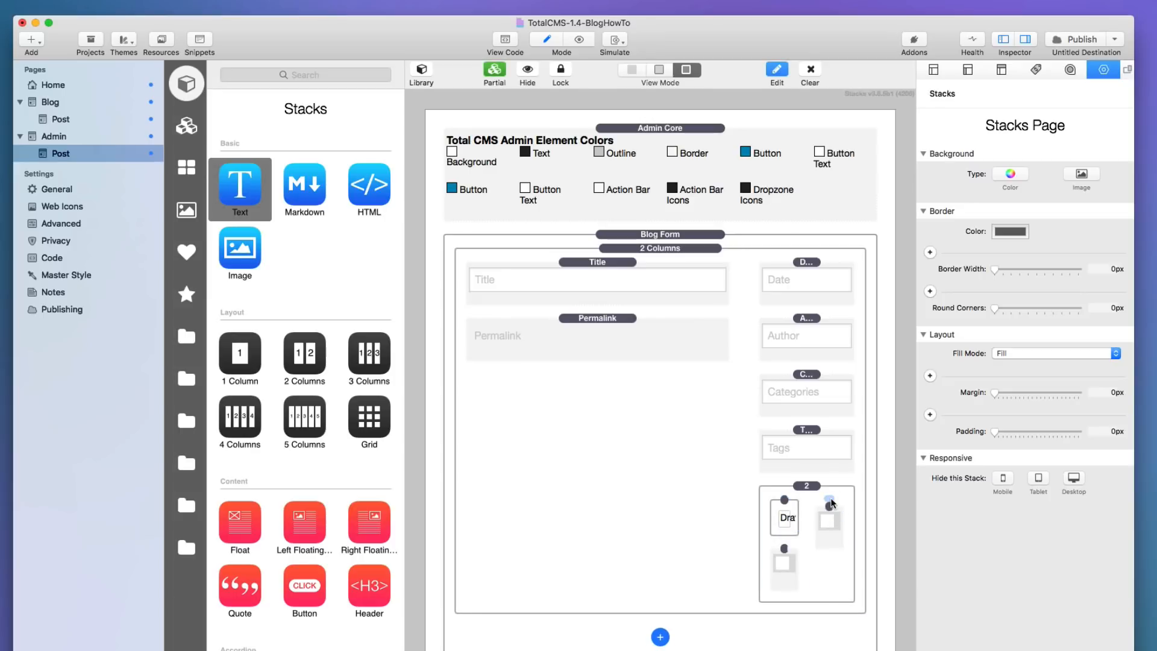
pyautogui.doubleClick(834, 521)
pyautogui.press('super+a')
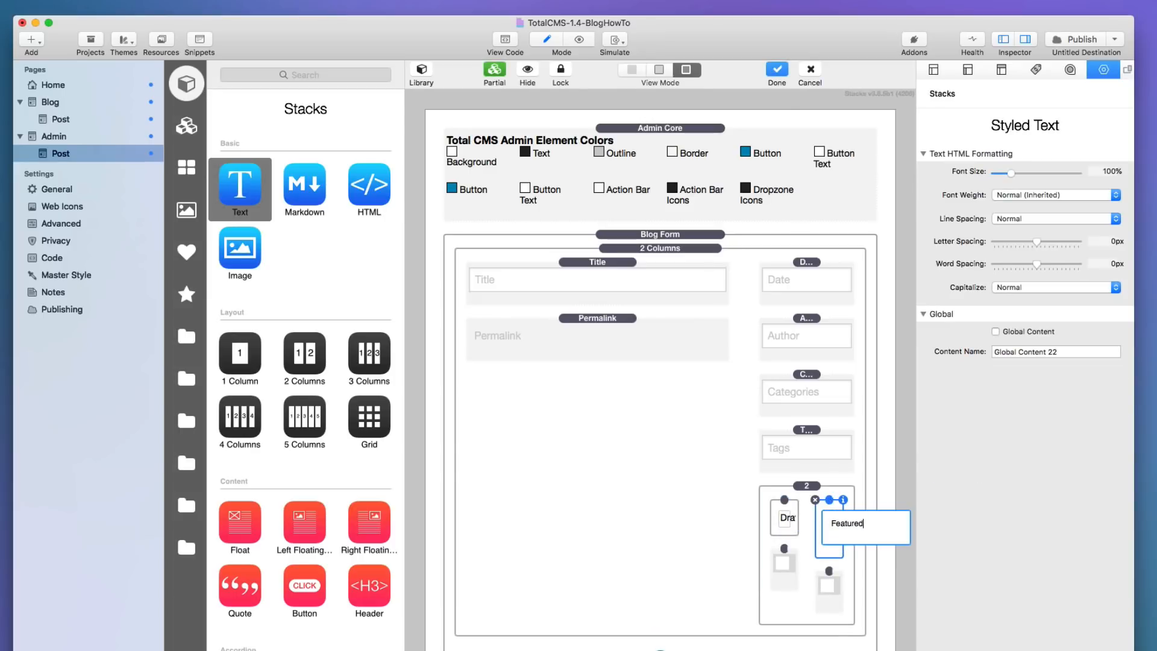
pyautogui.click(812, 489)
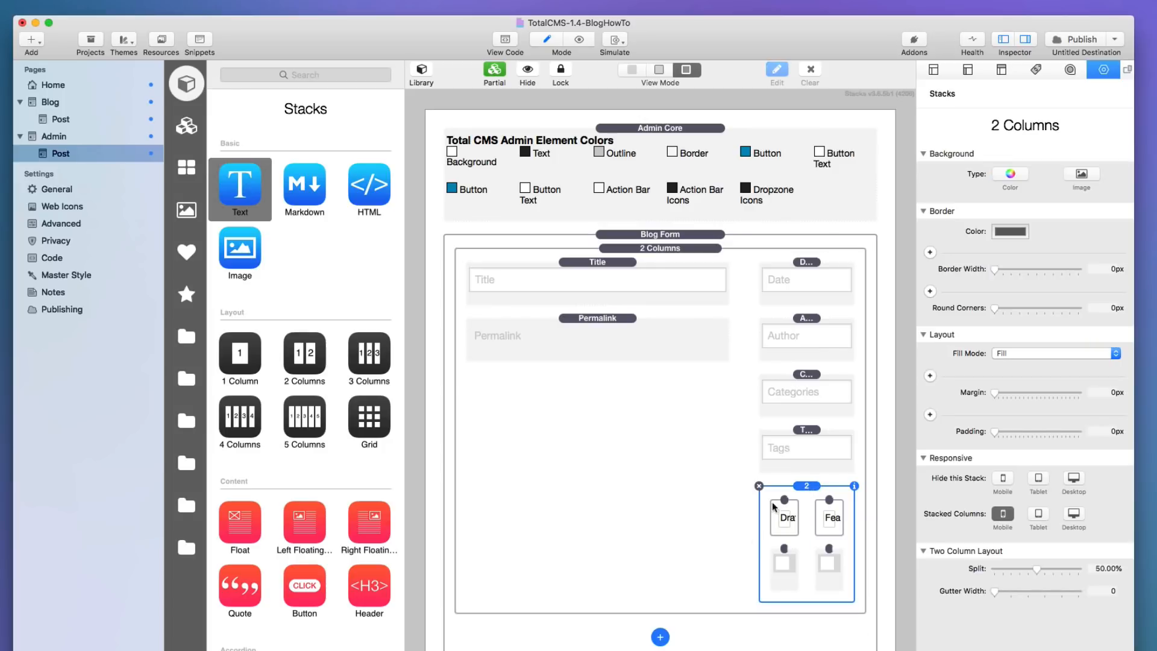
# Add Summary and Content fields in the left column beneath Permalink.
pyautogui.click(660, 637)
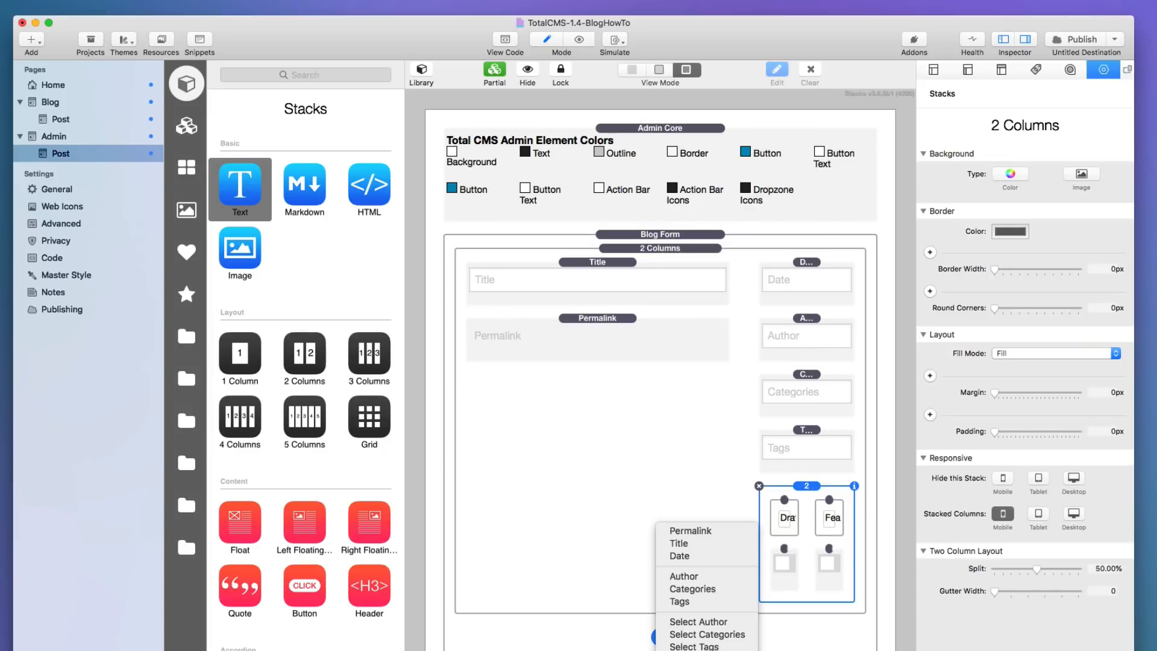
pyautogui.click(686, 649)
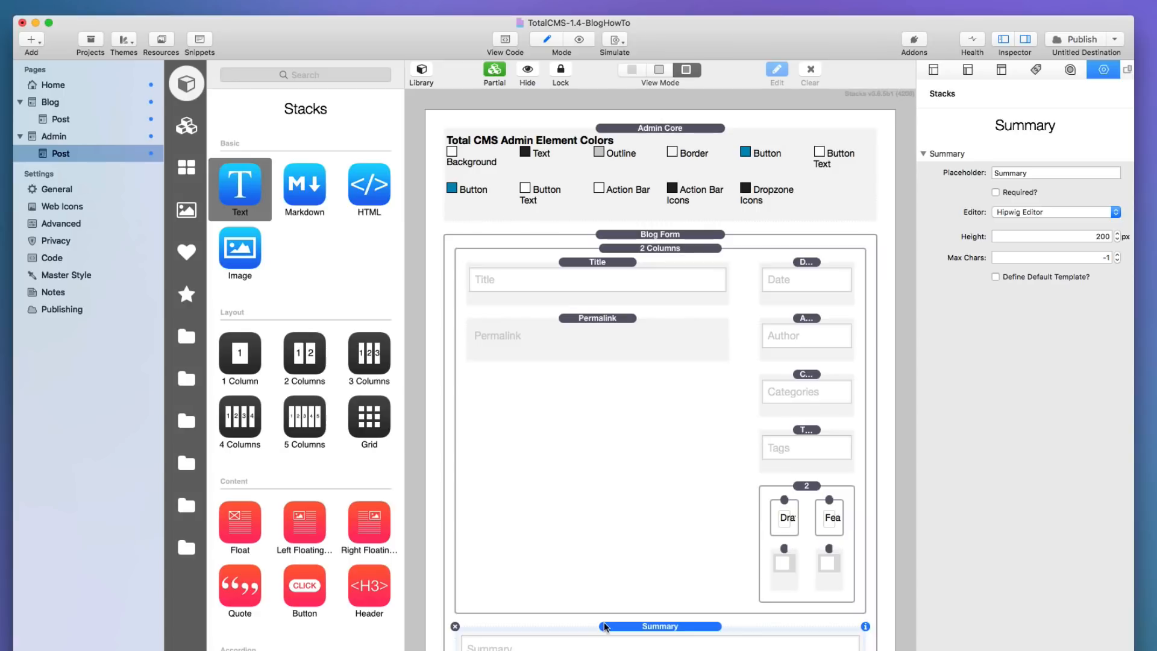
pyautogui.moveTo(605, 626); pyautogui.dragTo(576, 377)
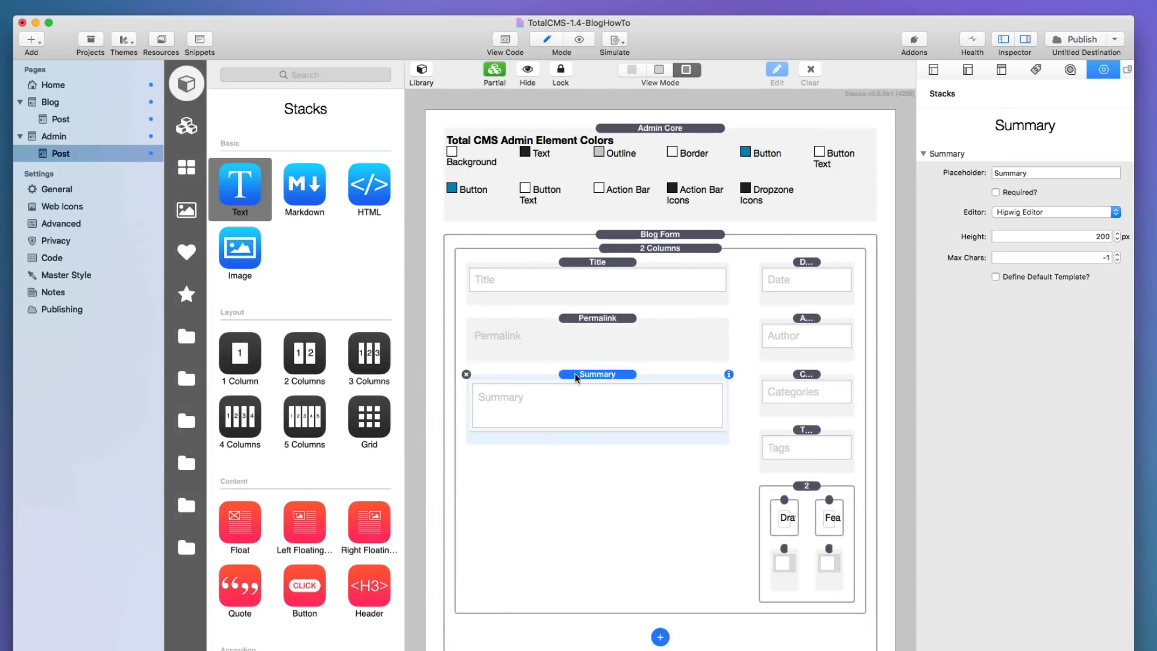
pyautogui.click(659, 637)
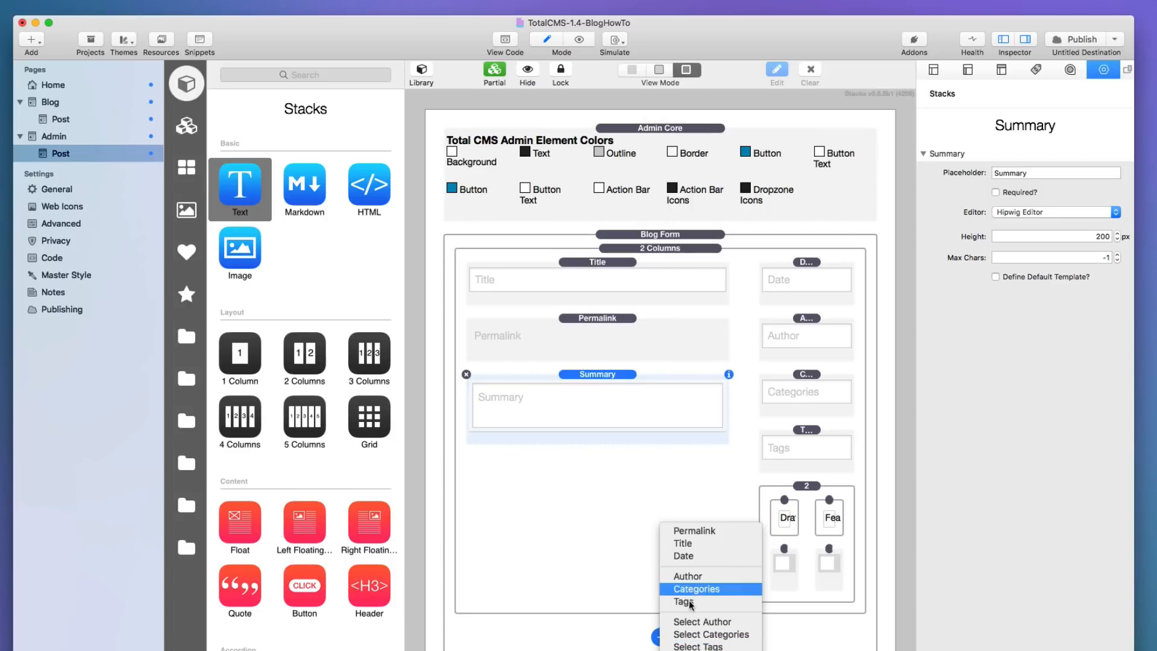
pyautogui.click(685, 650)
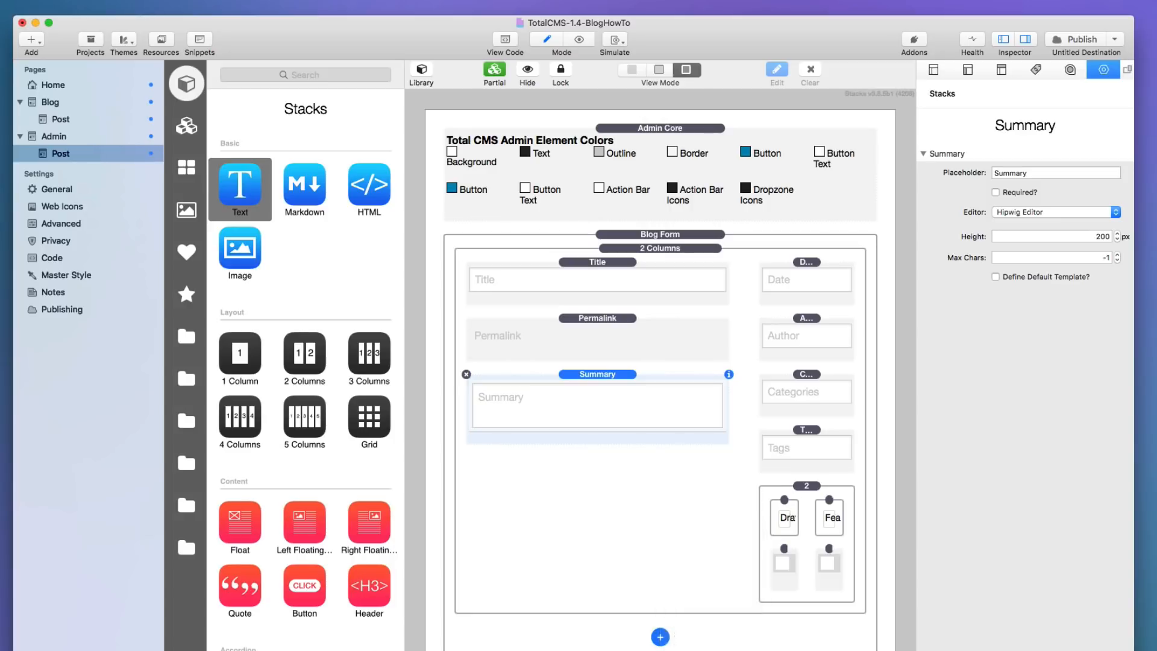
pyautogui.moveTo(657, 627); pyautogui.dragTo(629, 449)
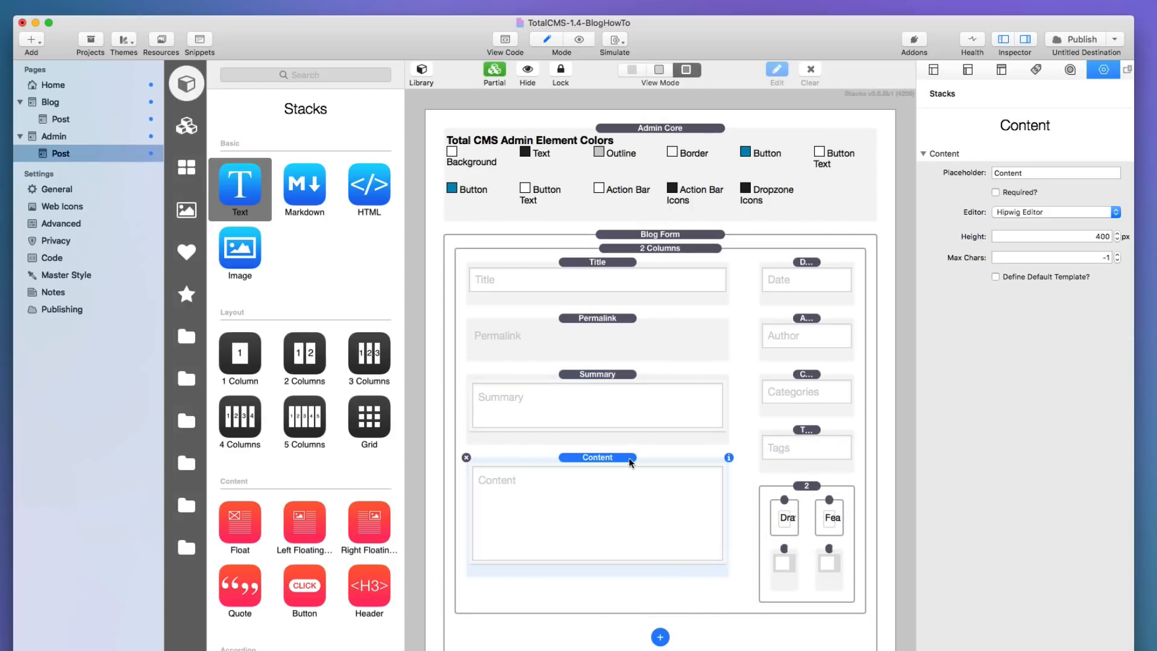
# Add a Gallery field to the Blog Form.
pyautogui.click(660, 632)
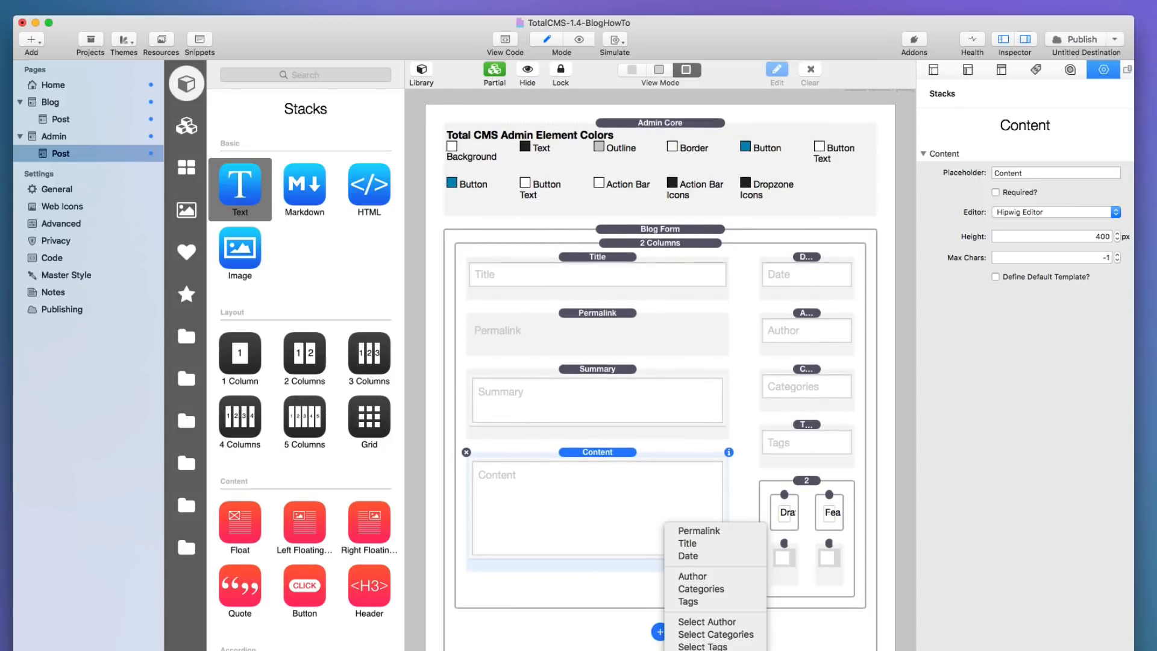
pyautogui.click(693, 650)
pyautogui.scroll(-2, 638, 567)
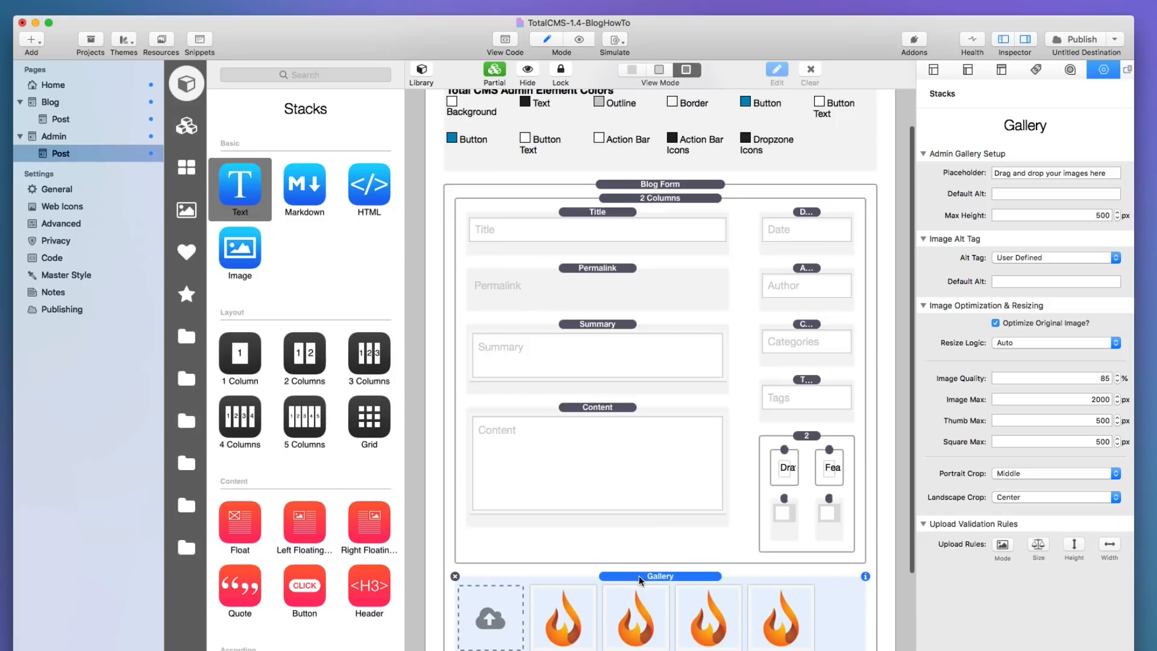
# Move Gallery into the right column below the toggles, and Author under Permalink.
pyautogui.moveTo(639, 576); pyautogui.dragTo(594, 578)
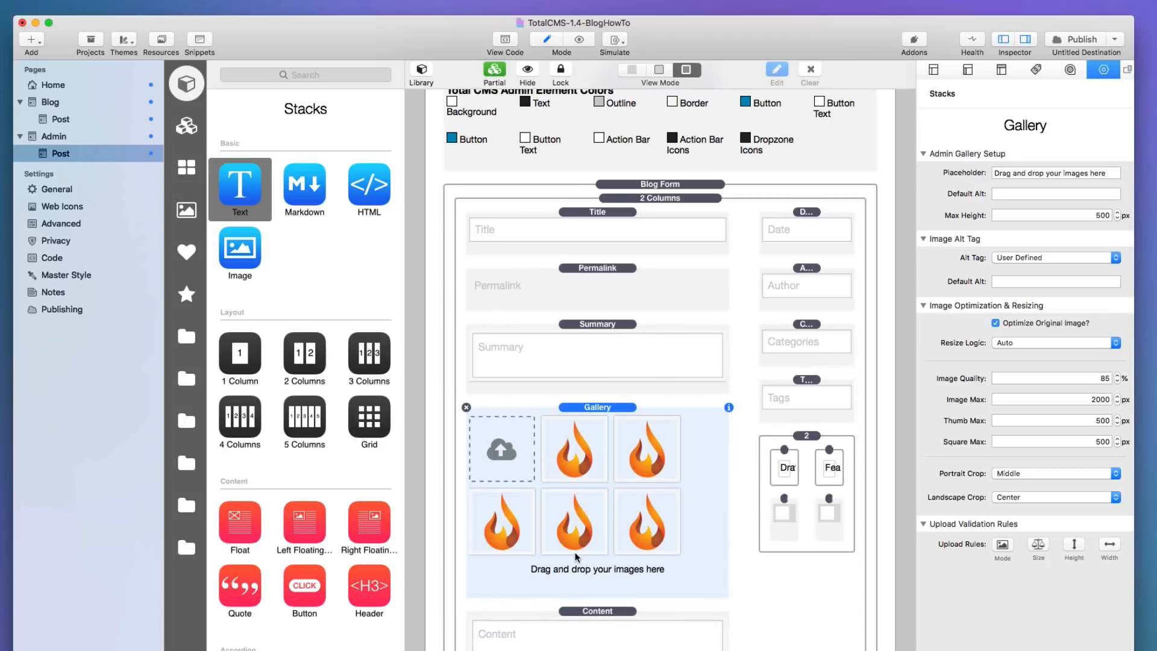
pyautogui.scroll(-3, 572, 578)
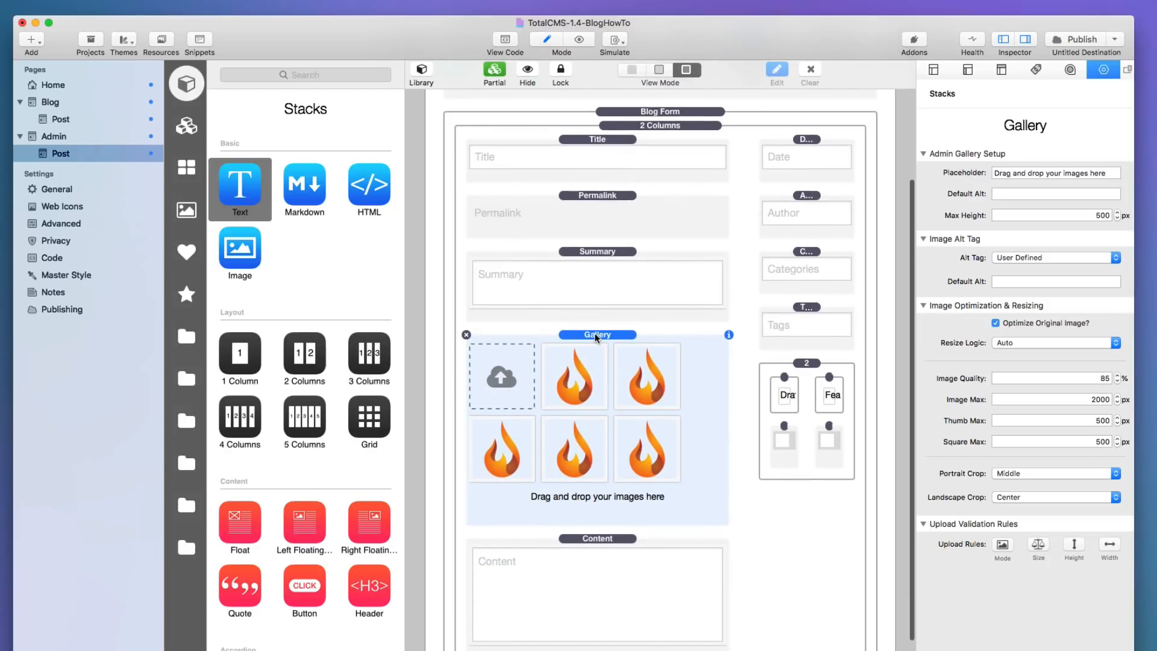
pyautogui.moveTo(594, 333); pyautogui.dragTo(807, 482)
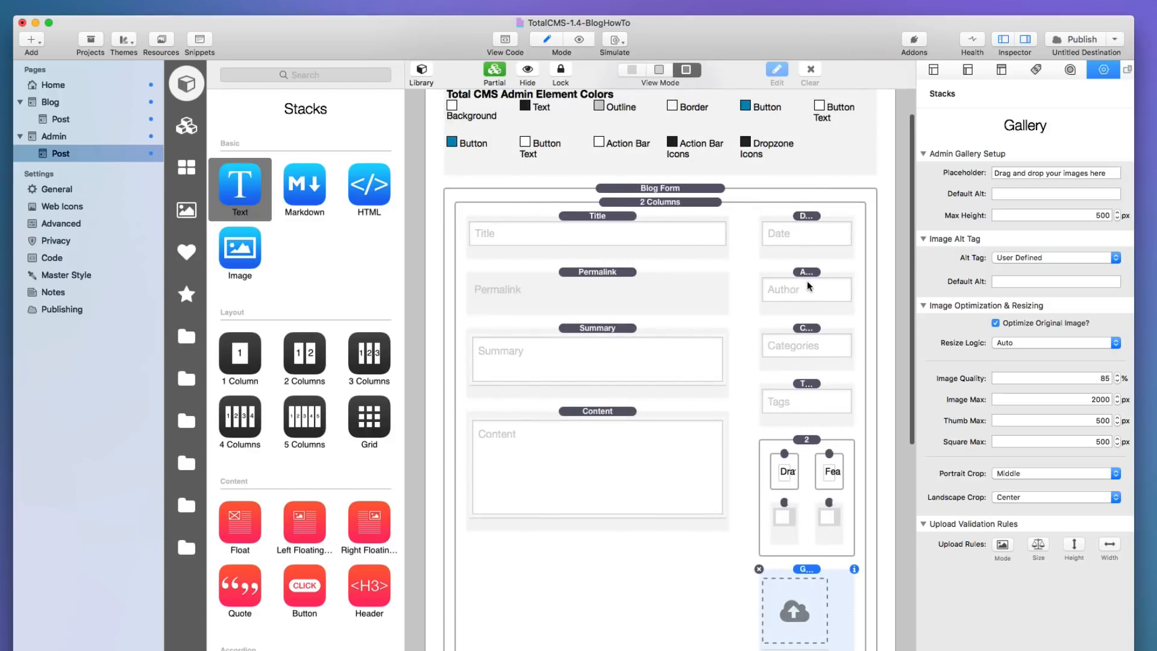
pyautogui.moveTo(805, 272); pyautogui.dragTo(593, 334)
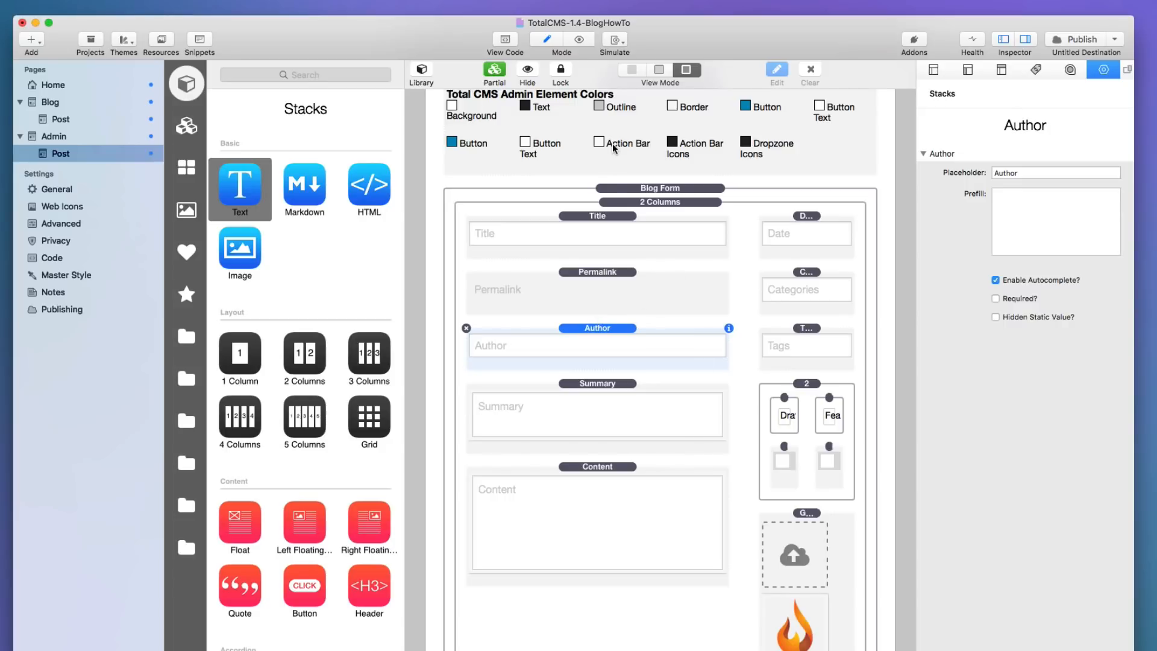
# Preview the form, then move Author back to the right column under Date.
pyautogui.press('super+r')
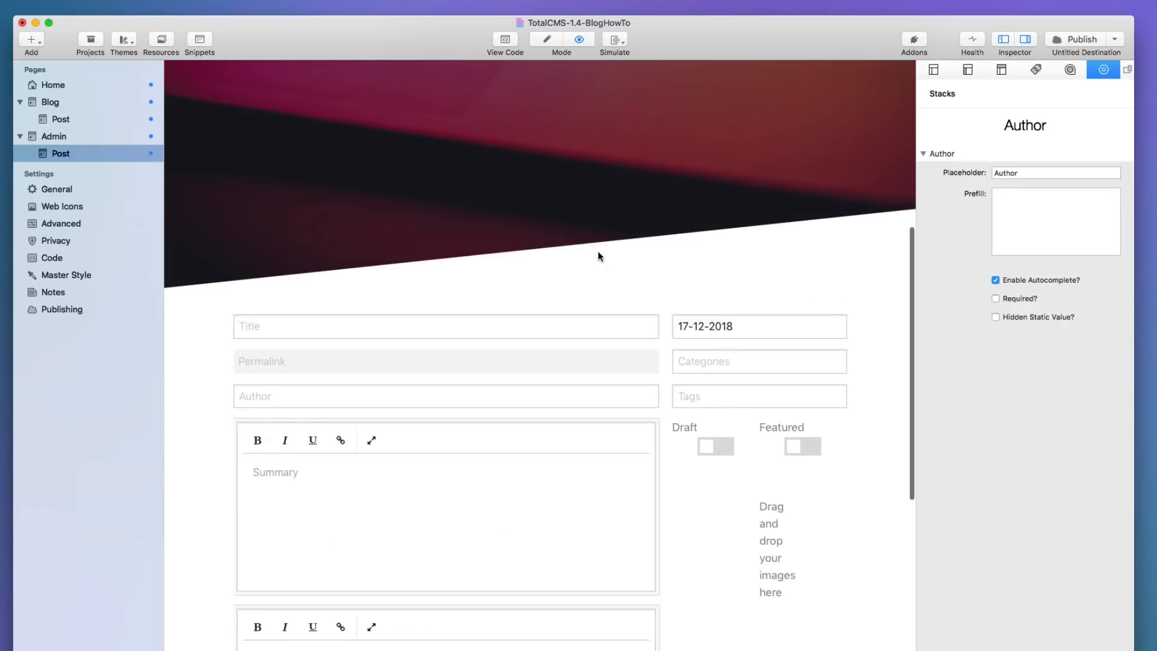
pyautogui.scroll(-5, 598, 251)
pyautogui.scroll(5, 597, 257)
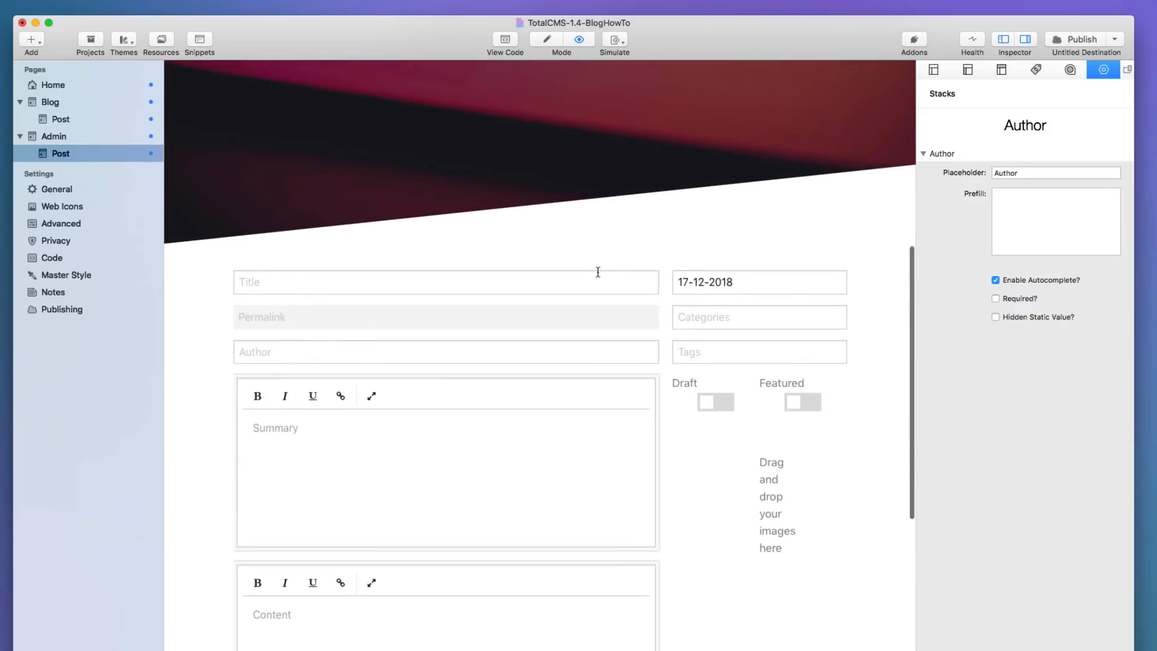
pyautogui.scroll(-5, 361, 287)
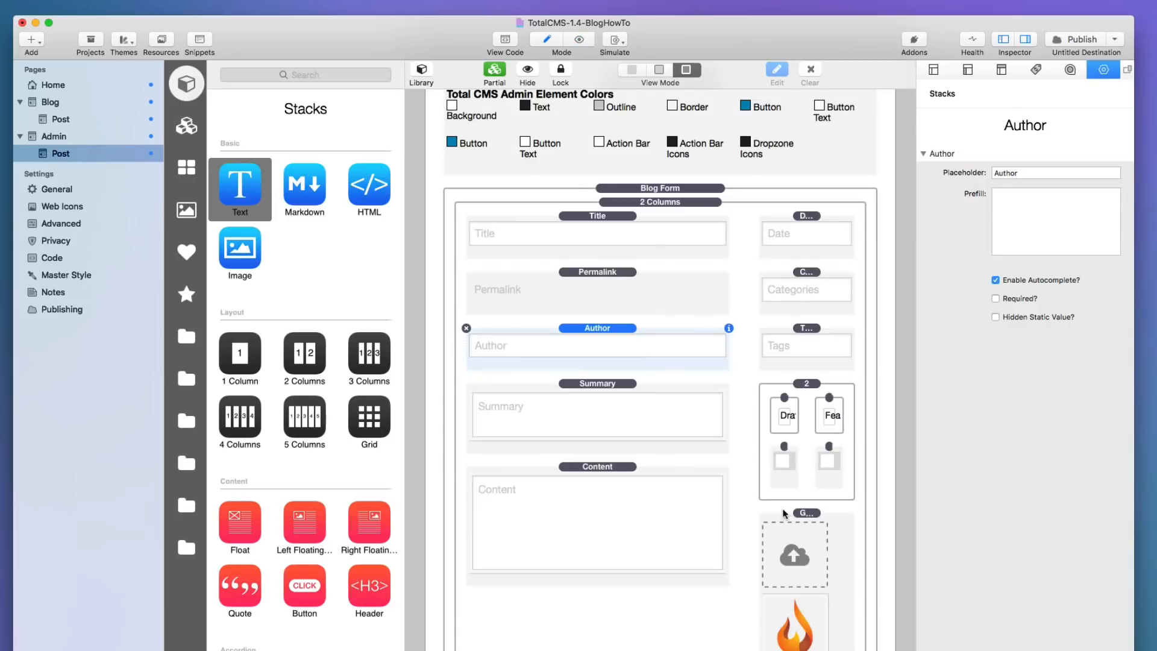
pyautogui.click(602, 325)
pyautogui.moveTo(601, 325); pyautogui.dragTo(783, 282)
pyautogui.press('super+r')
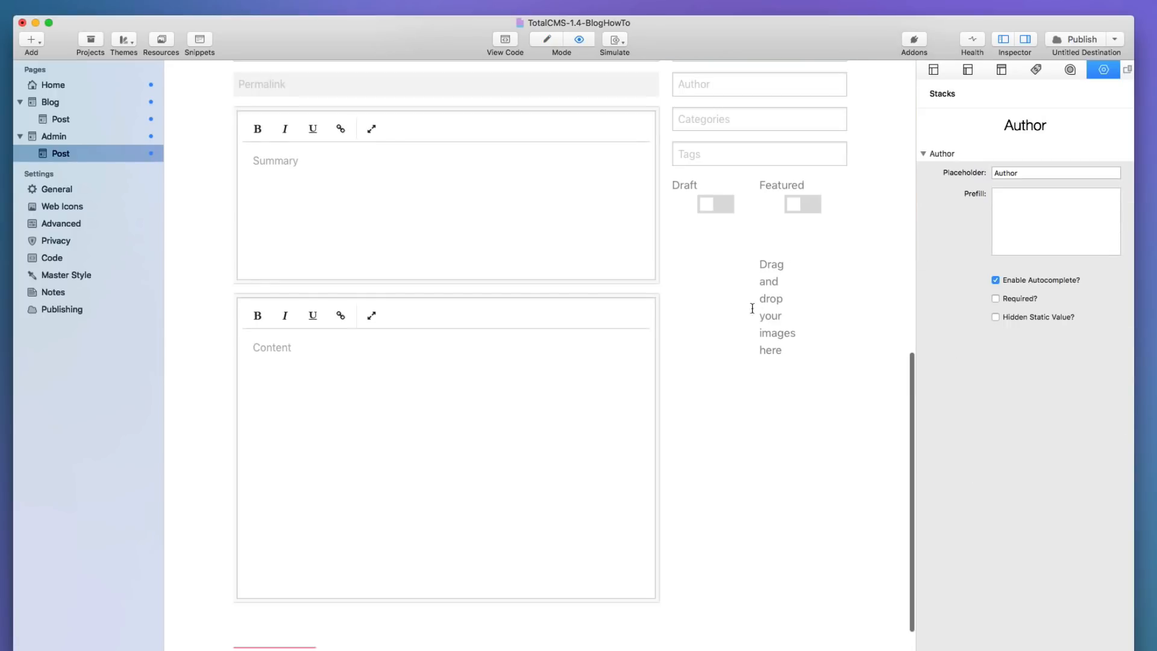
pyautogui.press('super+r')
# Select the blog form's 2 Columns stack and open the add-field menu below the Gallery.
pyautogui.scroll(-1, 787, 488)
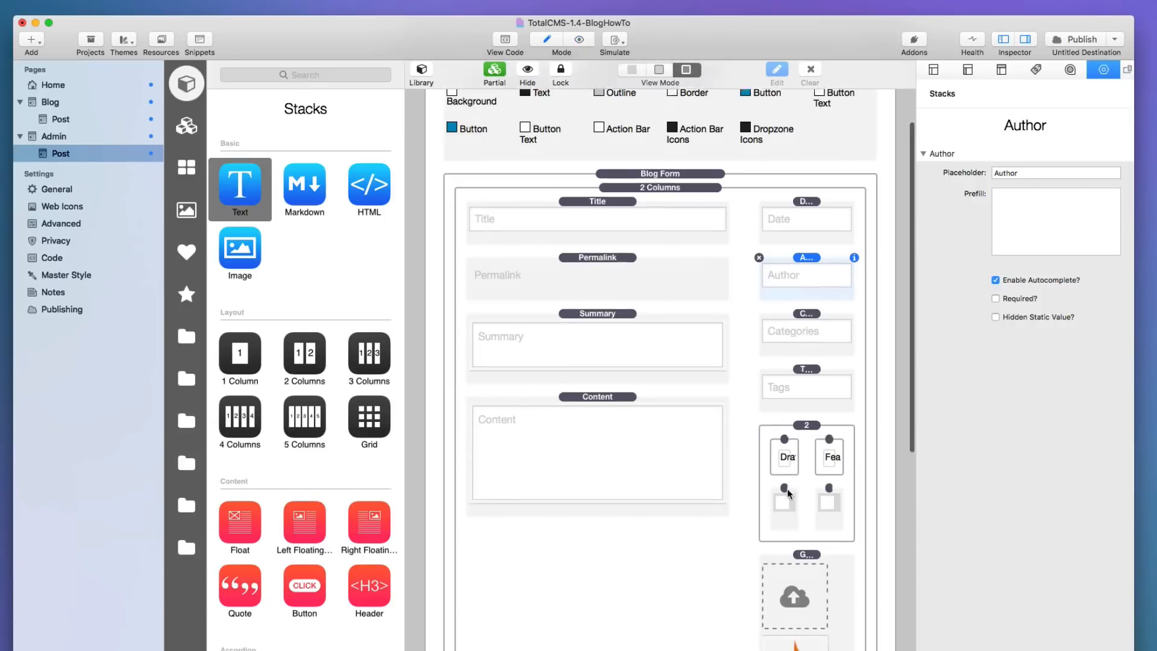
pyautogui.click(813, 450)
pyautogui.click(811, 460)
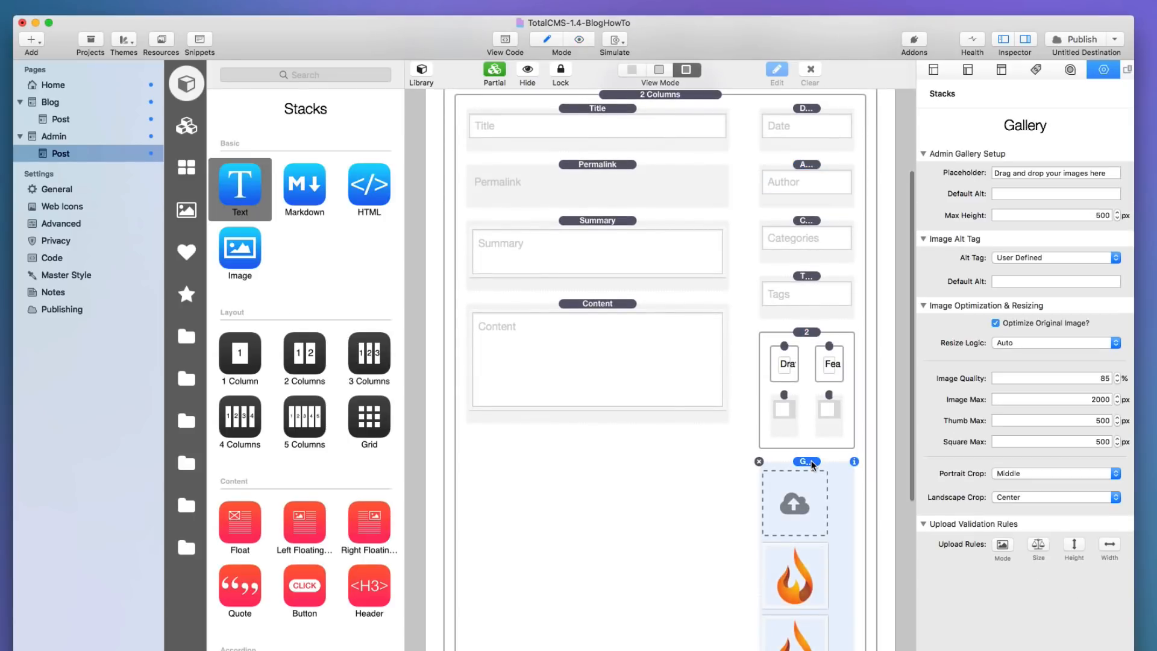
pyautogui.click(801, 337)
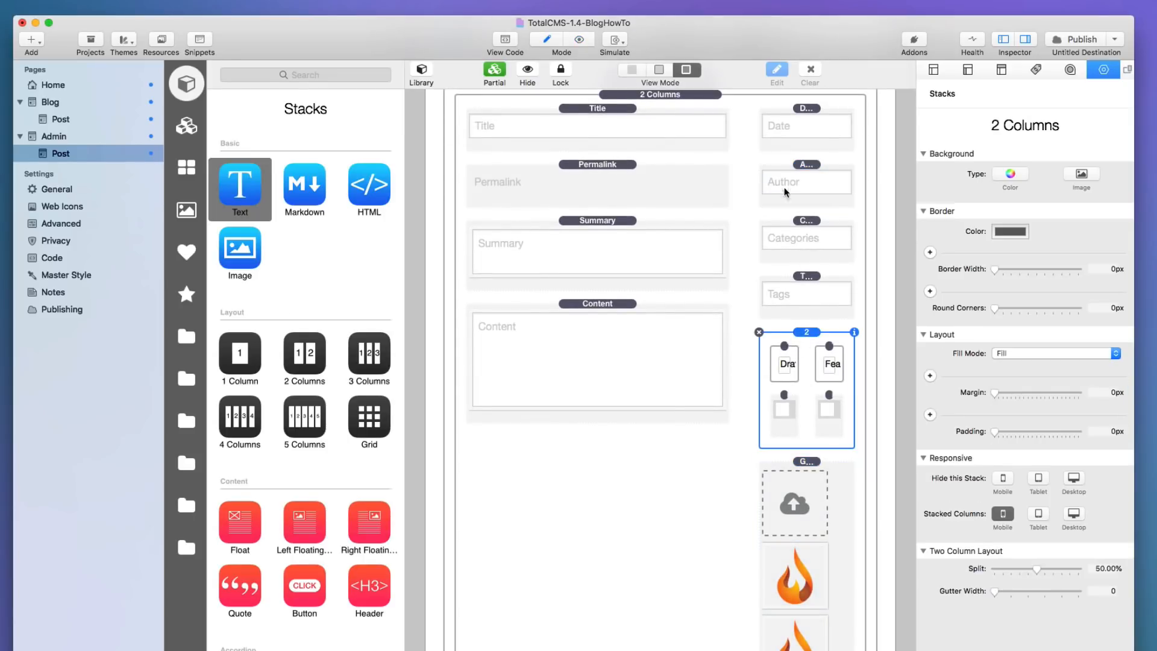
pyautogui.scroll(5, 805, 312)
pyautogui.click(663, 250)
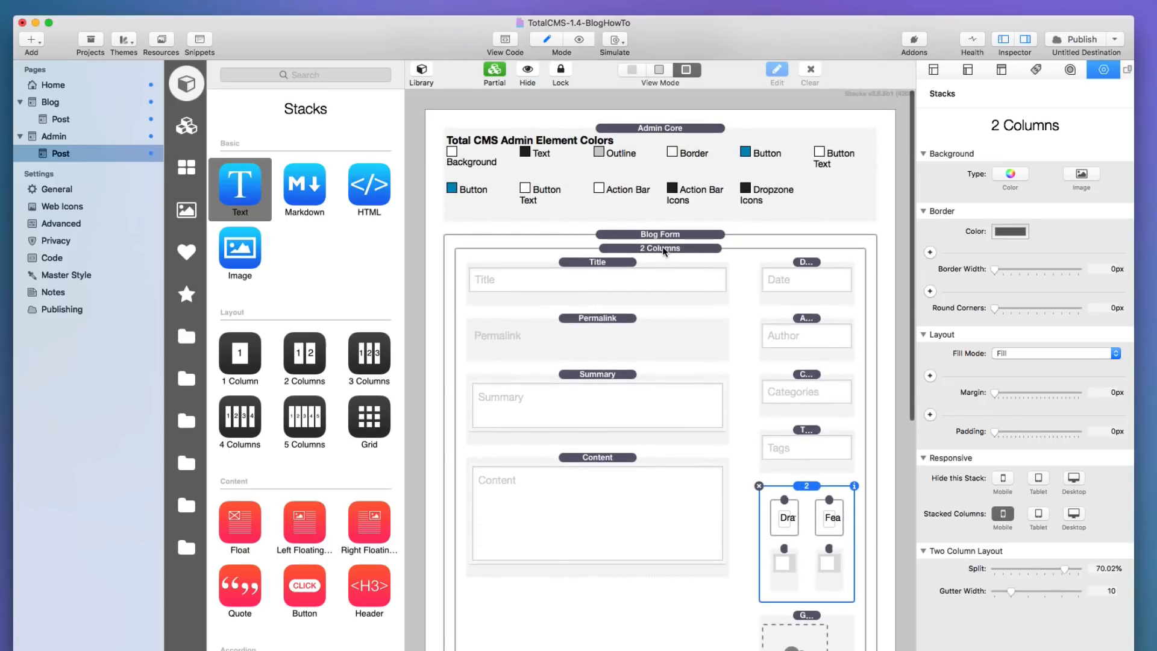
pyautogui.scroll(-5, 634, 364)
pyautogui.scroll(-5, 634, 364)
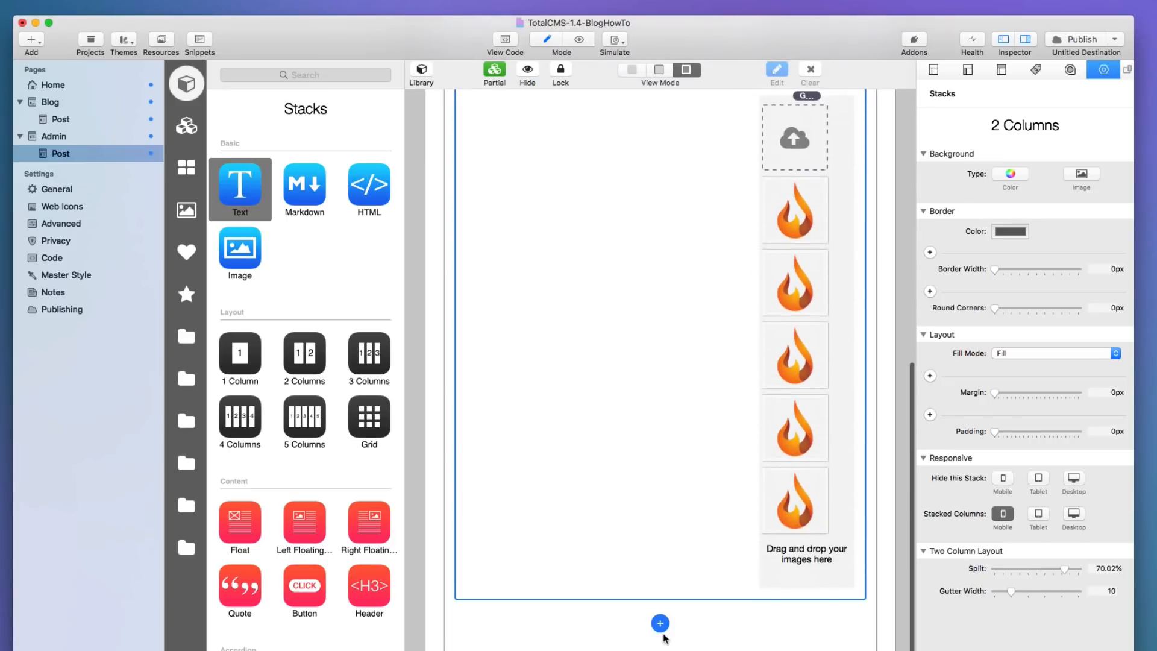
pyautogui.click(657, 622)
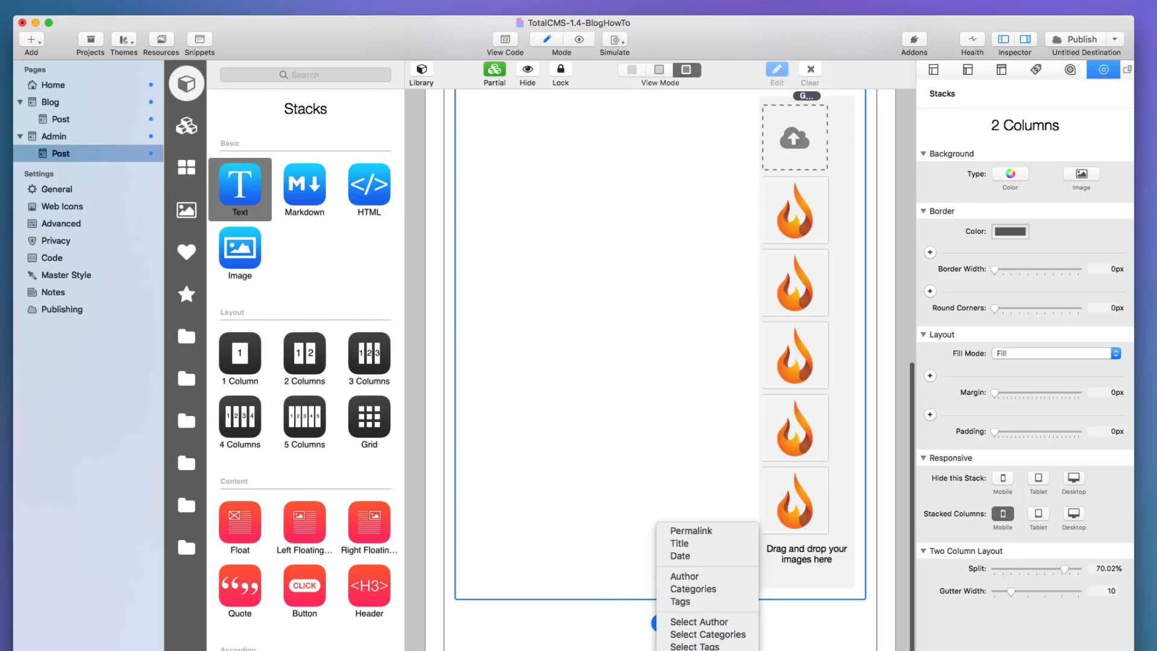
# Add a Save stack below the form columns and place a Button stack inside it.
pyautogui.click(685, 649)
pyautogui.scroll(-3, 618, 572)
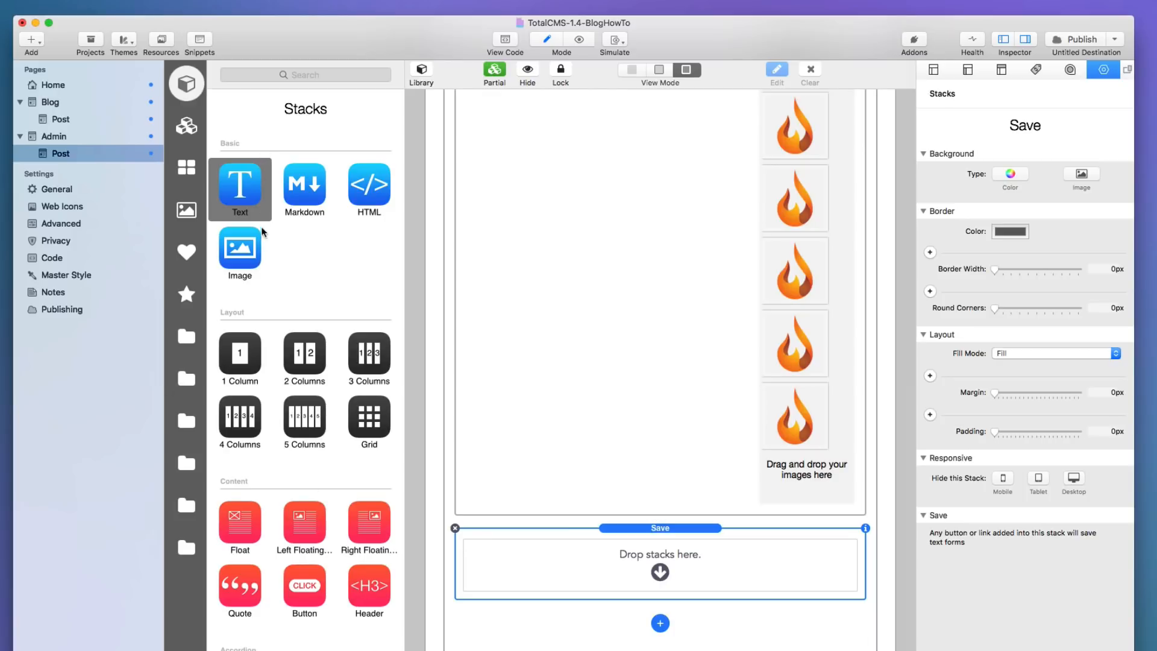
pyautogui.scroll(-5, 289, 371)
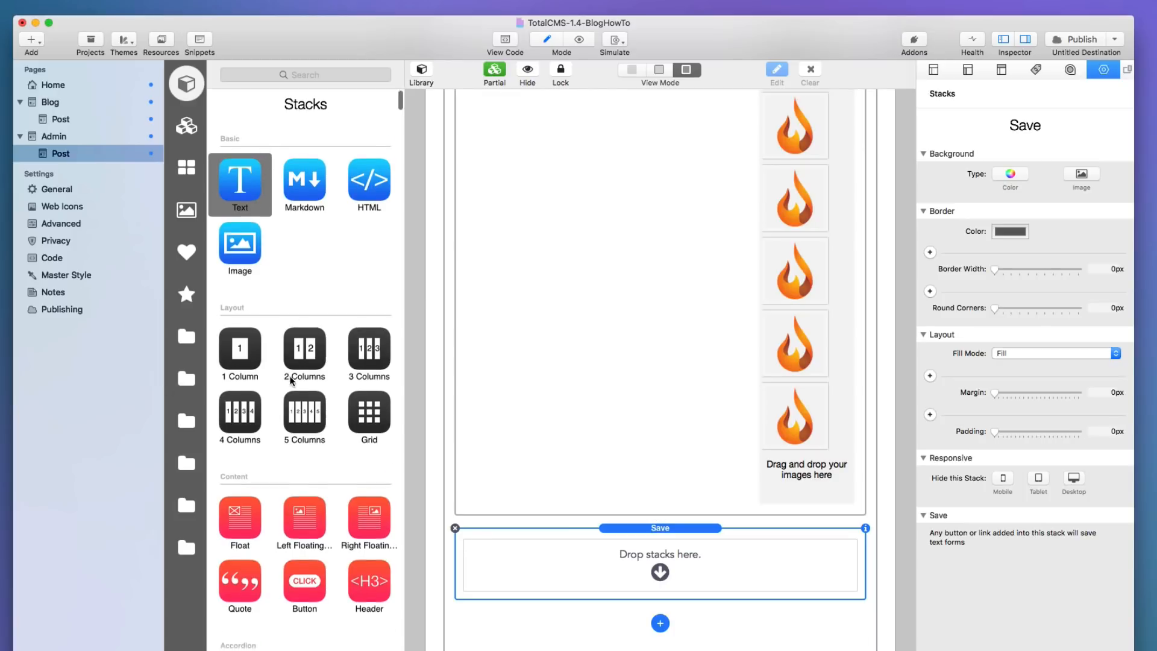
pyautogui.moveTo(308, 319); pyautogui.dragTo(600, 581)
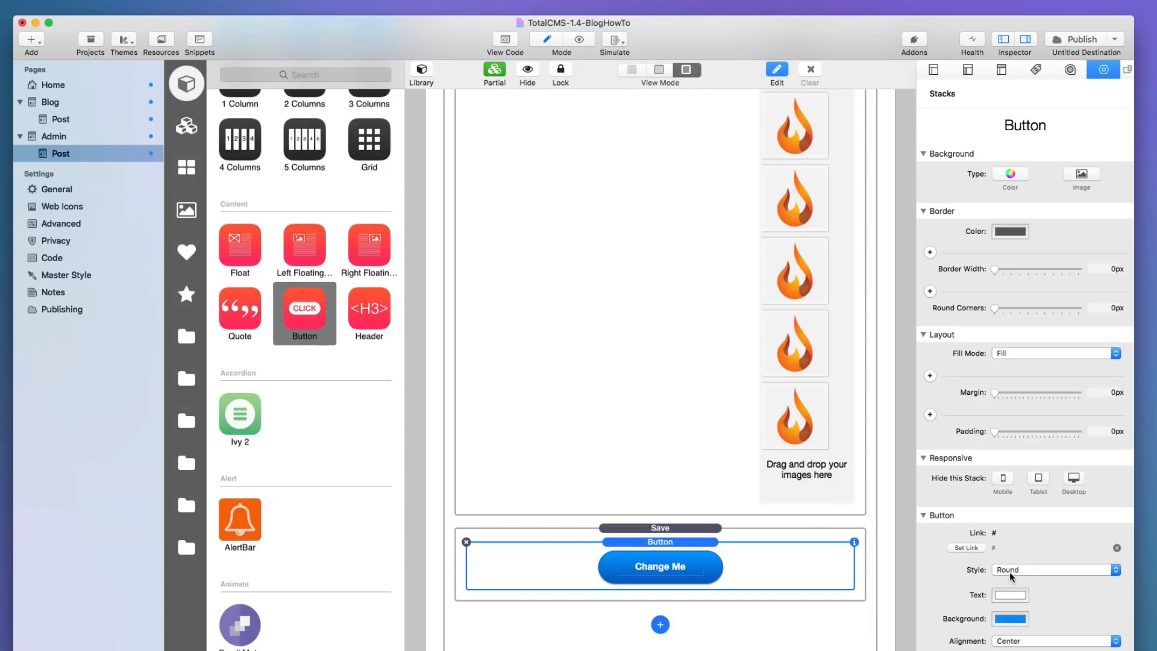
# Align the button to the left and relabel it 'Save'.
pyautogui.click(1013, 631)
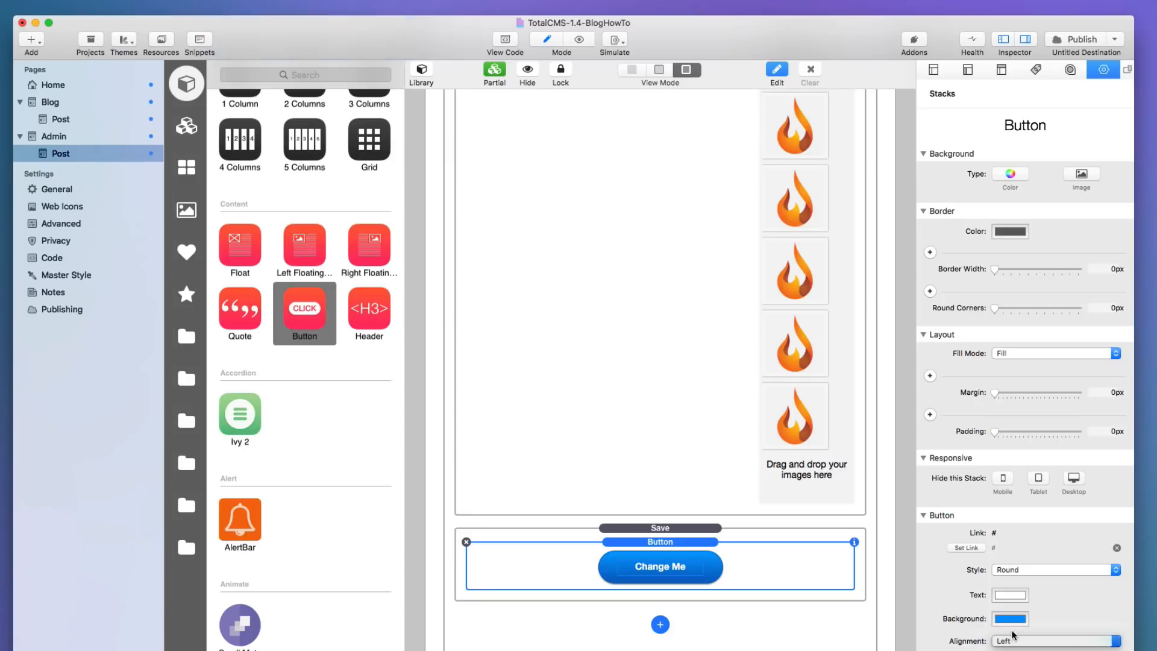
pyautogui.doubleClick(516, 568)
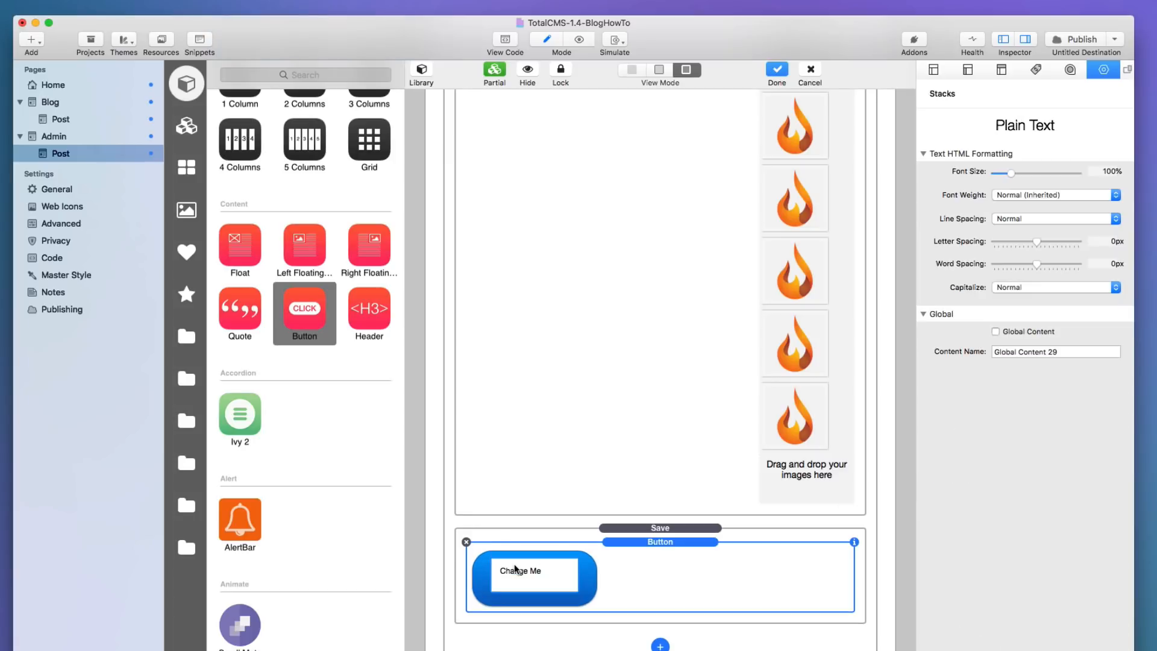
pyautogui.doubleClick(515, 568)
pyautogui.write('Save')
pyautogui.click(643, 542)
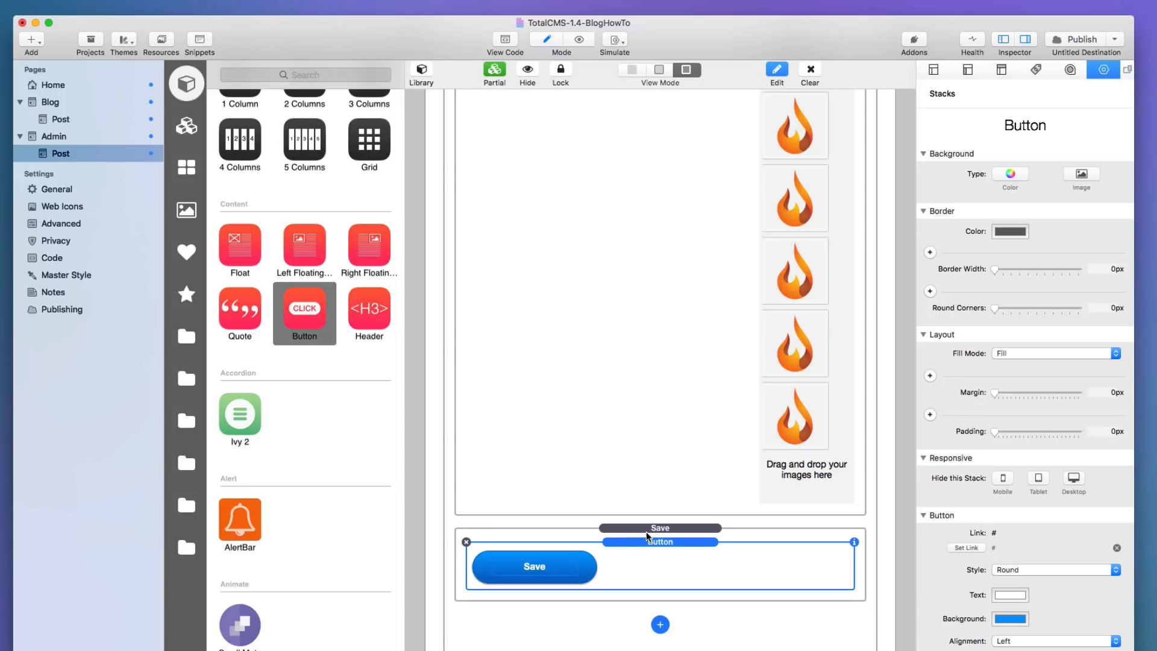
pyautogui.click(648, 528)
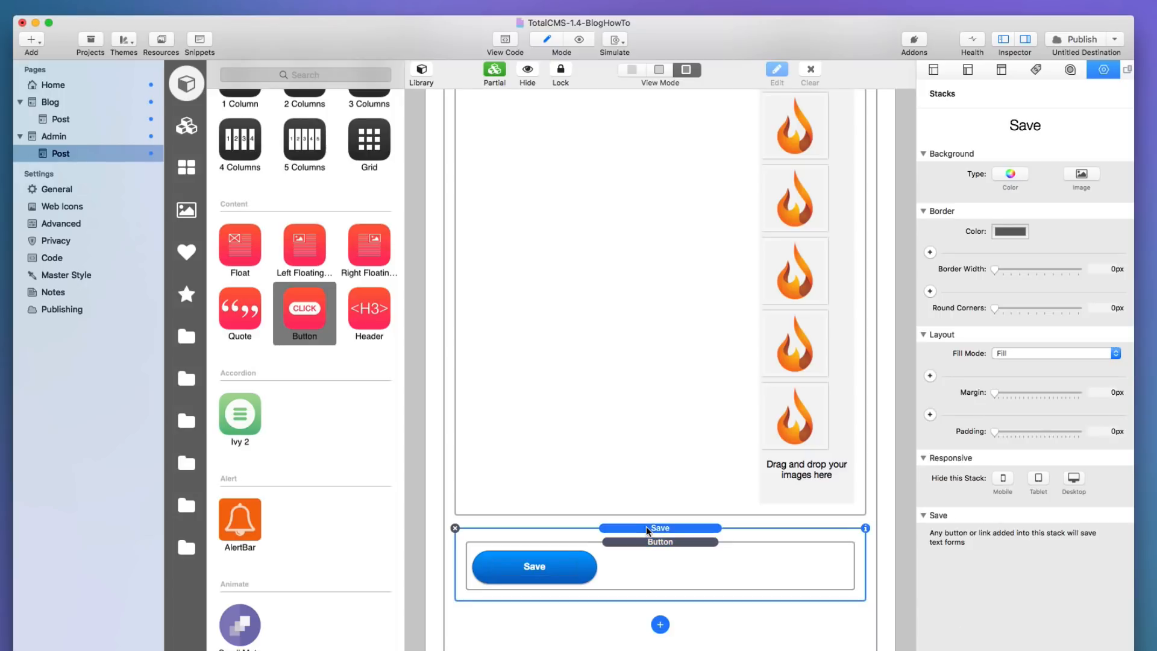
# Preview the Post form, scrolling through it to check the Save button, then return to Edit mode.
pyautogui.press('super+r')
pyautogui.scroll(-10, 701, 241)
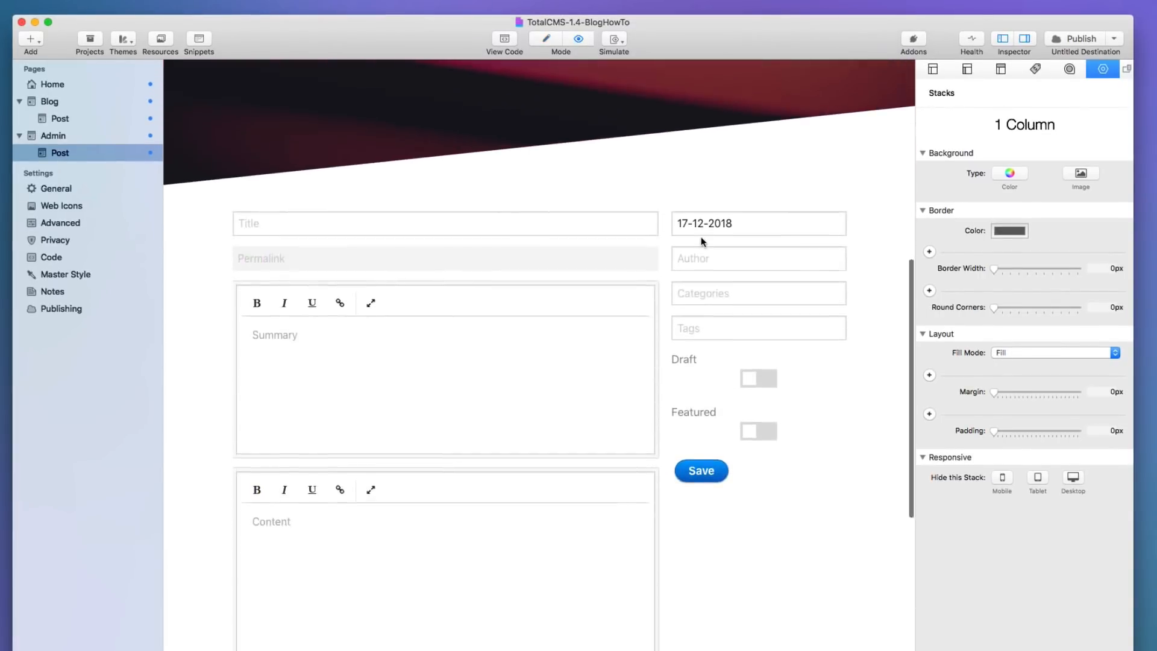
pyautogui.scroll(-4, 701, 241)
pyautogui.scroll(9, 700, 241)
pyautogui.scroll(-9, 701, 241)
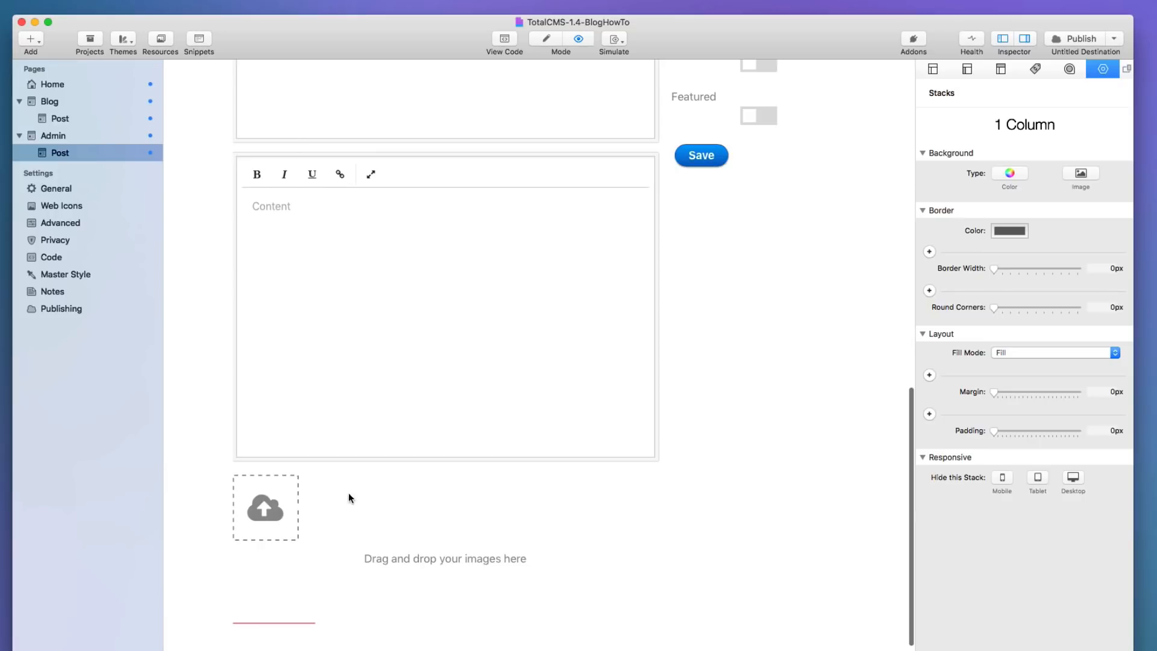
pyautogui.scroll(3, 714, 275)
pyautogui.scroll(5, 721, 301)
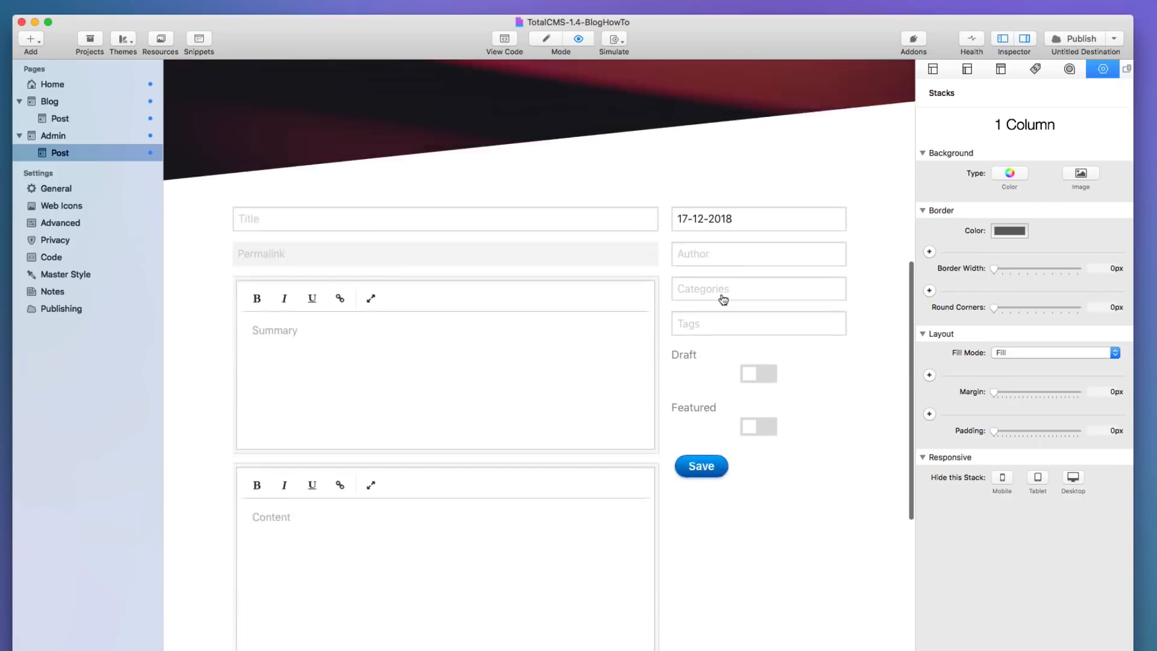
pyautogui.scroll(-7, 564, 392)
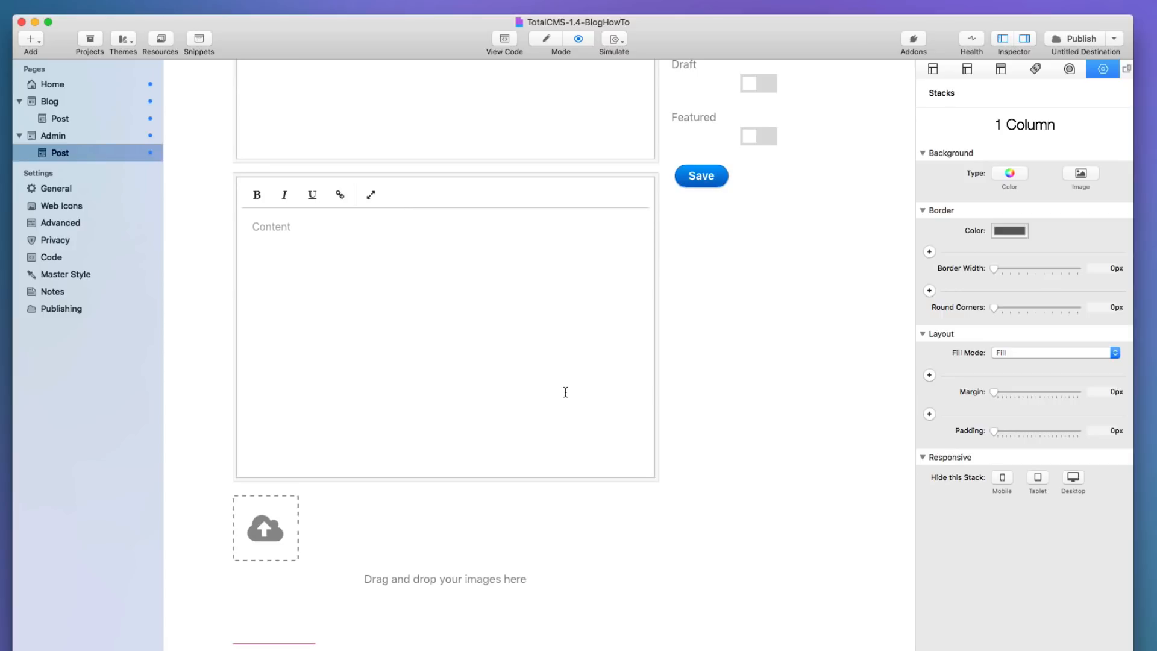
pyautogui.scroll(7, 566, 392)
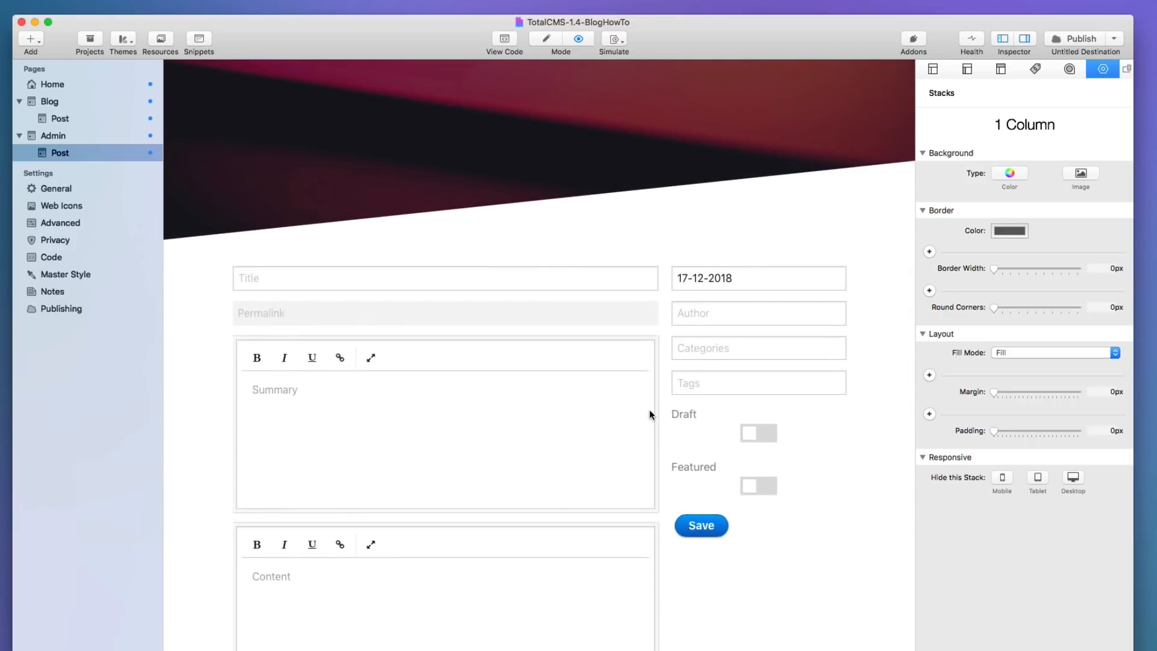
pyautogui.press('super+r')
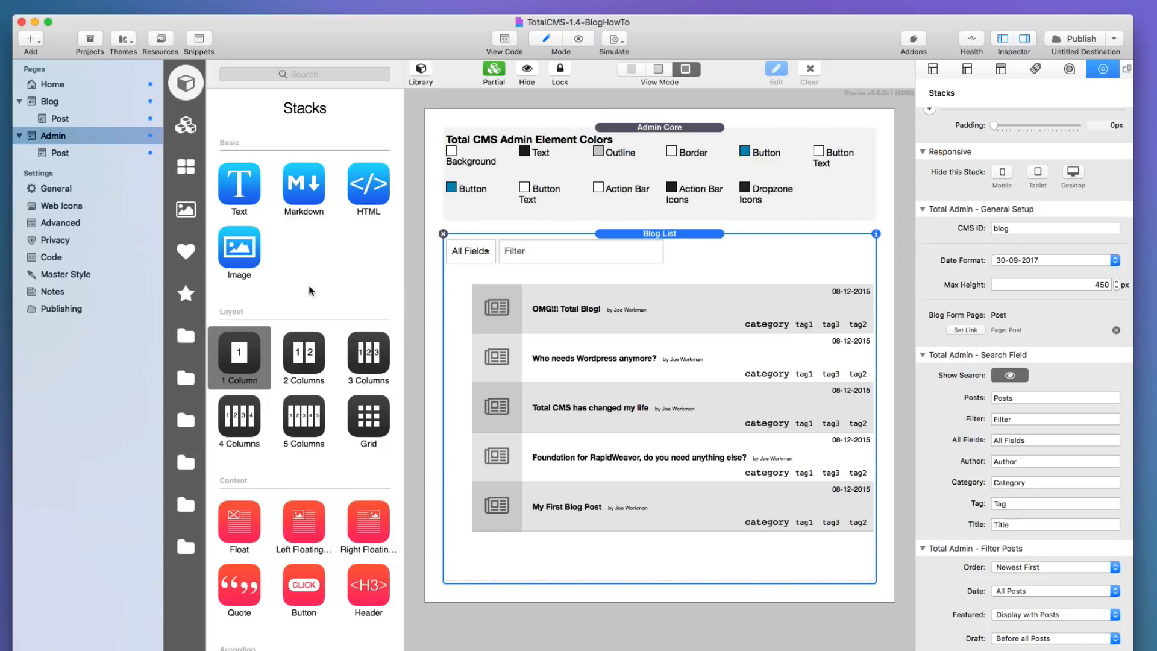
# Add a right-aligned Button stack labelled 'New Post' above the Blog List.
pyautogui.scroll(-5, 252, 487)
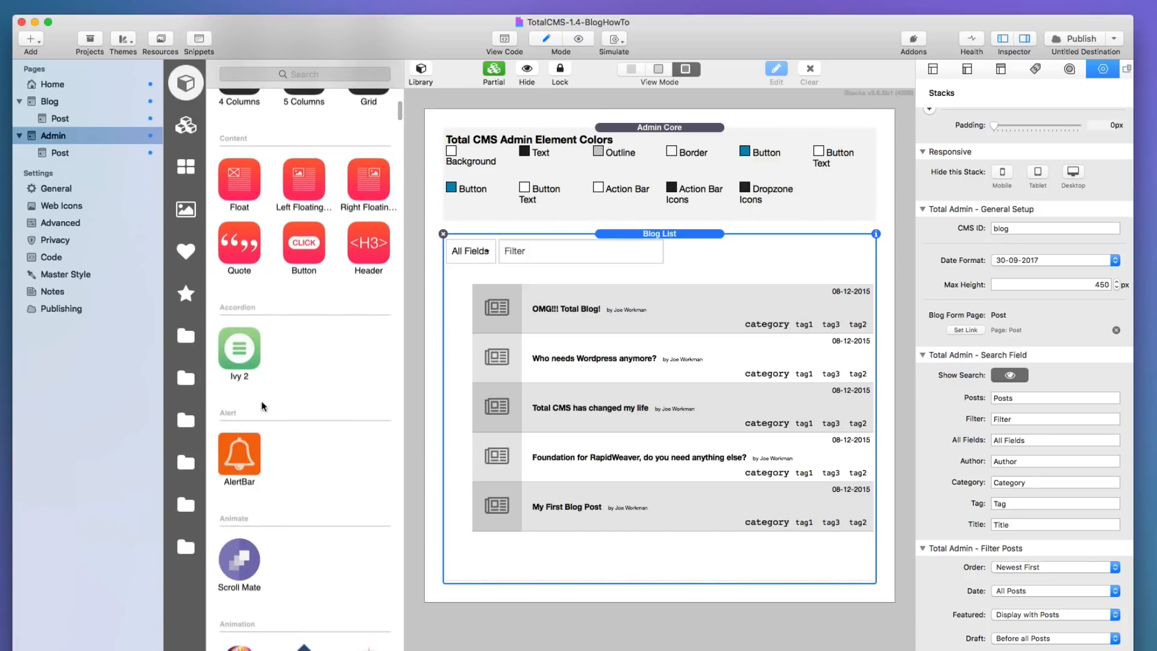
pyautogui.scroll(7, 271, 542)
pyautogui.moveTo(296, 603); pyautogui.dragTo(667, 294)
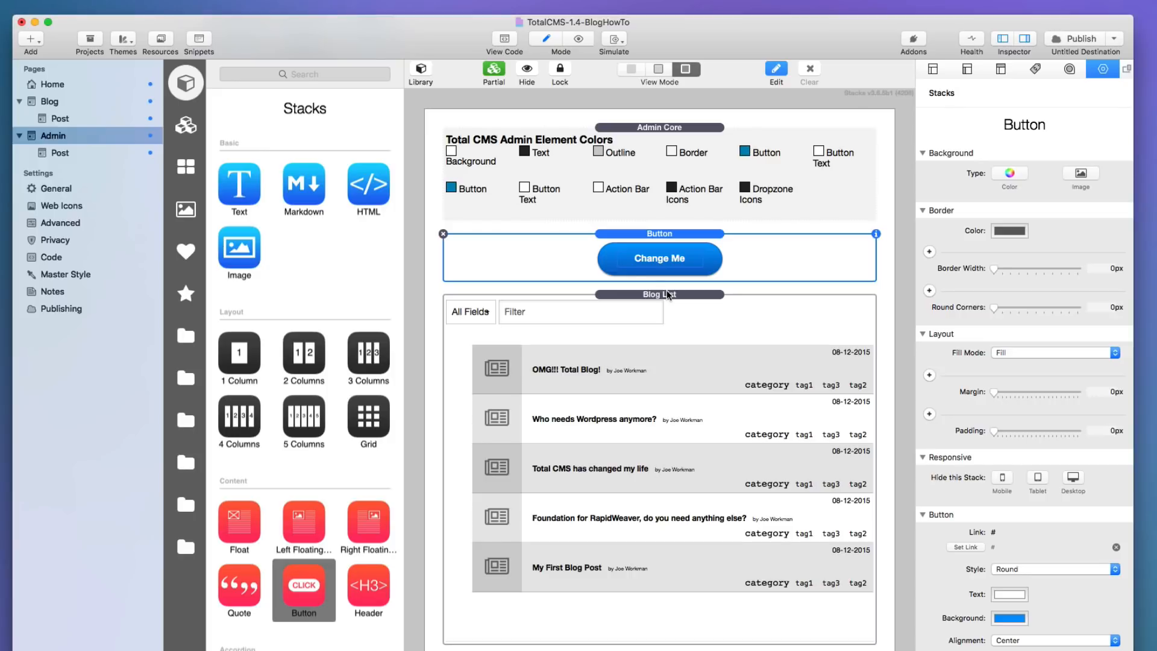
pyautogui.doubleClick(673, 261)
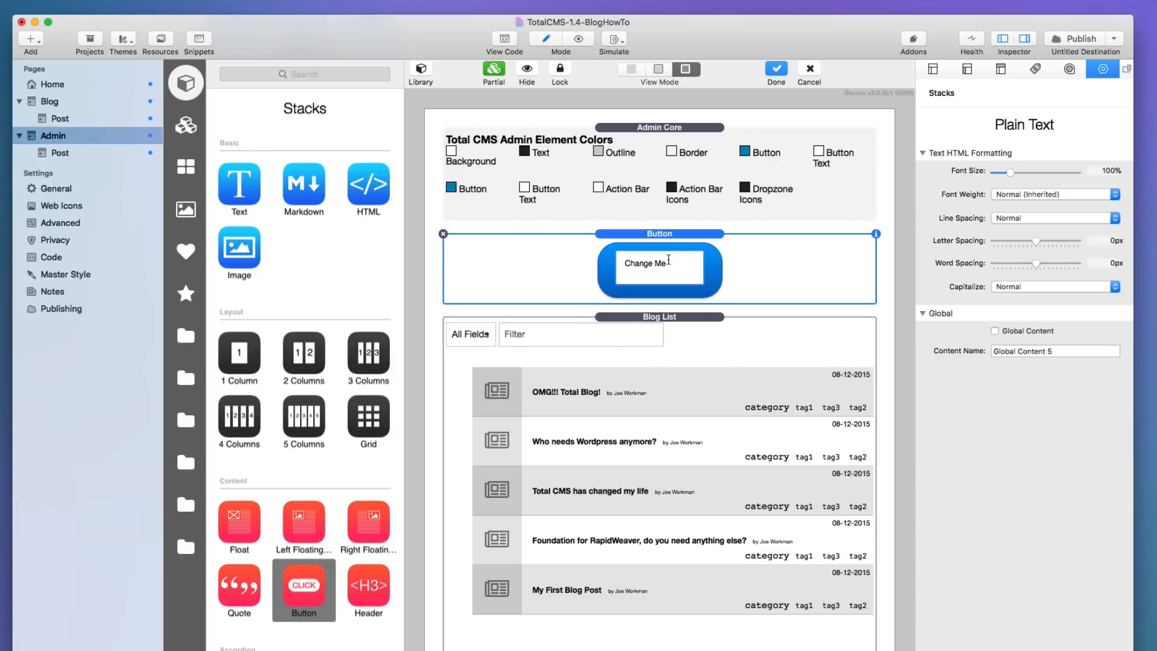
pyautogui.write('New Post')
pyautogui.click(723, 246)
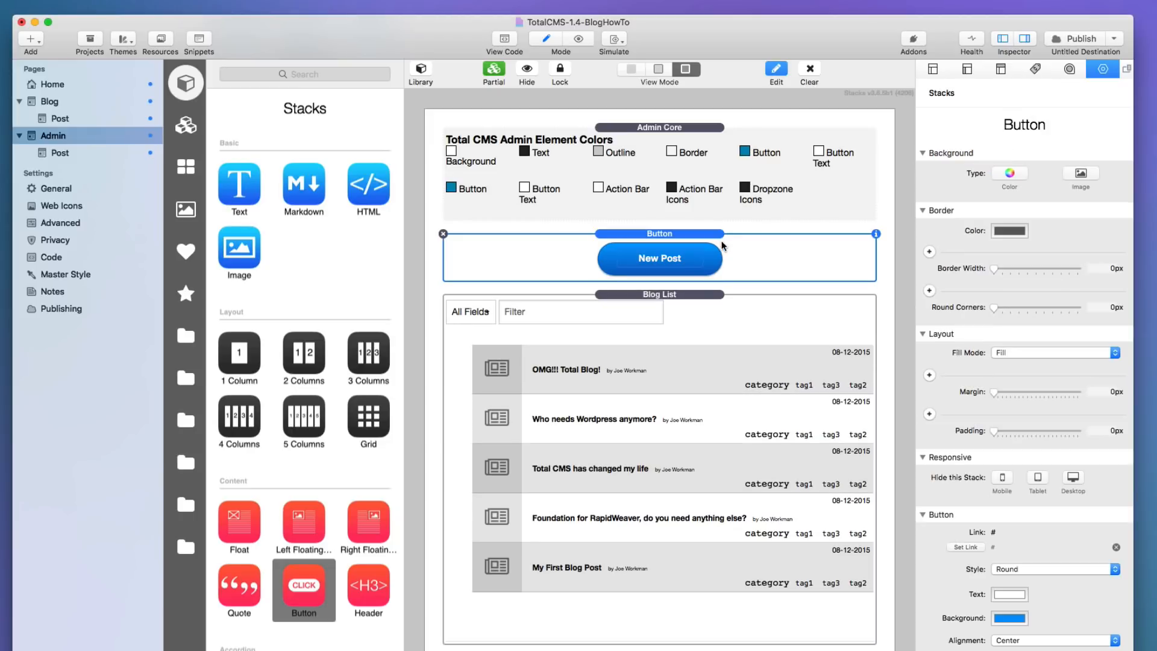
pyautogui.click(1016, 641)
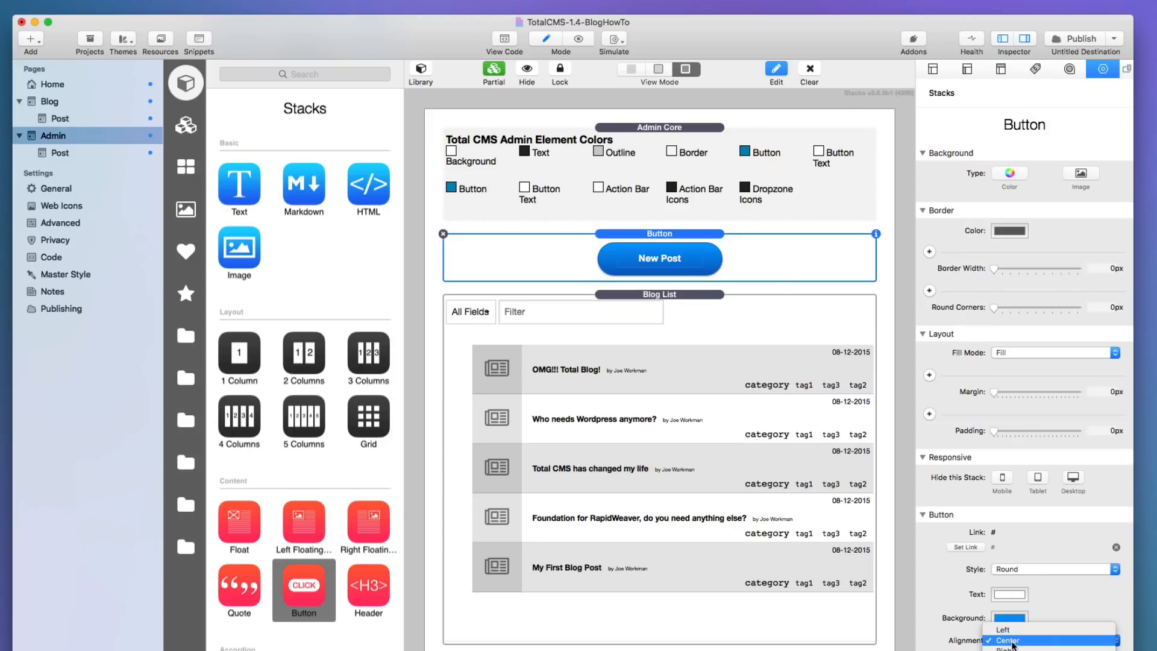
pyautogui.click(1004, 648)
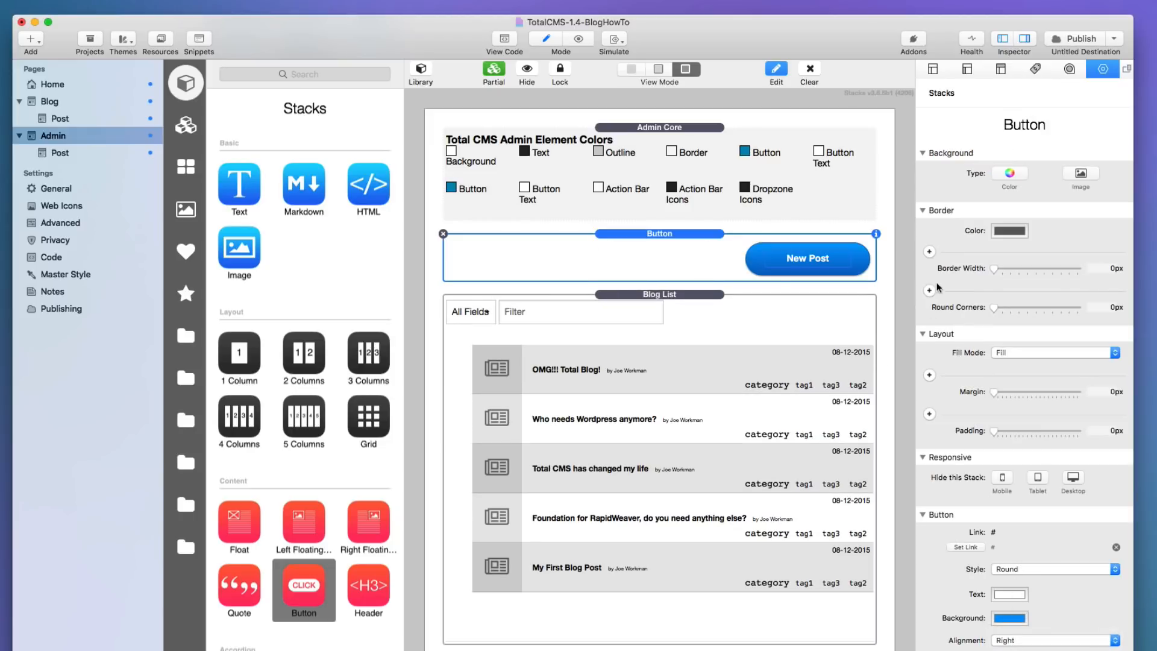
# Link the New Post button to the Admin > Post page.
pyautogui.click(966, 548)
pyautogui.click(470, 83)
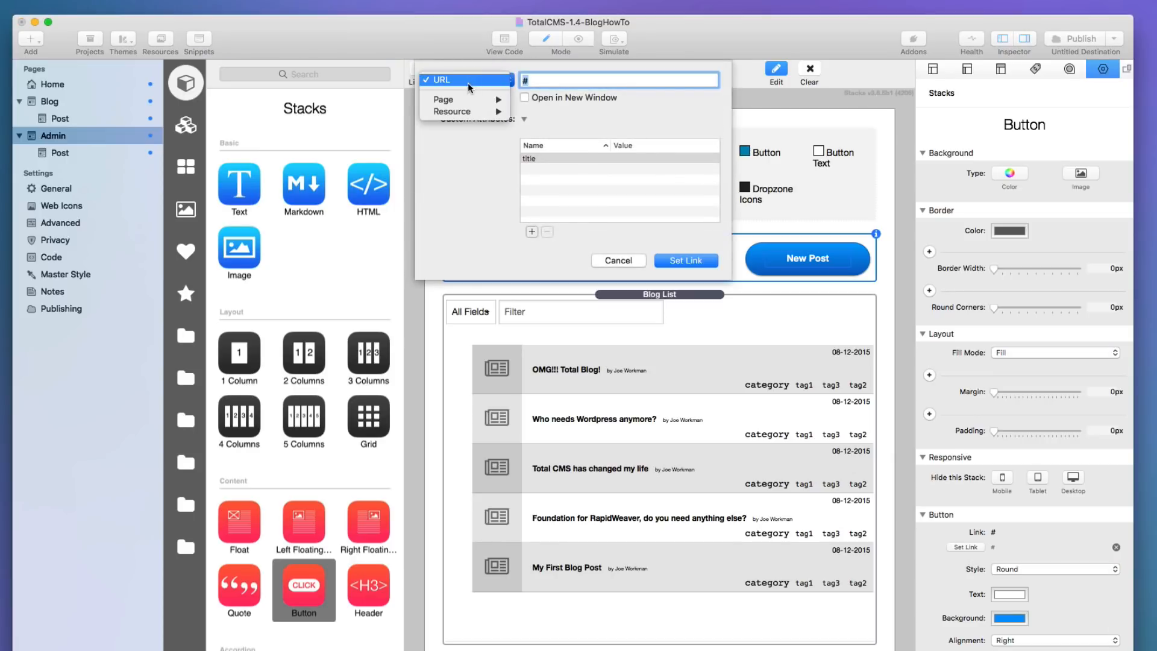
pyautogui.moveTo(464, 100)
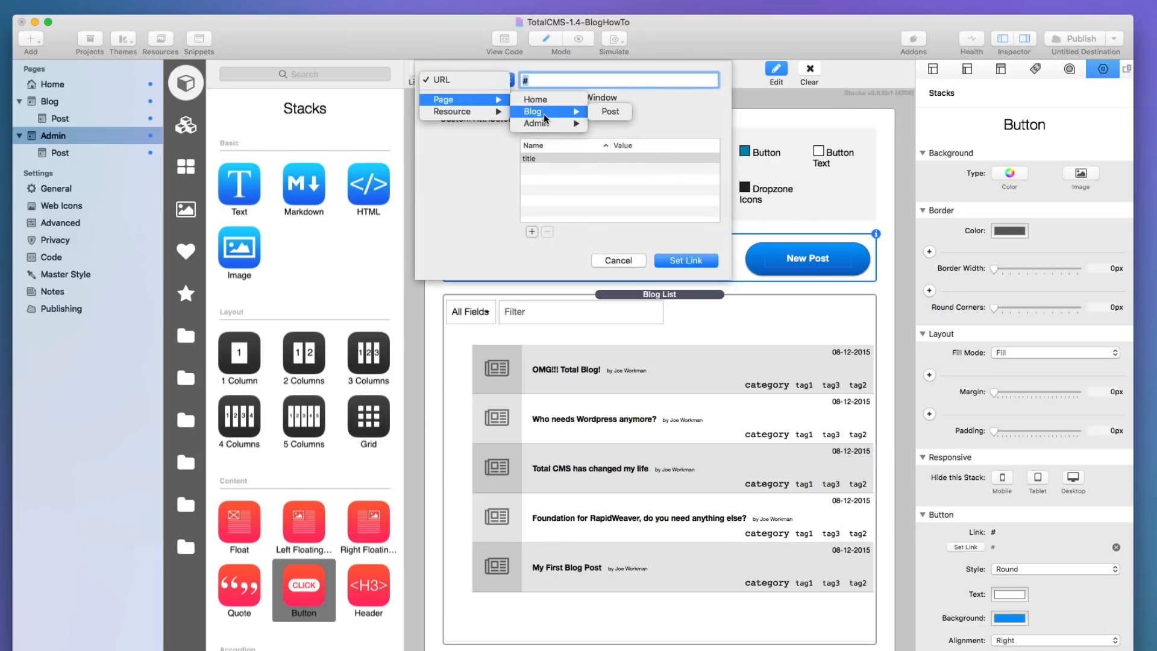
pyautogui.moveTo(546, 124)
pyautogui.click(611, 123)
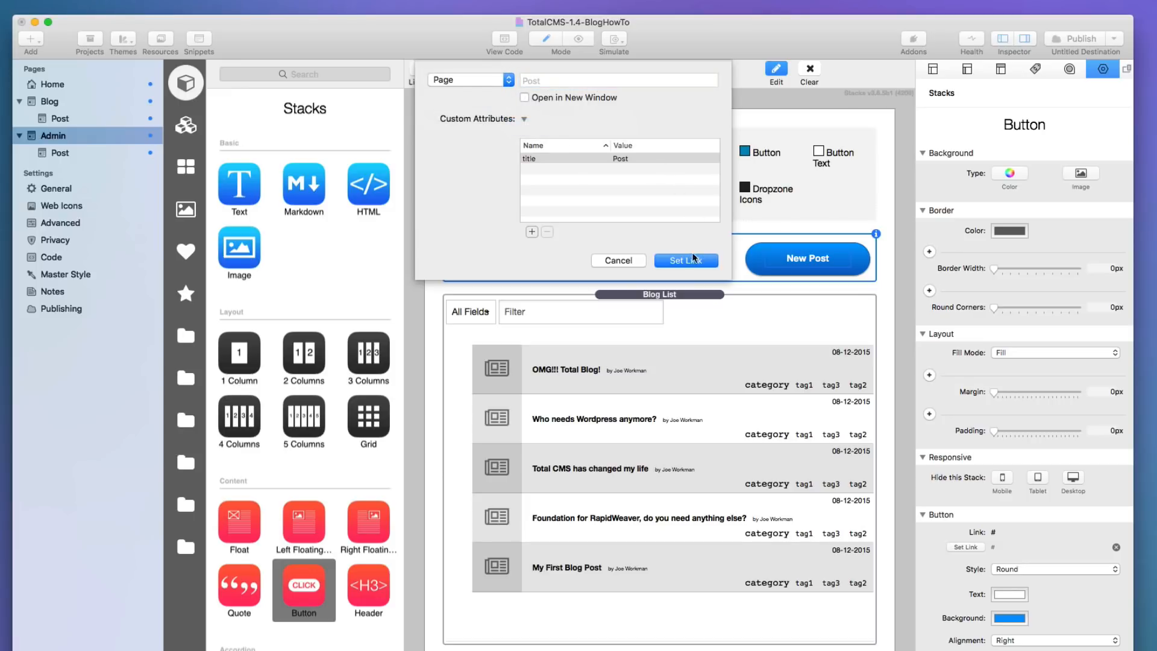
pyautogui.click(693, 260)
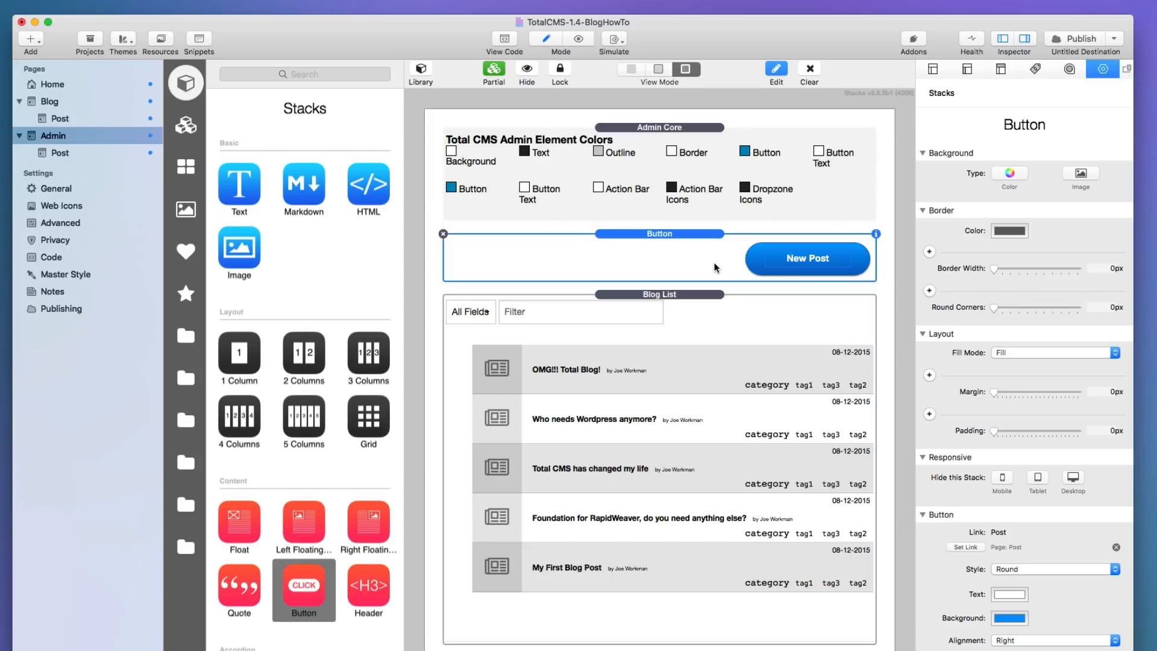
# Check the Blog List and New Post button settings, then preview the Admin page's 8-post list.
pyautogui.click(830, 386)
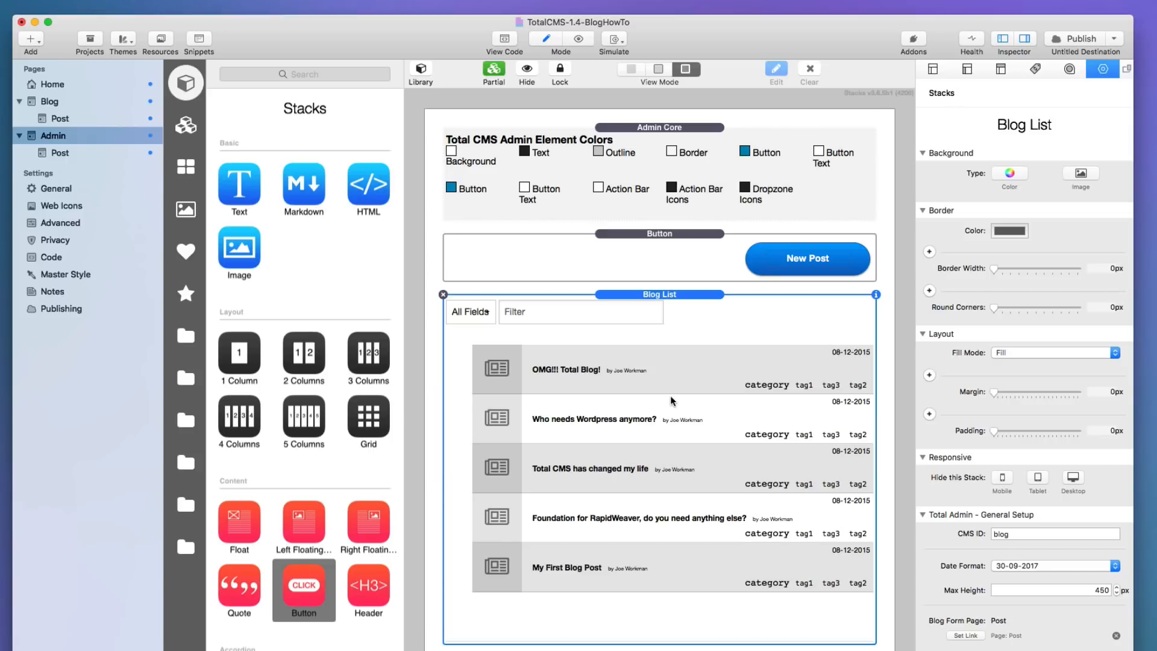
pyautogui.click(684, 266)
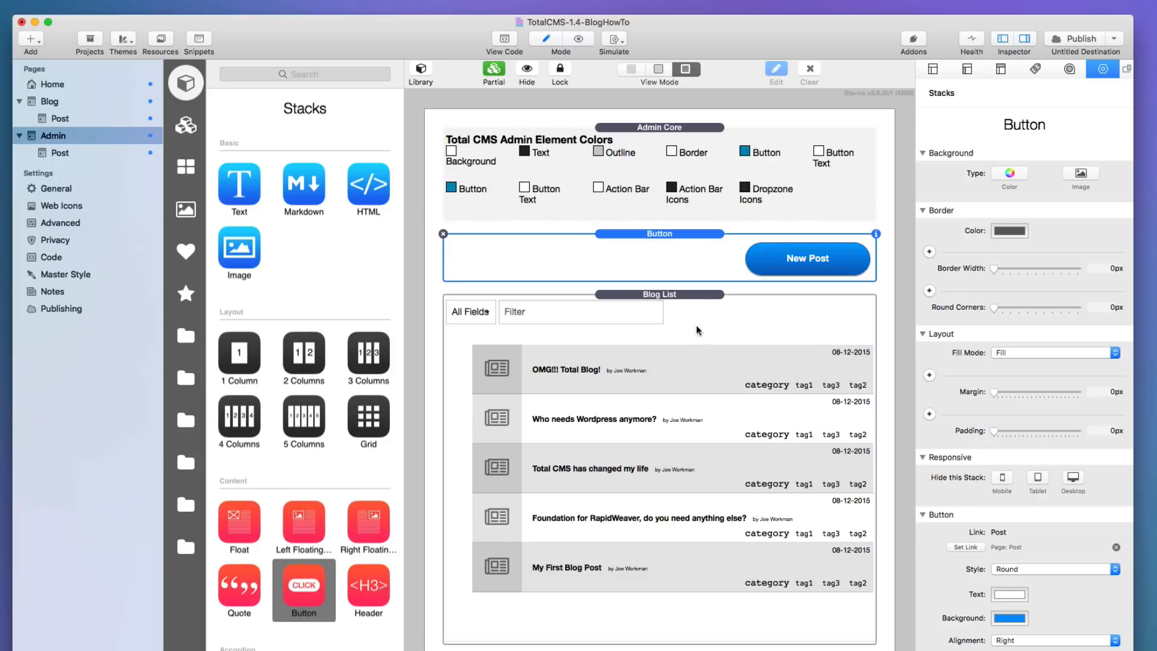
pyautogui.press('super+r')
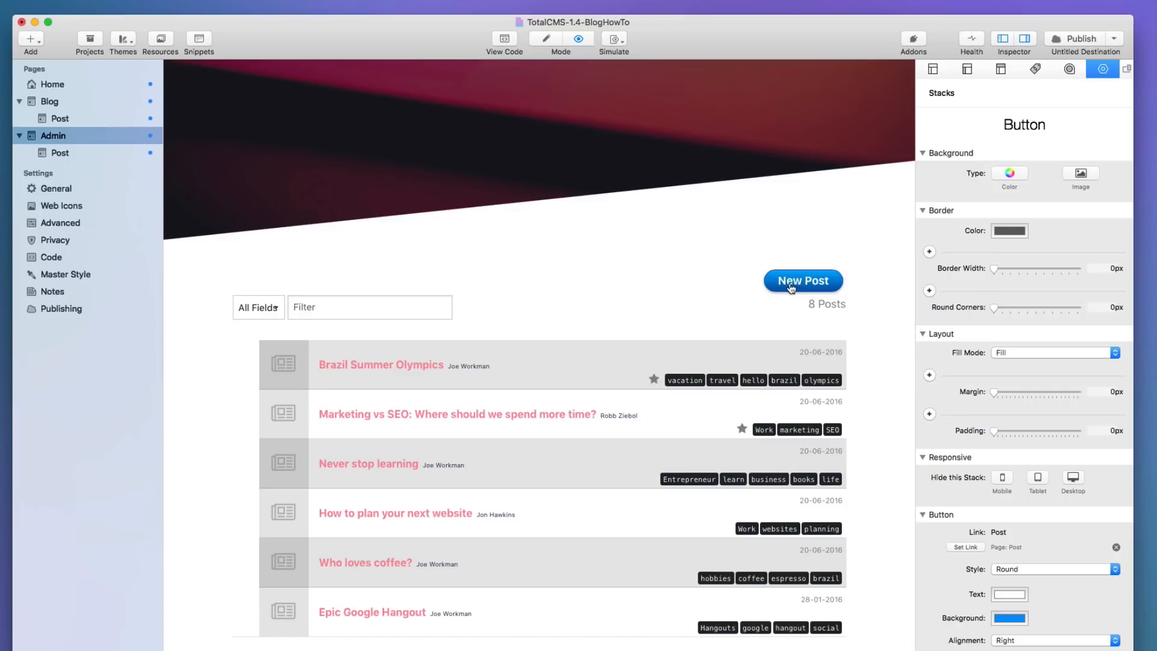
pyautogui.scroll(-3, 424, 552)
pyautogui.scroll(3, 424, 552)
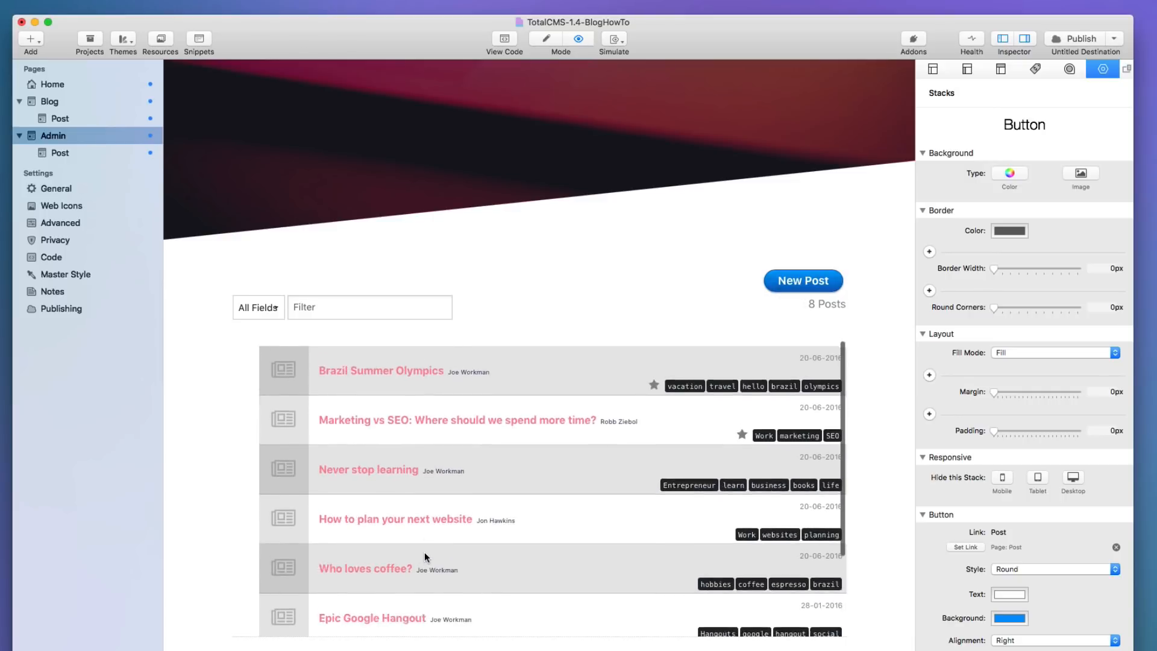
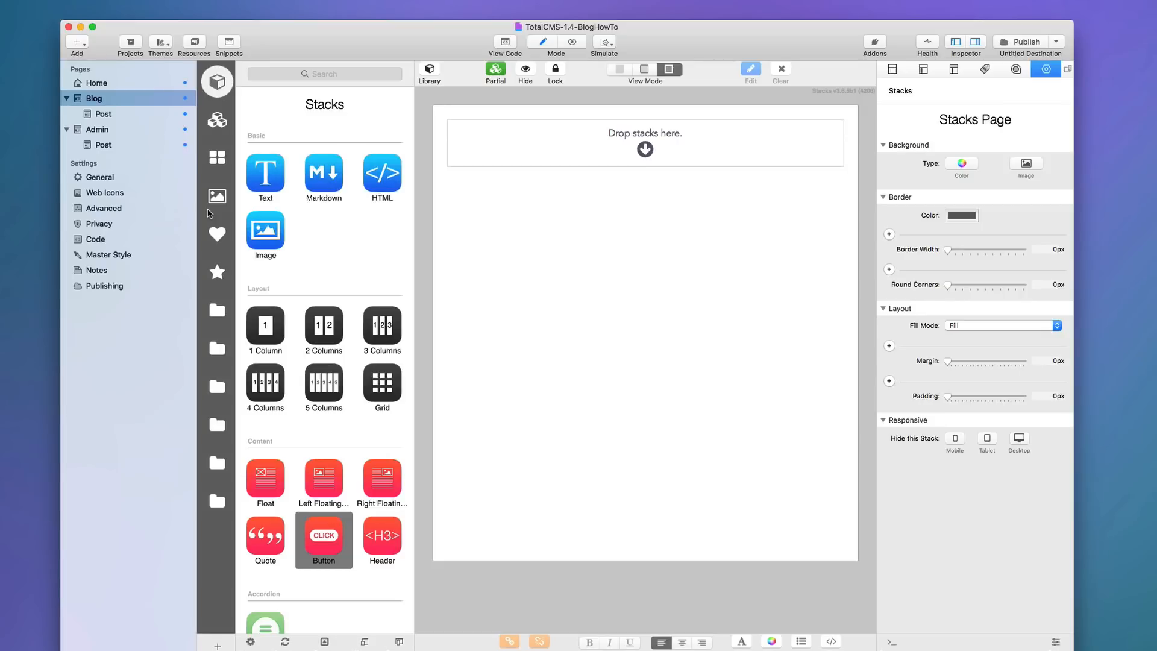
# Drag the CMS Core stack from the Total CMS library folder onto the empty Blog page.
pyautogui.click(217, 502)
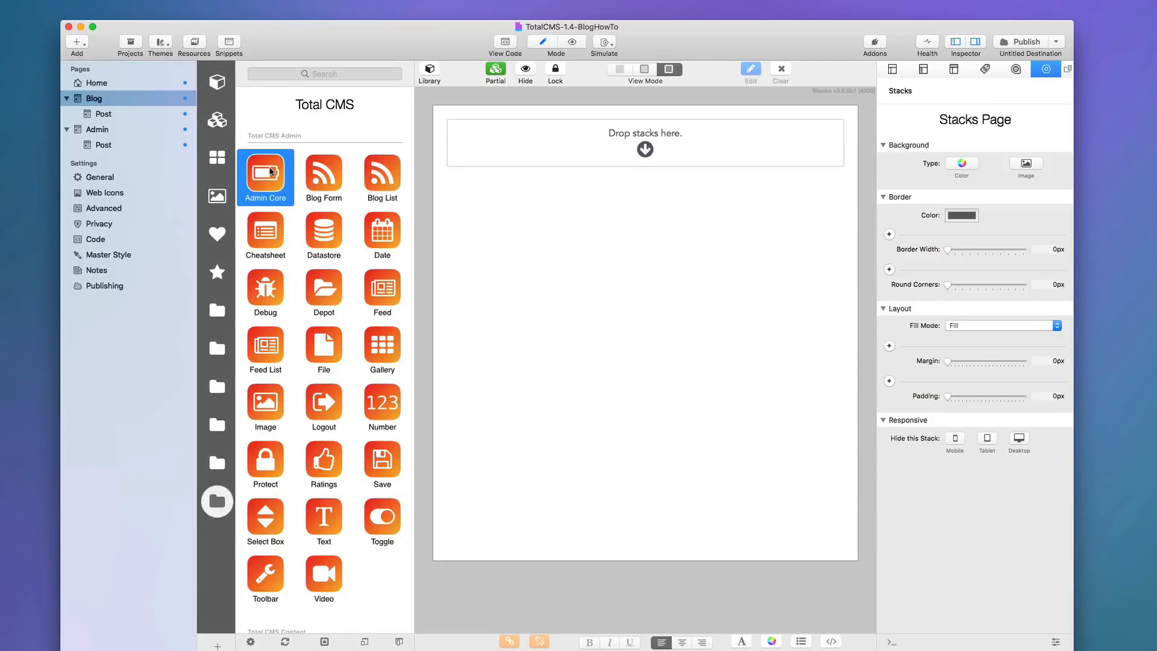
pyautogui.scroll(-10, 265, 229)
pyautogui.click(254, 291)
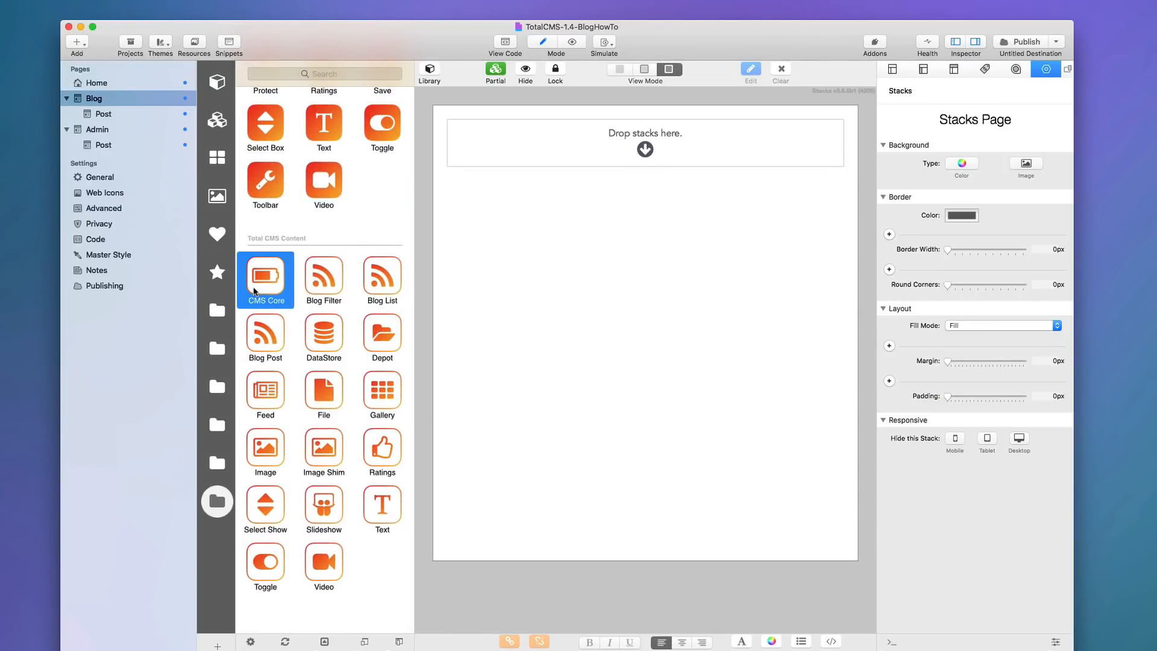
pyautogui.moveTo(254, 291); pyautogui.dragTo(565, 152)
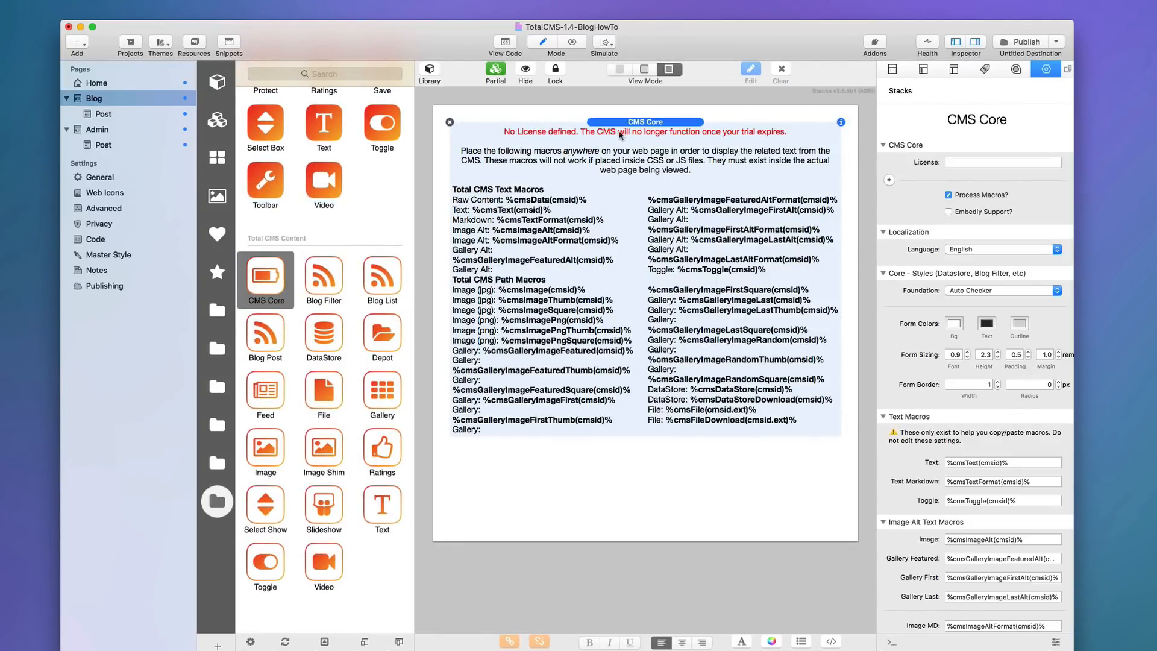
# Enter the CMS license key in the CMS Core inspector and hide the macro reference text.
pyautogui.click(985, 165)
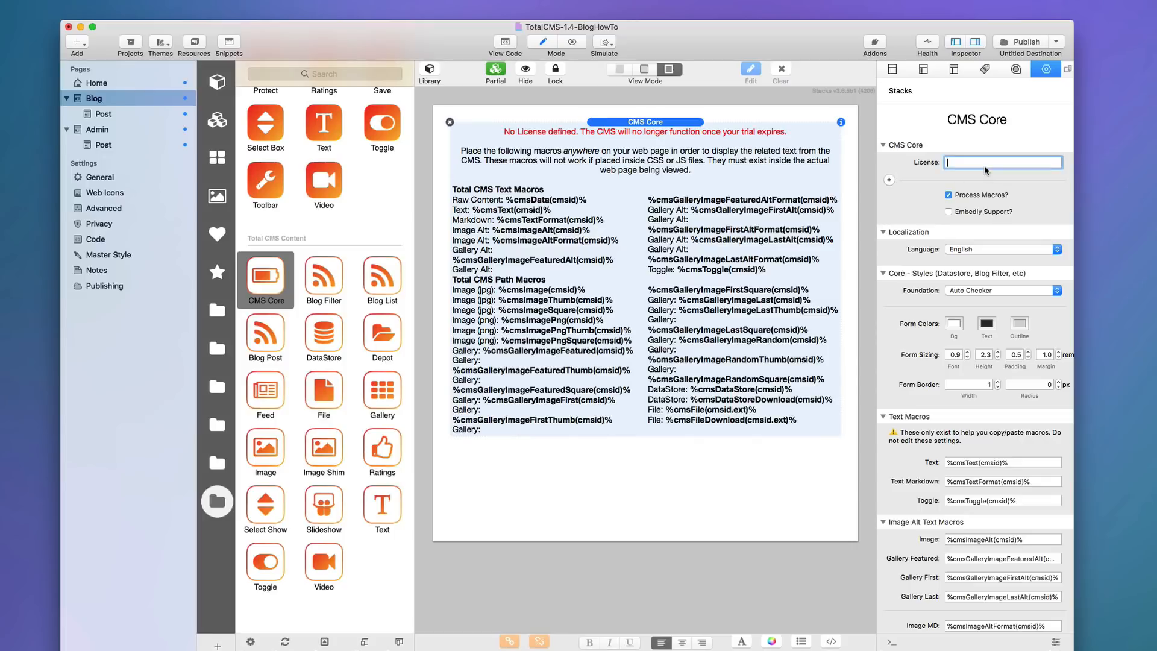
pyautogui.write(':cms')
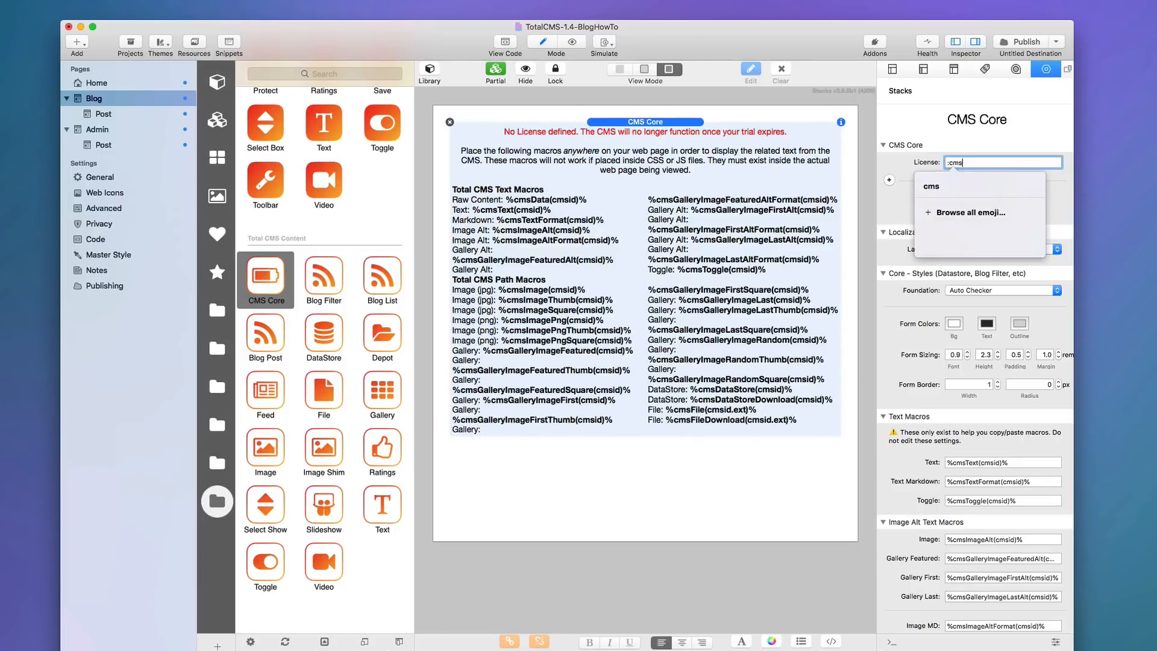
pyautogui.write('passport')
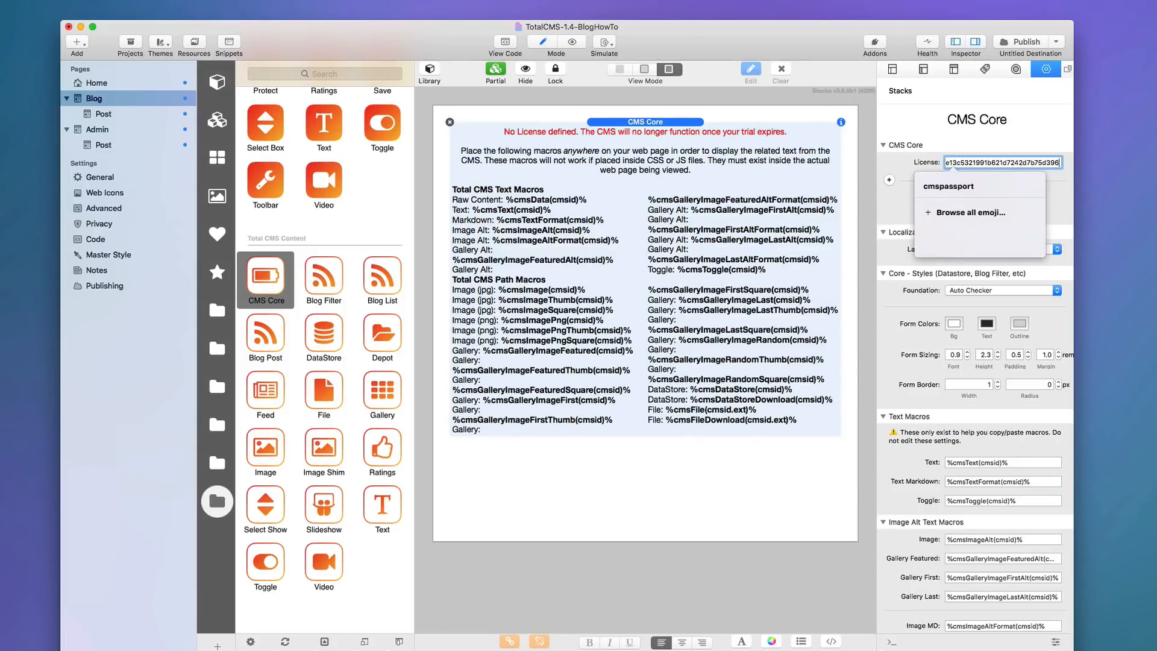
pyautogui.press('Tab')
pyautogui.click(686, 125)
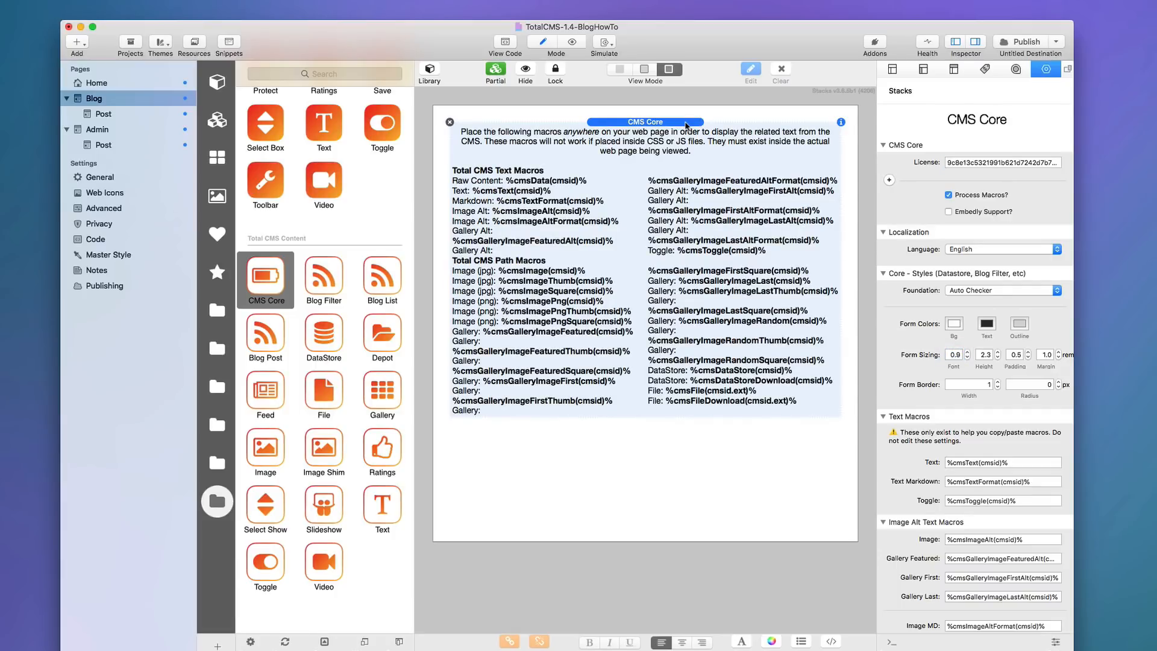
pyautogui.click(527, 71)
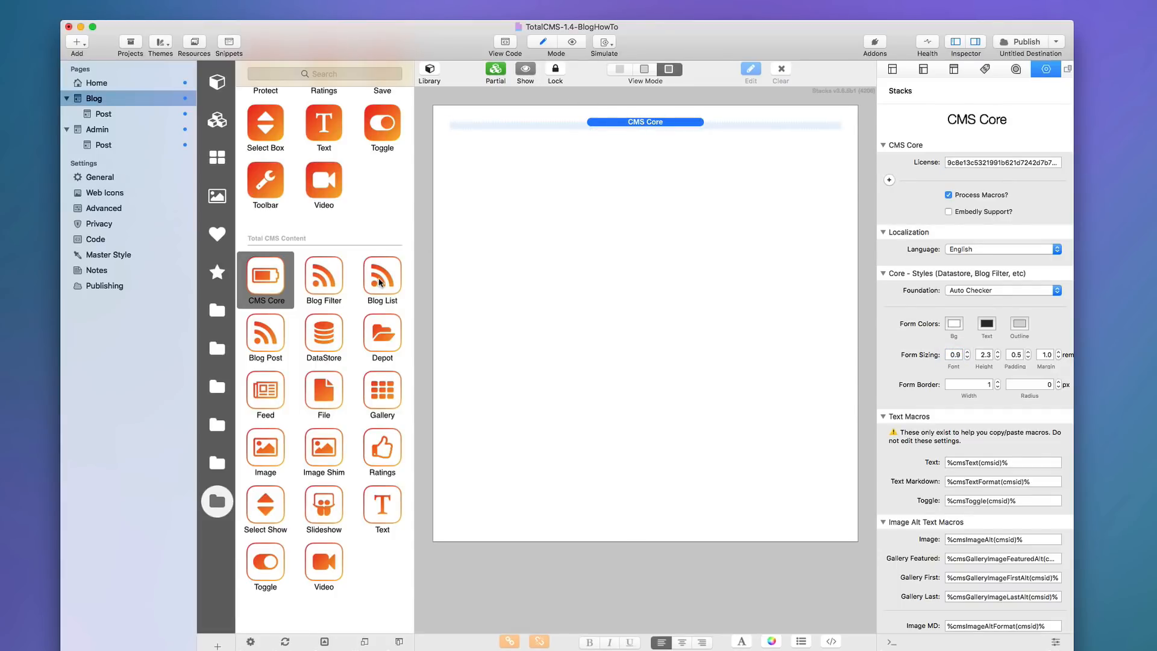
# Place a Blog List stack below CMS Core and change its CMS ID from totalcms to blog.
pyautogui.click(378, 282)
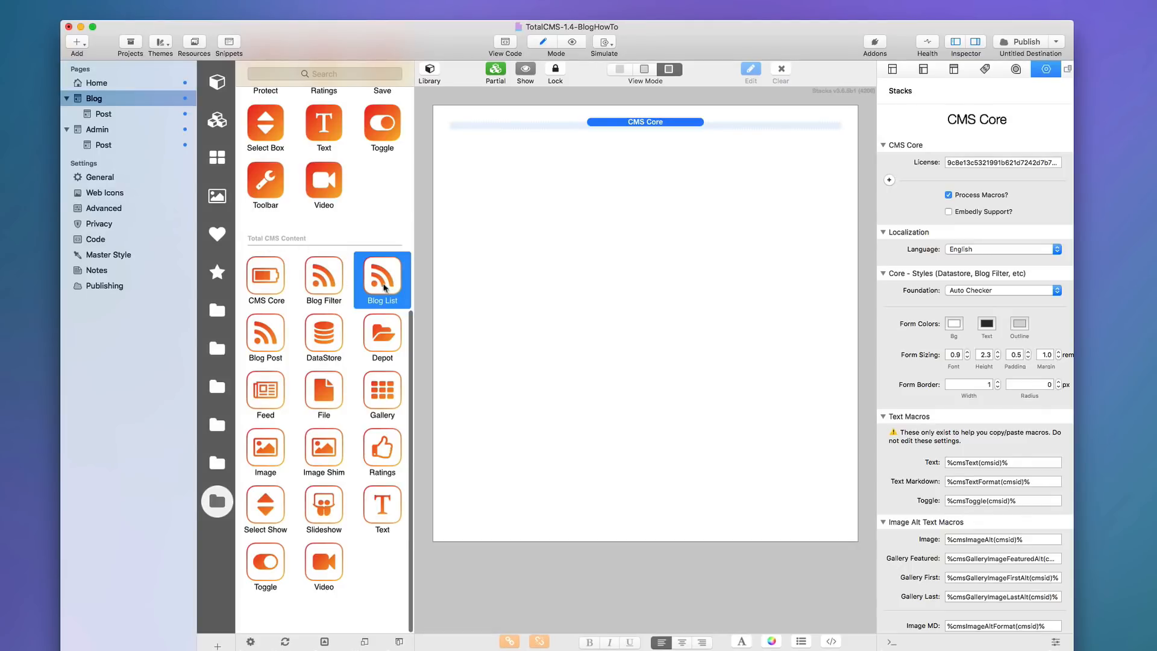
pyautogui.moveTo(387, 288); pyautogui.dragTo(618, 205)
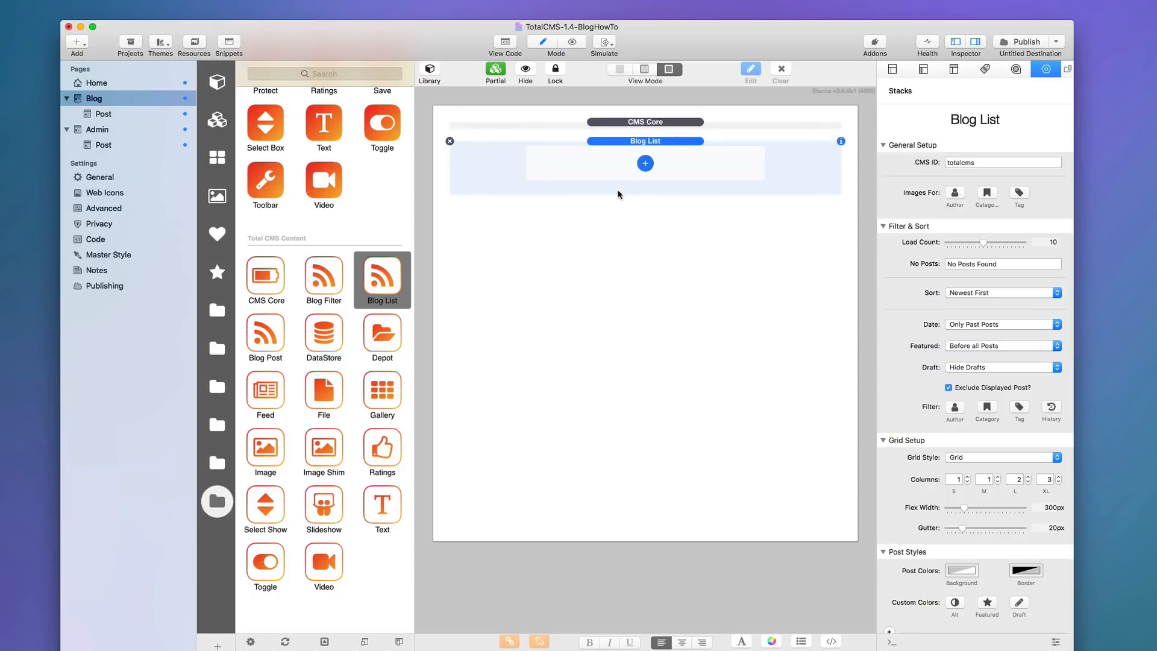
pyautogui.click(983, 162)
pyautogui.doubleClick(982, 162)
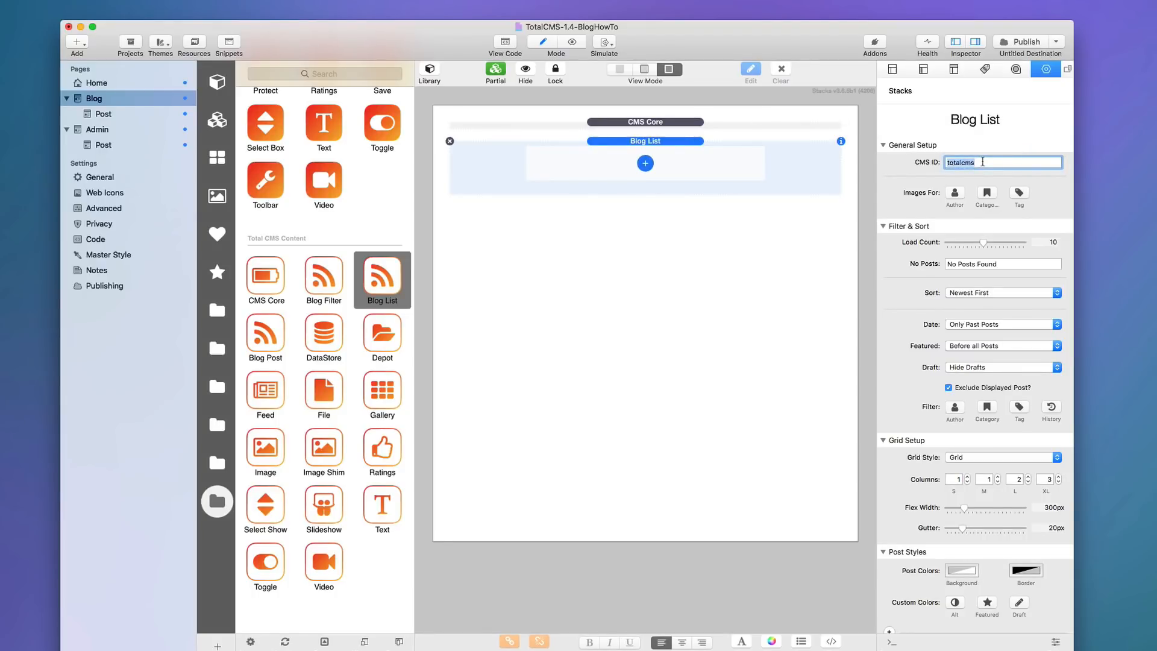
pyautogui.write('bl')
pyautogui.press('Tab')
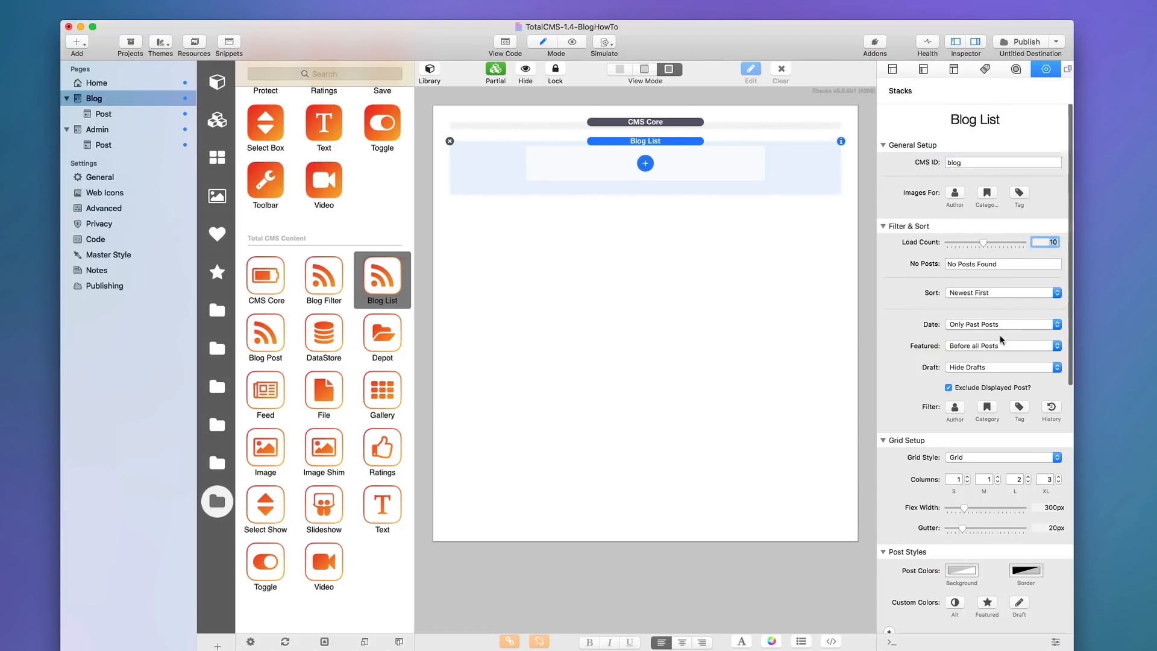
pyautogui.scroll(-10, 1000, 334)
pyautogui.scroll(10, 1000, 335)
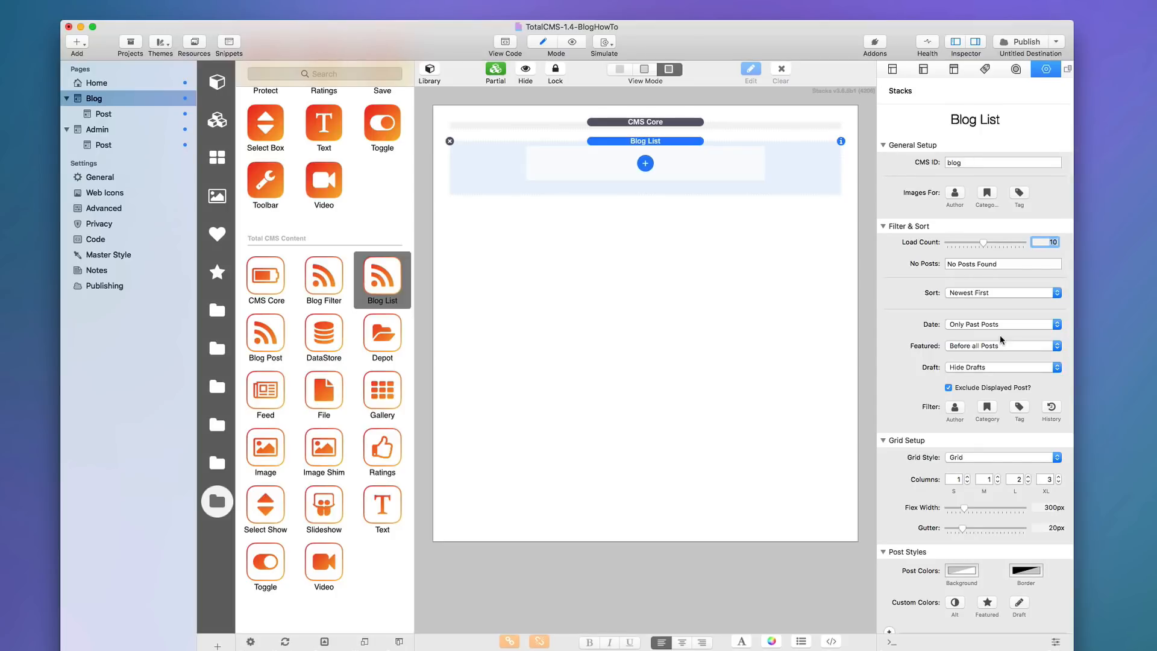
pyautogui.scroll(-10, 976, 312)
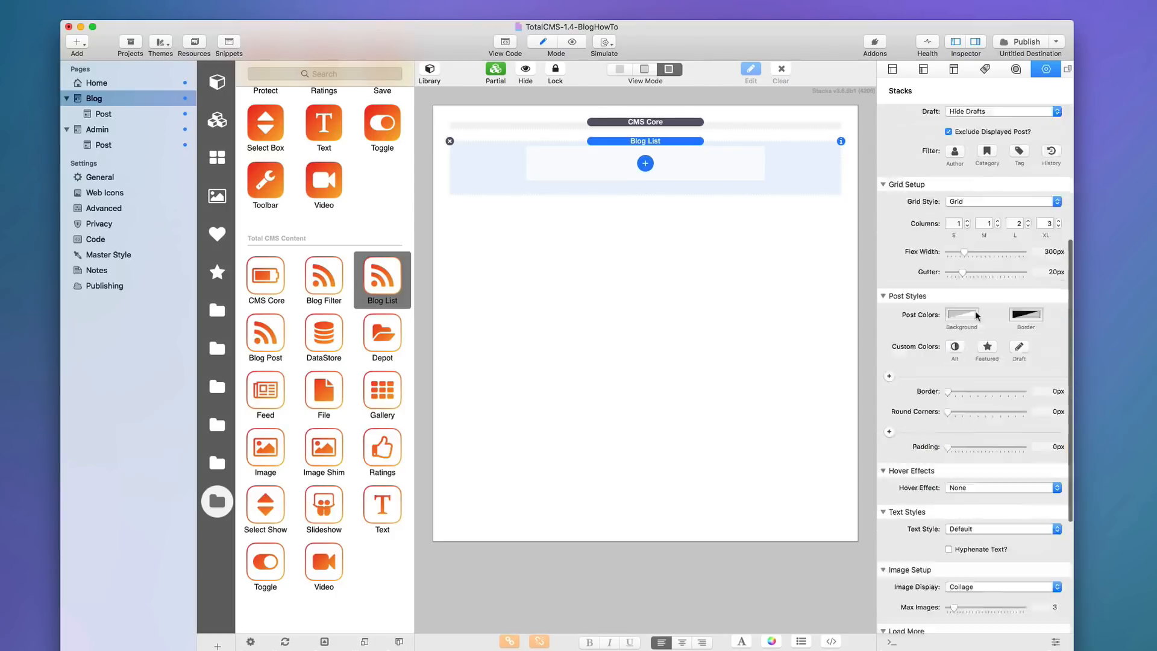
pyautogui.scroll(10, 976, 316)
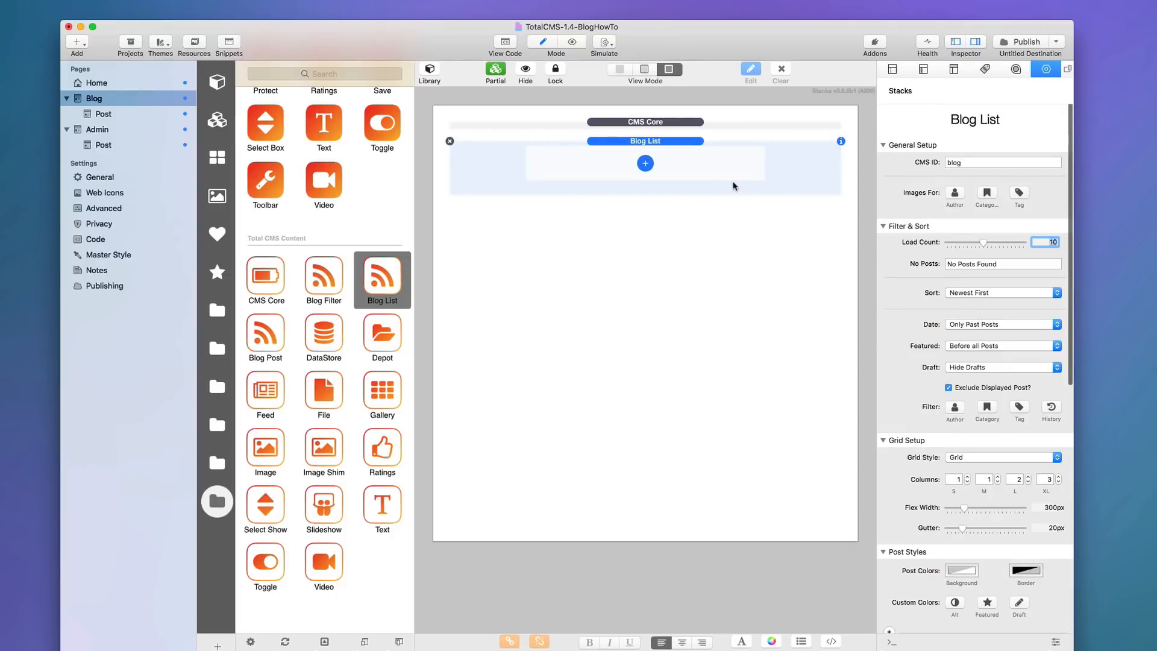
# Add the post Title and a Summary below it to the Blog List.
pyautogui.click(676, 156)
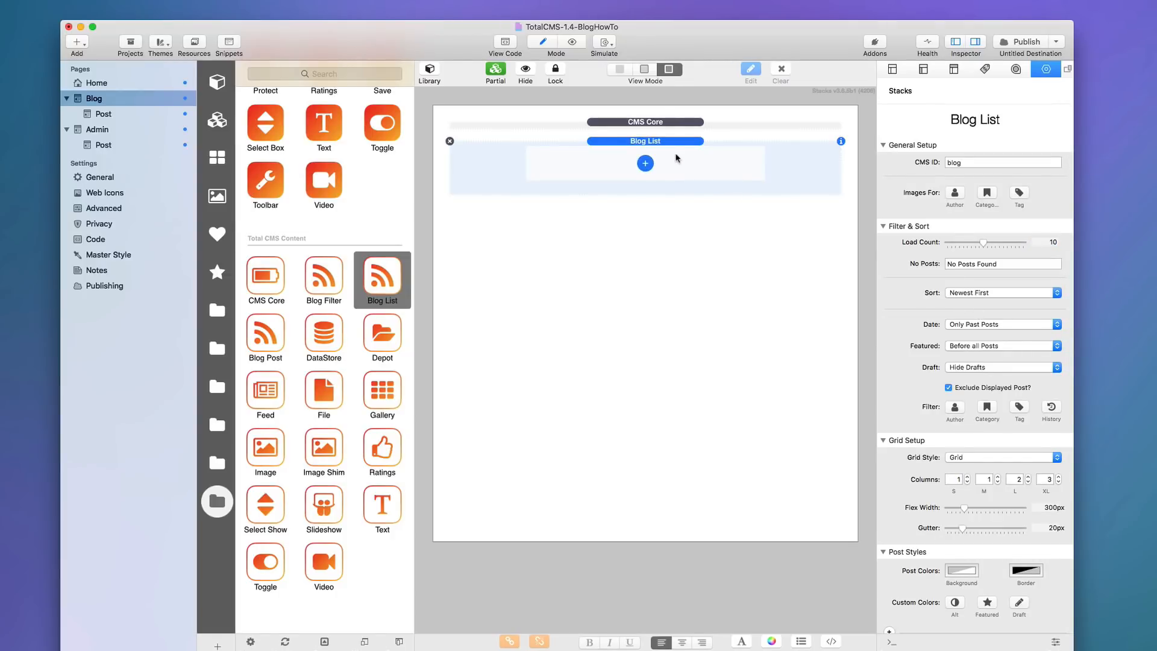
pyautogui.click(645, 164)
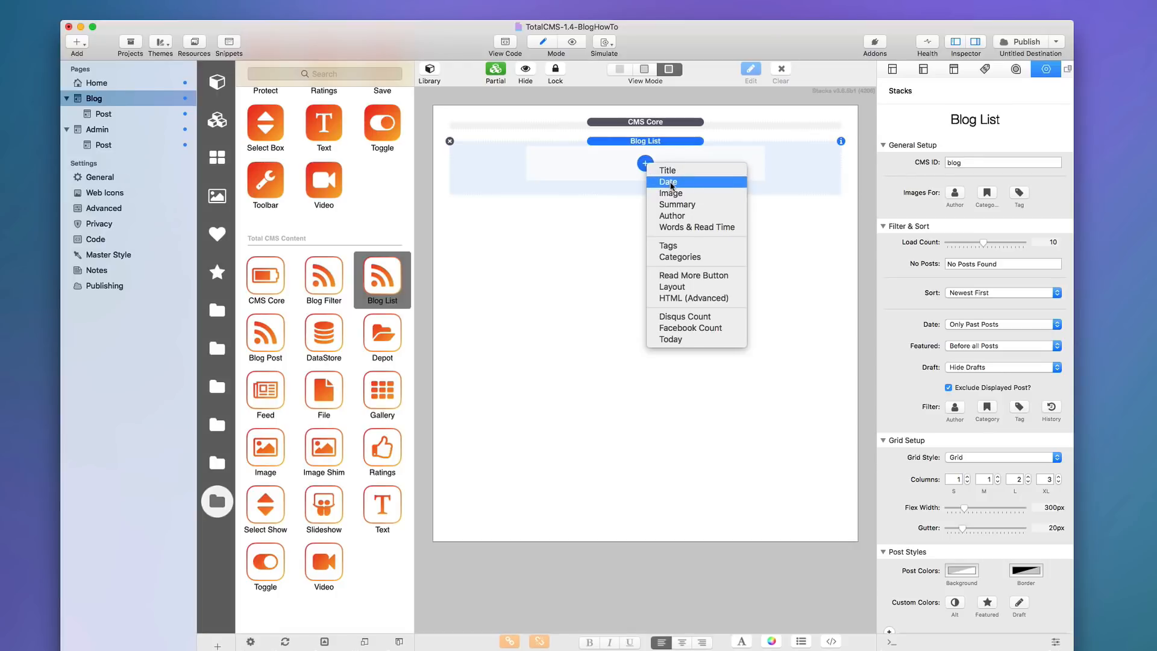
pyautogui.click(667, 171)
pyautogui.click(645, 194)
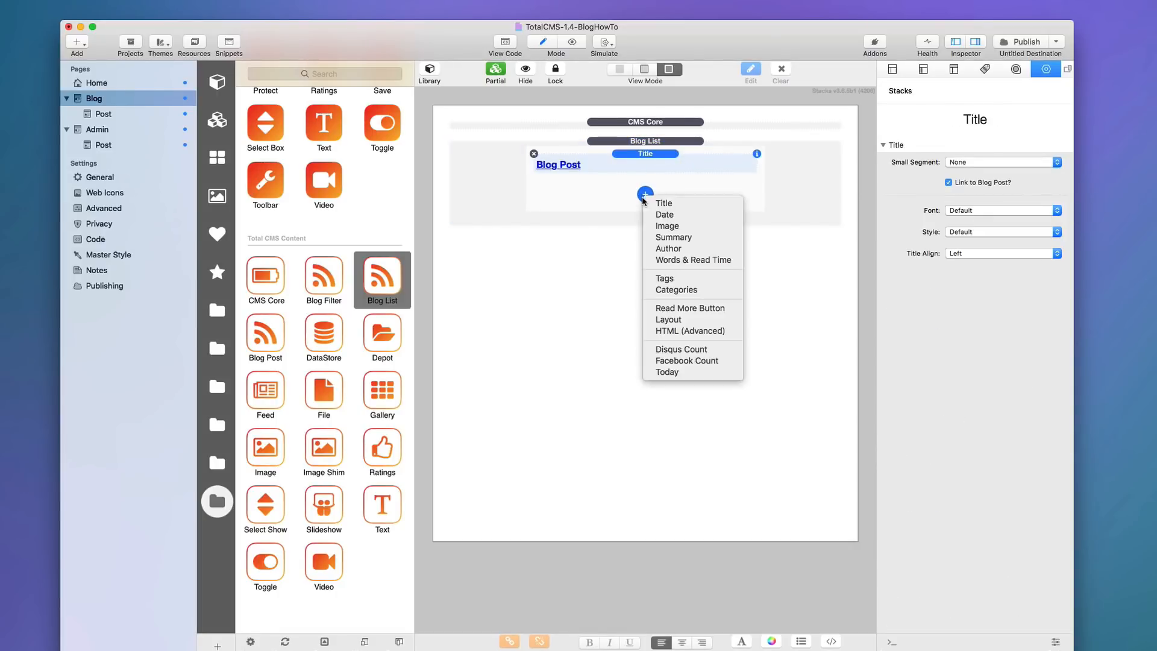
pyautogui.click(671, 238)
# Add a post Image, move it above the Title, and preview the Blog page.
pyautogui.click(645, 279)
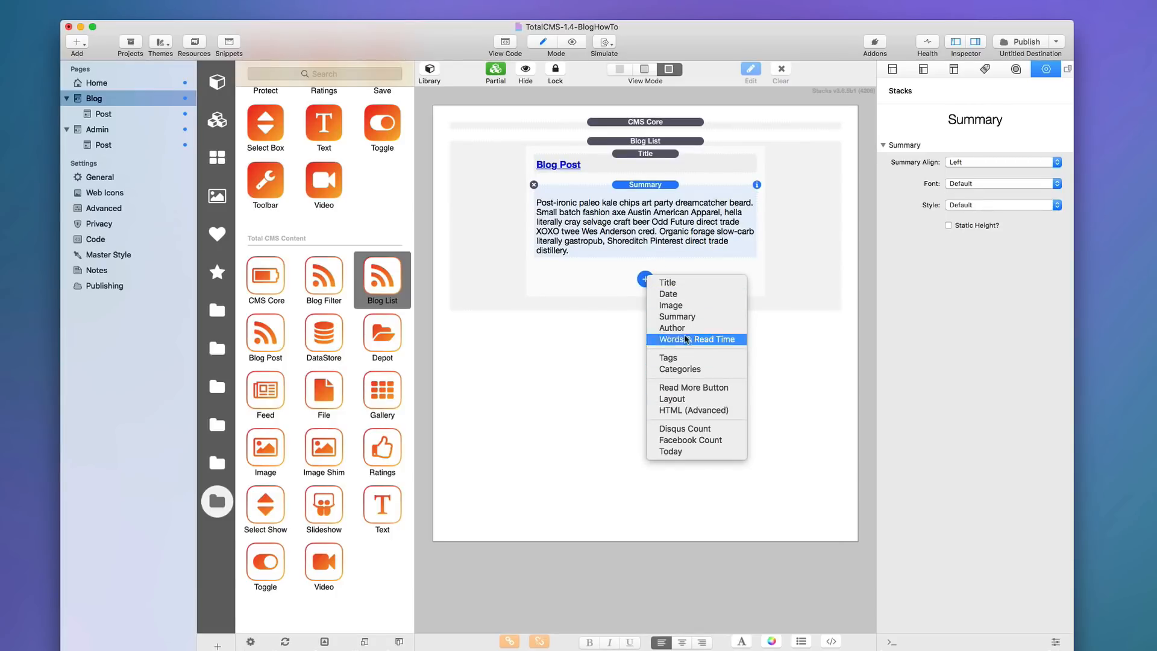
pyautogui.click(679, 303)
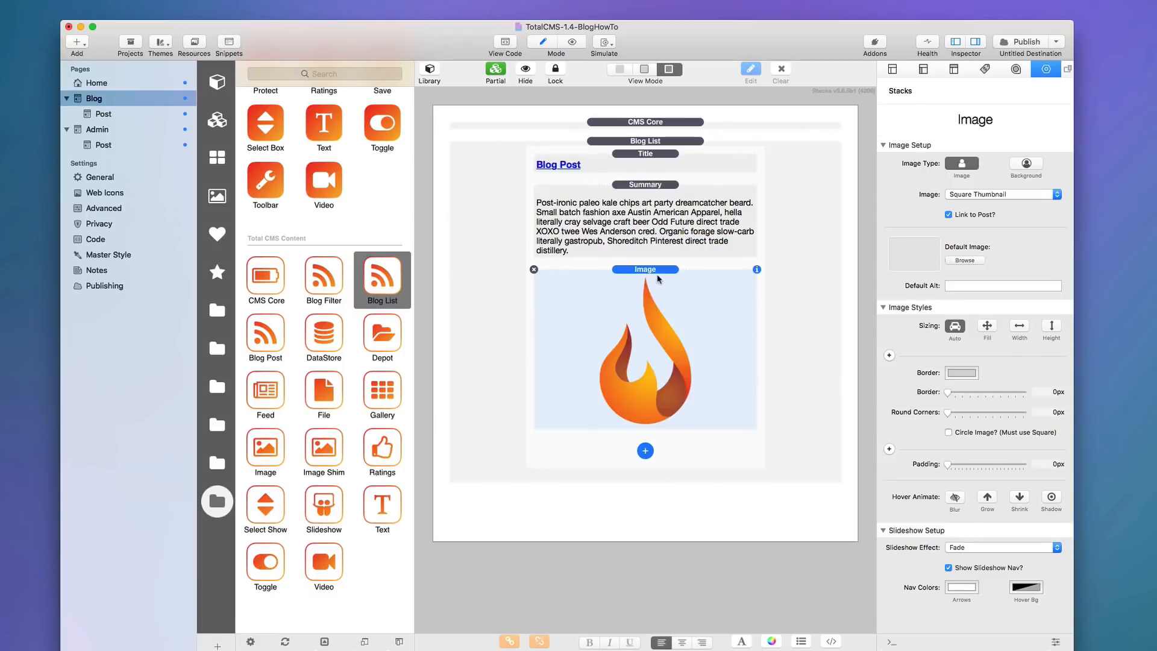
pyautogui.moveTo(659, 279); pyautogui.dragTo(665, 158)
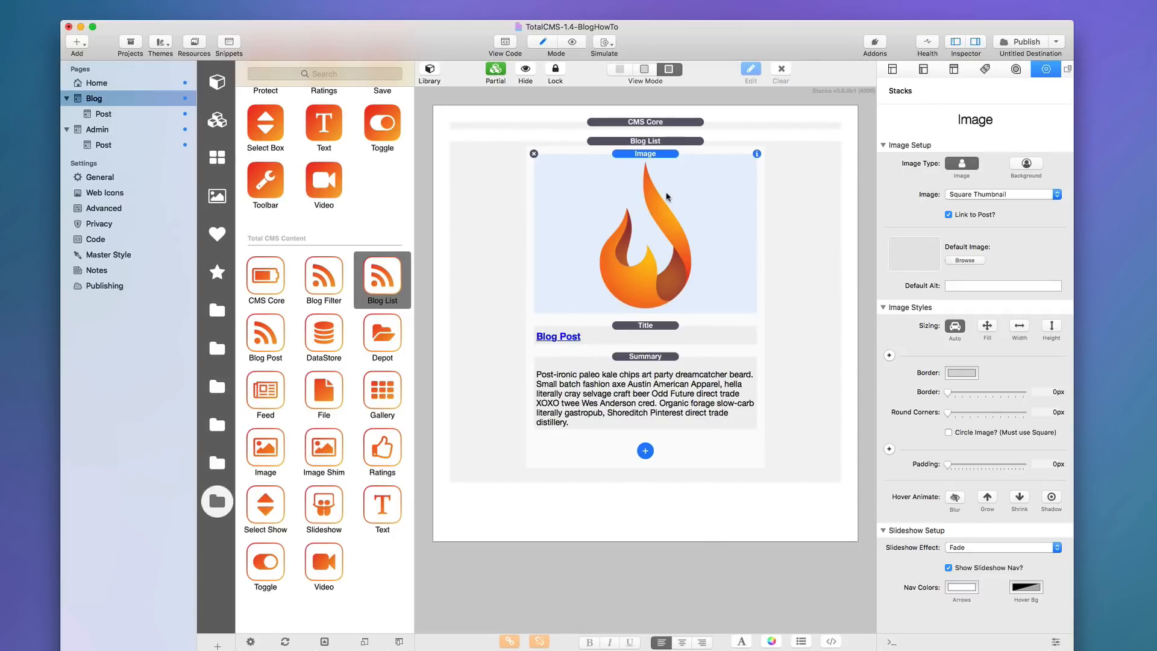
pyautogui.press('super+r')
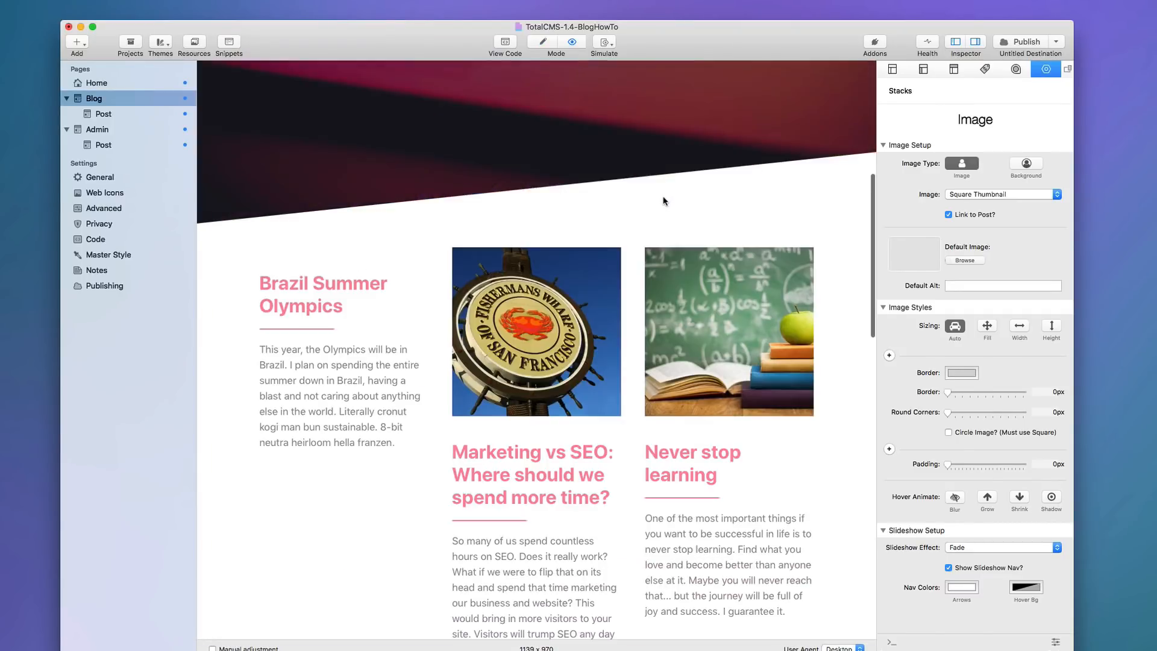
# Scroll through the three-column blog grid preview, then return to Edit mode.
pyautogui.scroll(-6, 664, 207)
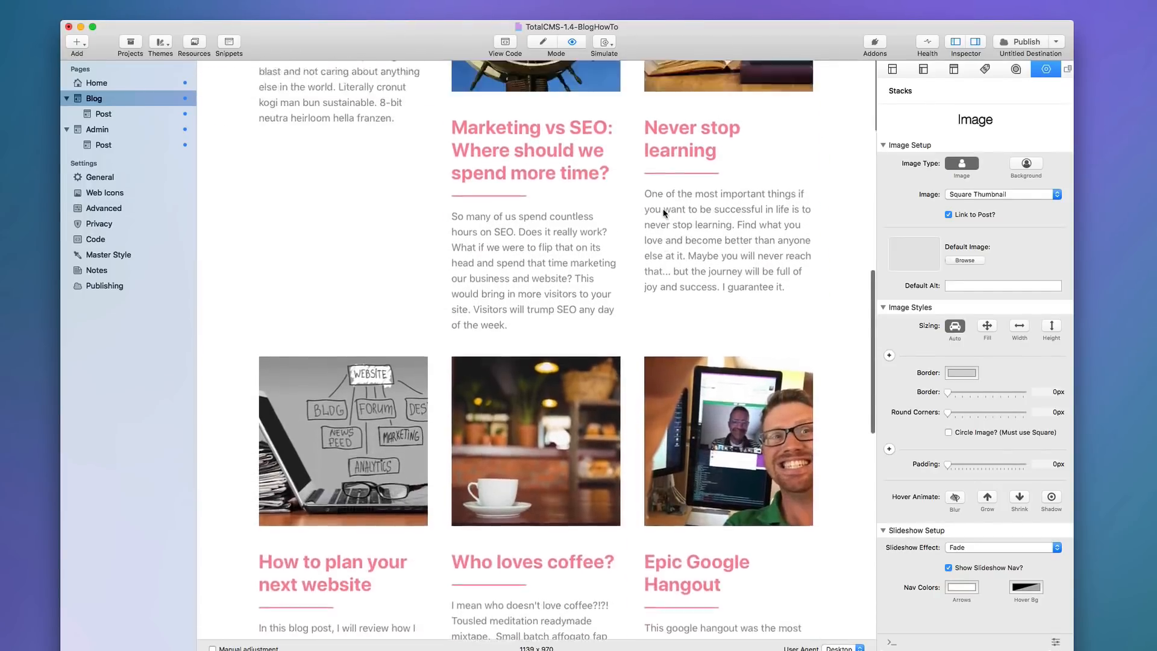
pyautogui.scroll(5, 663, 212)
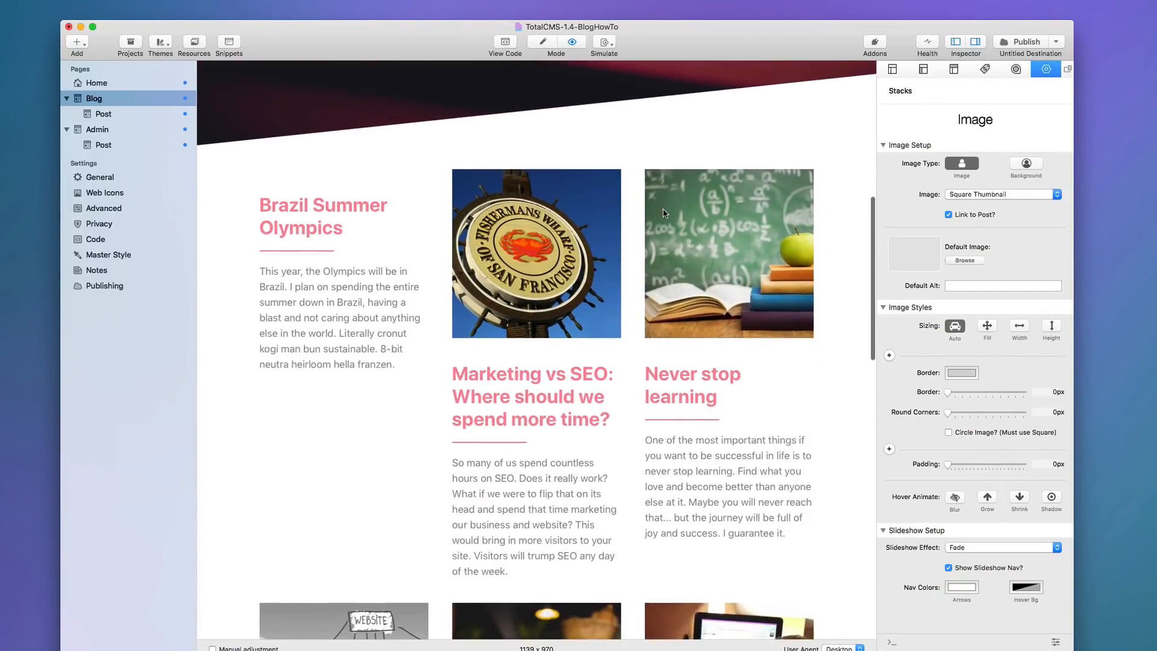
pyautogui.scroll(-2, 453, 274)
pyautogui.scroll(4, 450, 281)
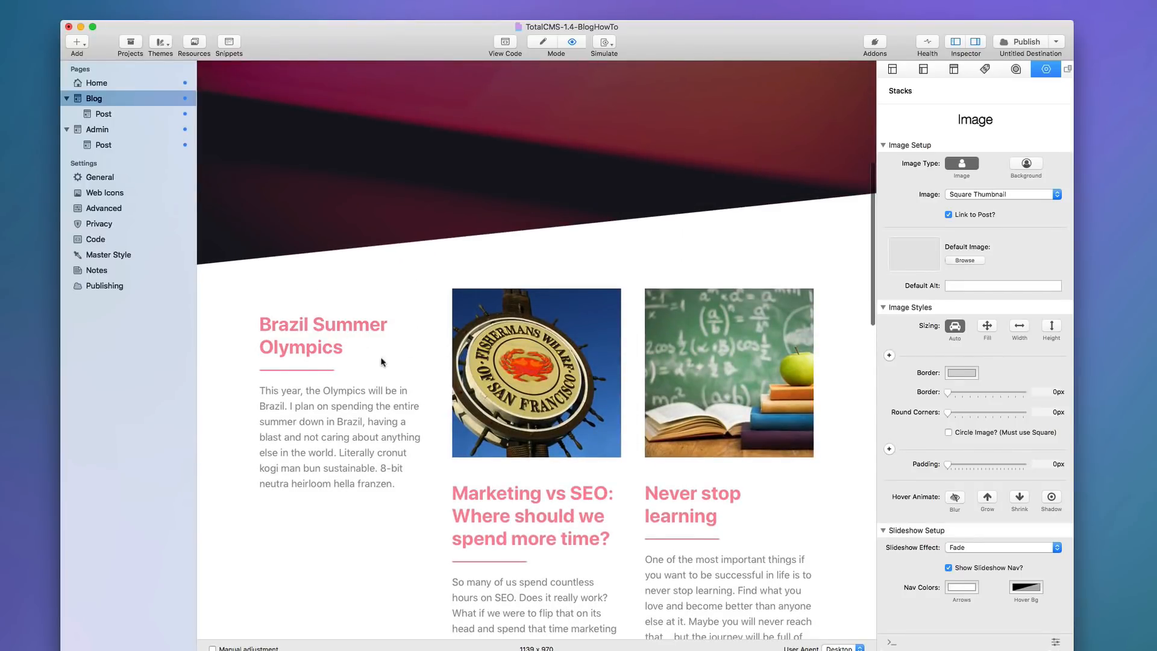
pyautogui.scroll(-14, 365, 377)
pyautogui.scroll(-5, 365, 375)
pyautogui.scroll(13, 365, 375)
pyautogui.scroll(3, 365, 377)
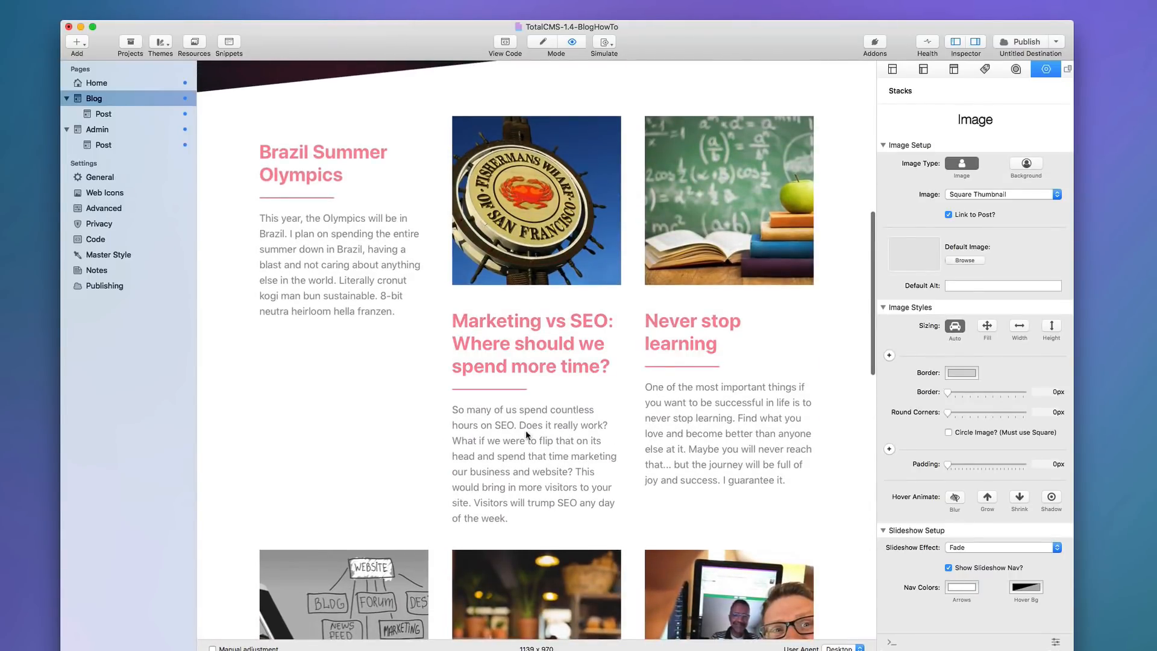
pyautogui.scroll(-7, 679, 319)
pyautogui.scroll(-6, 680, 319)
pyautogui.scroll(13, 679, 318)
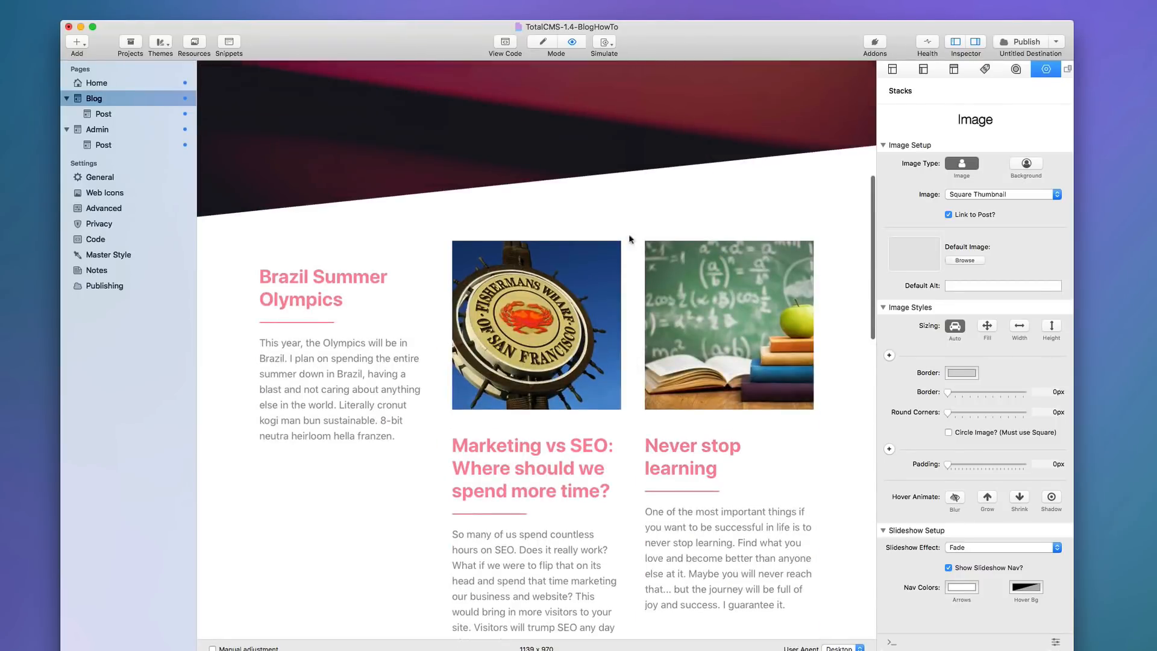
pyautogui.press('super+r')
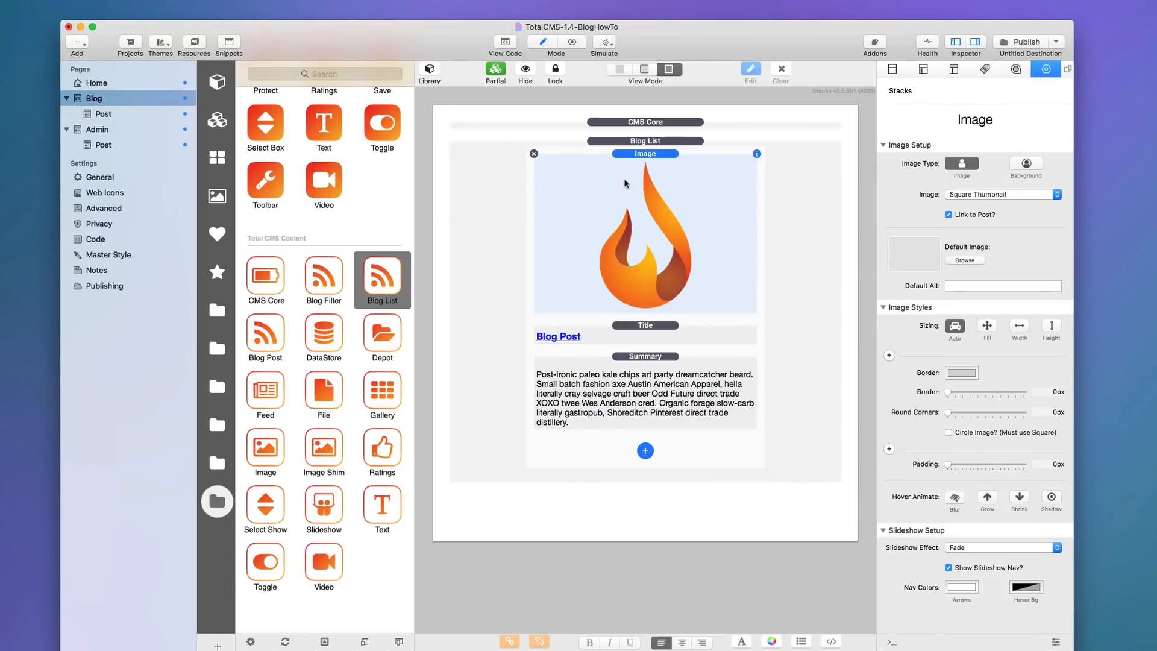
# Look over the Blog List settings and the Post page under Blog, then return to Blog.
pyautogui.click(648, 142)
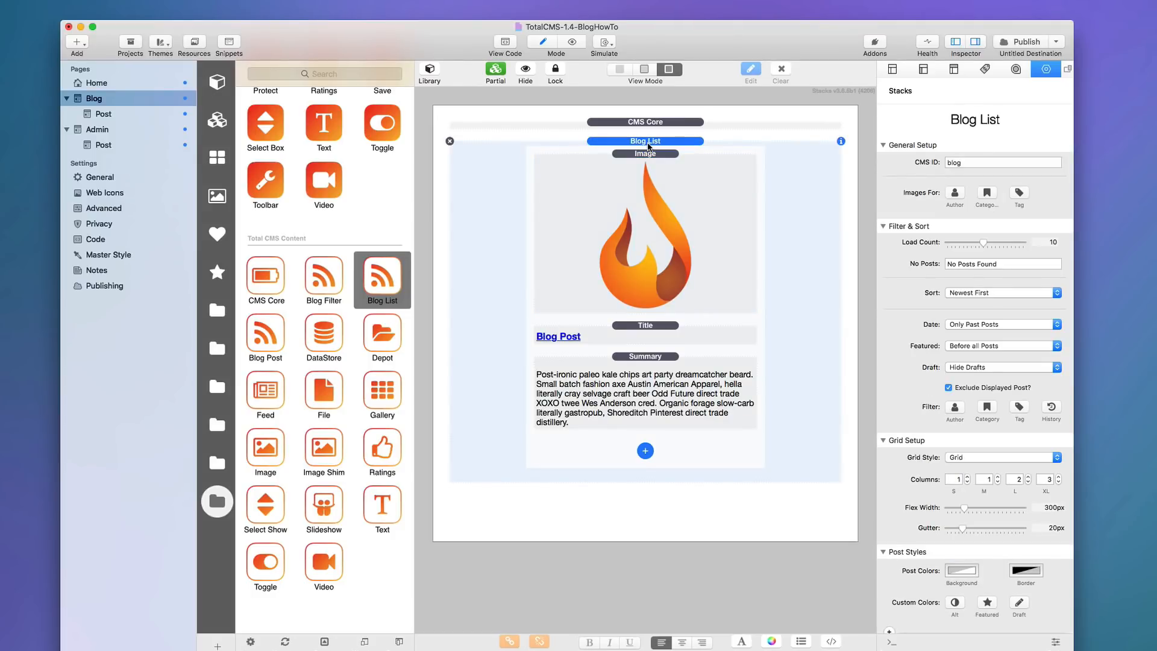
pyautogui.click(103, 114)
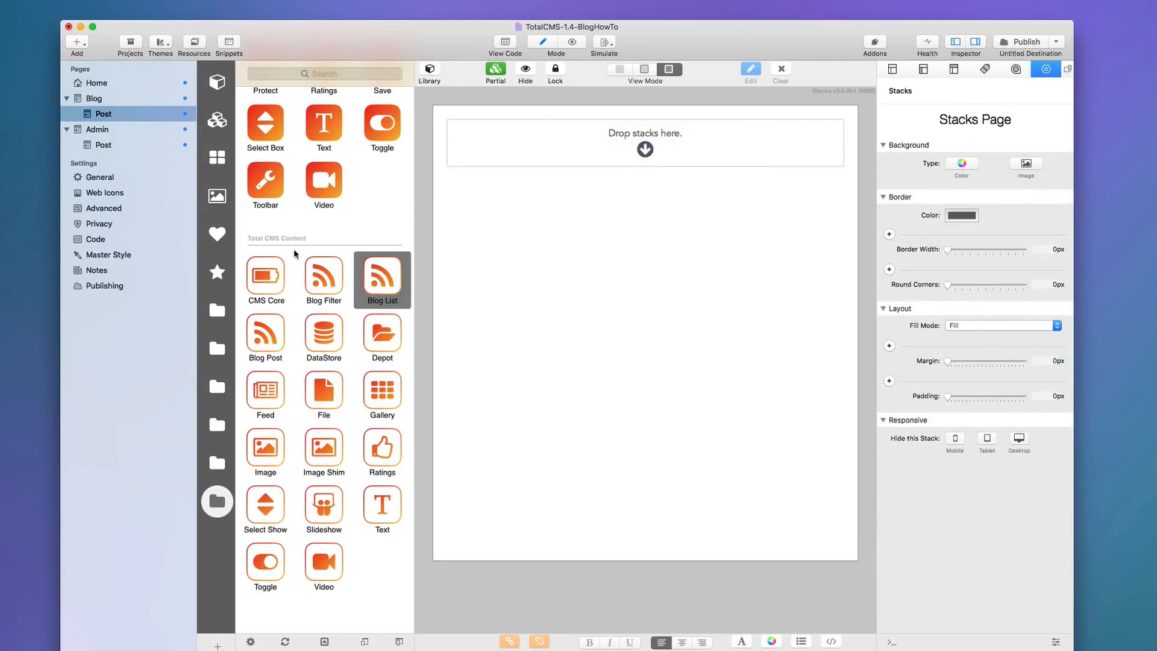
pyautogui.click(83, 100)
# Paste a copy of the Blog page's CMS Core stack onto the Post page.
pyautogui.click(663, 123)
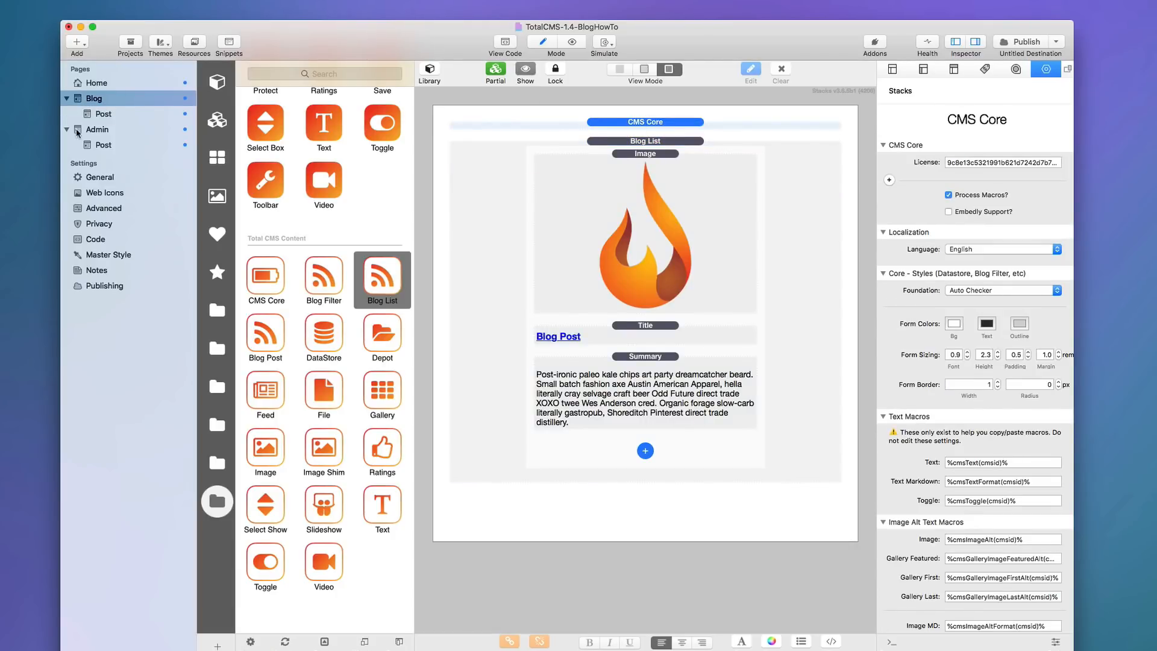
pyautogui.click(94, 112)
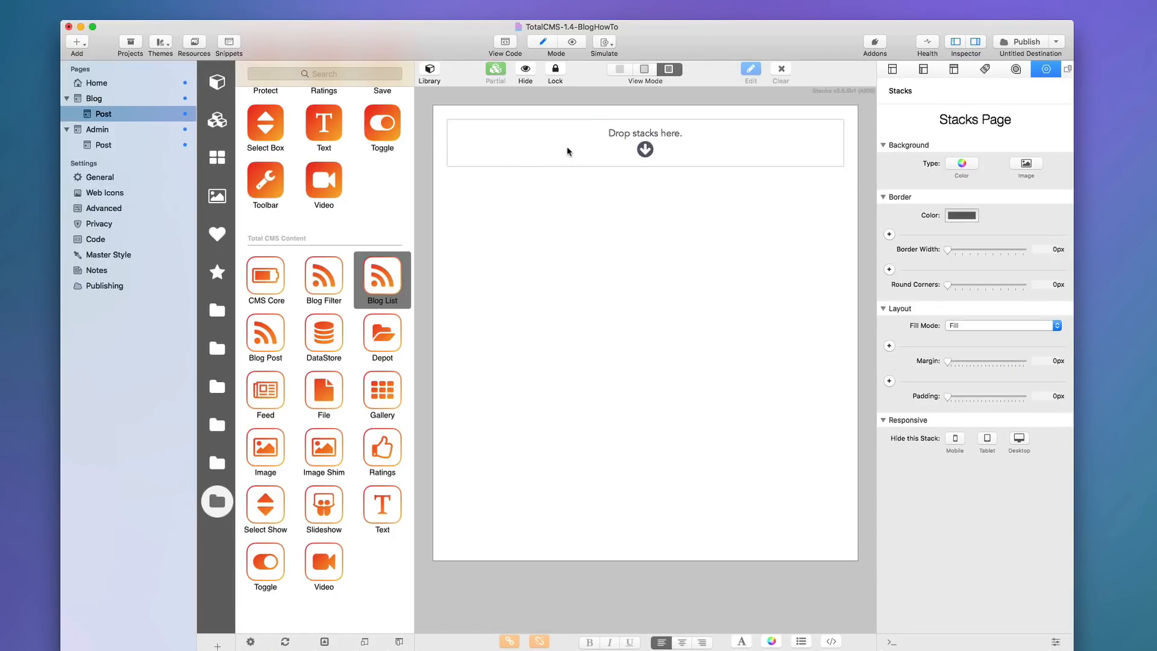
pyautogui.press('super+v')
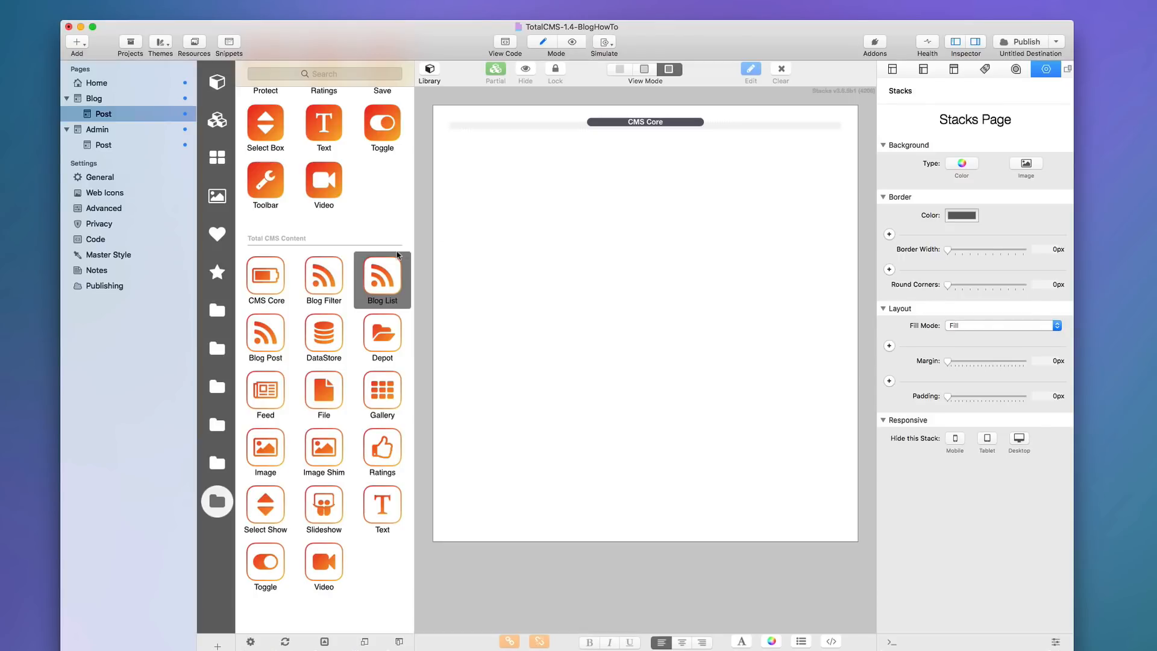
pyautogui.click(263, 342)
# Add a Blog Post stack below CMS Core with a Post Gallery under its Title.
pyautogui.moveTo(263, 344); pyautogui.dragTo(600, 216)
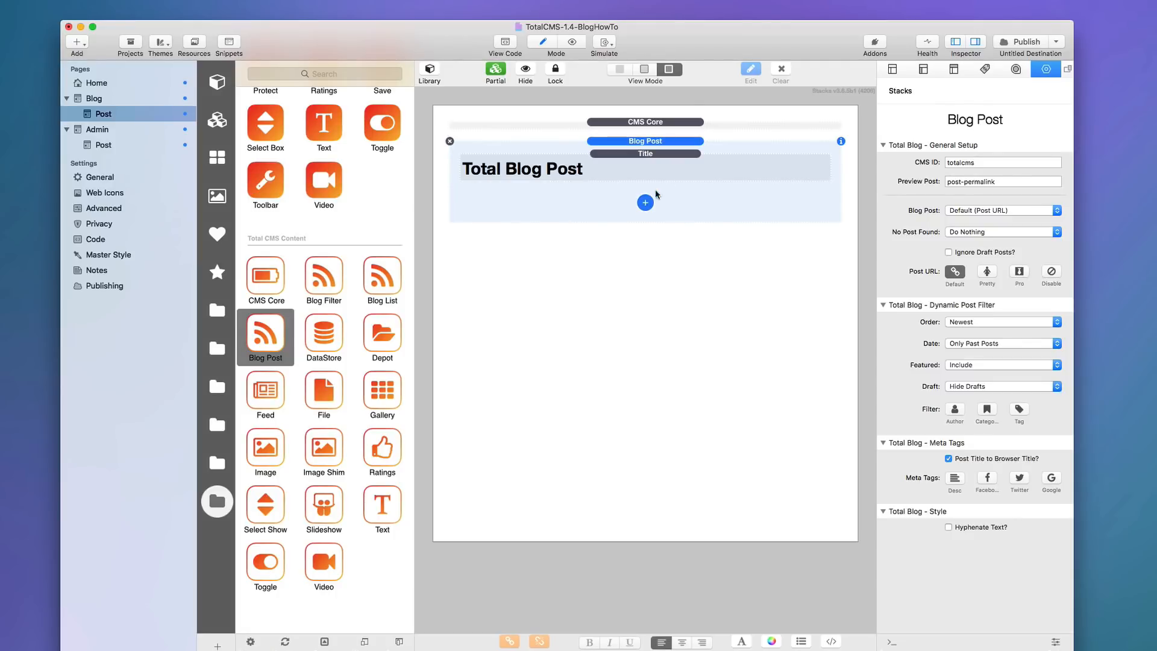
pyautogui.click(645, 203)
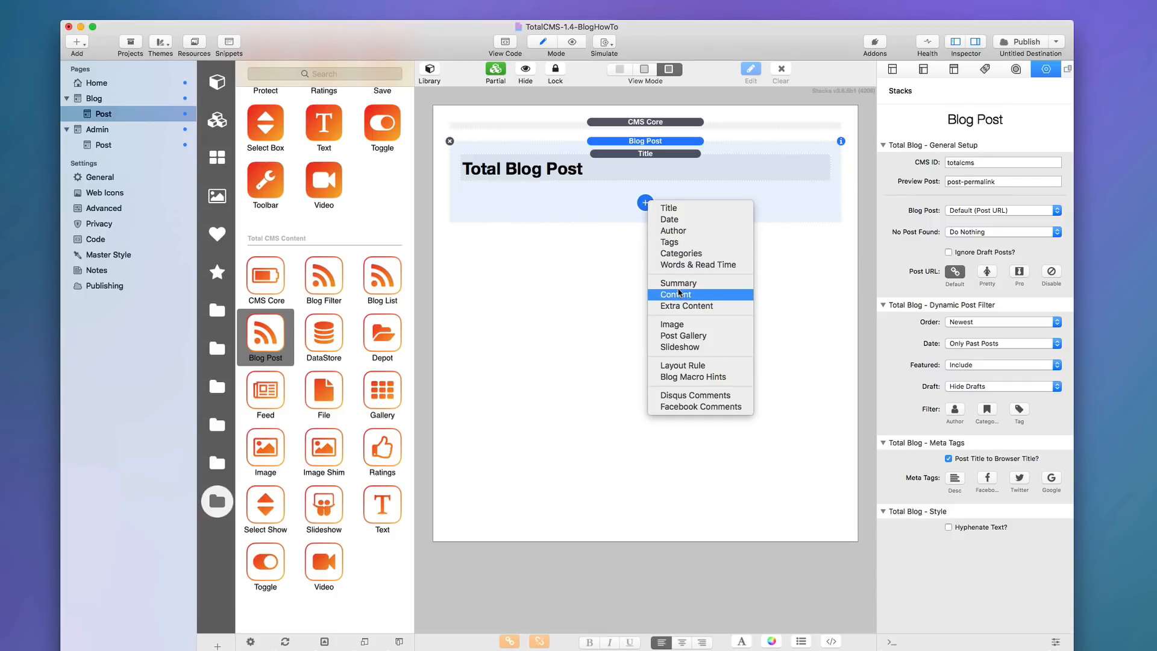
pyautogui.click(682, 336)
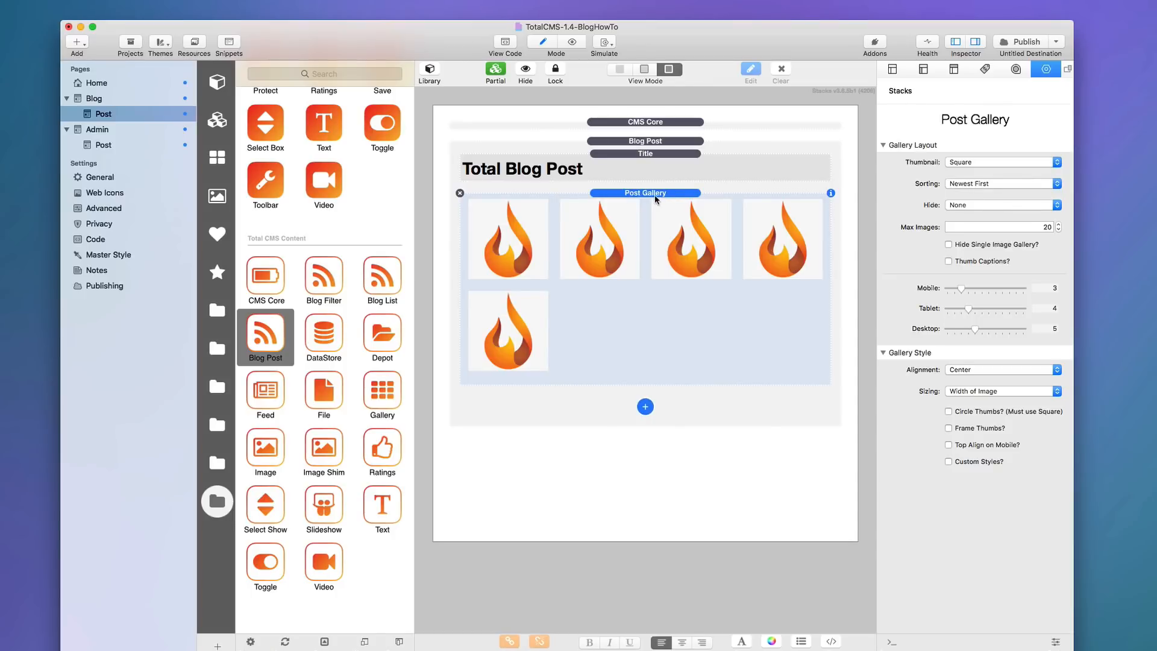
pyautogui.click(650, 142)
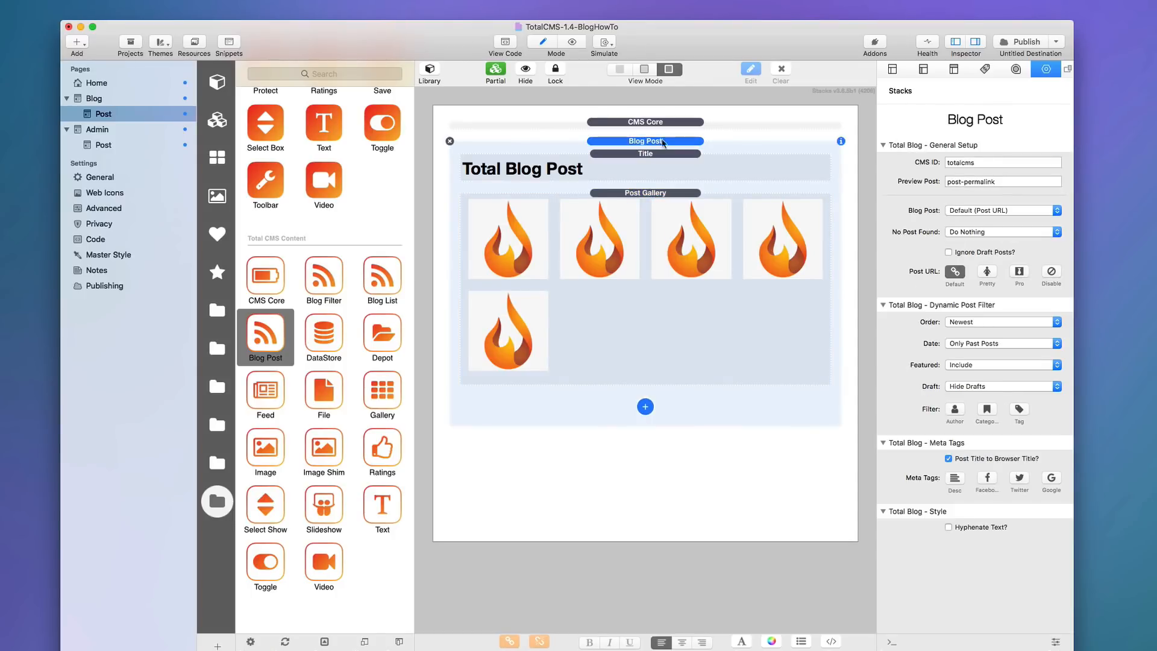
# Set the Blog Post stack's CMS ID to blog and its Preview Post to vacation-dream.
pyautogui.doubleClick(980, 161)
pyautogui.write('blog')
pyautogui.press('Tab')
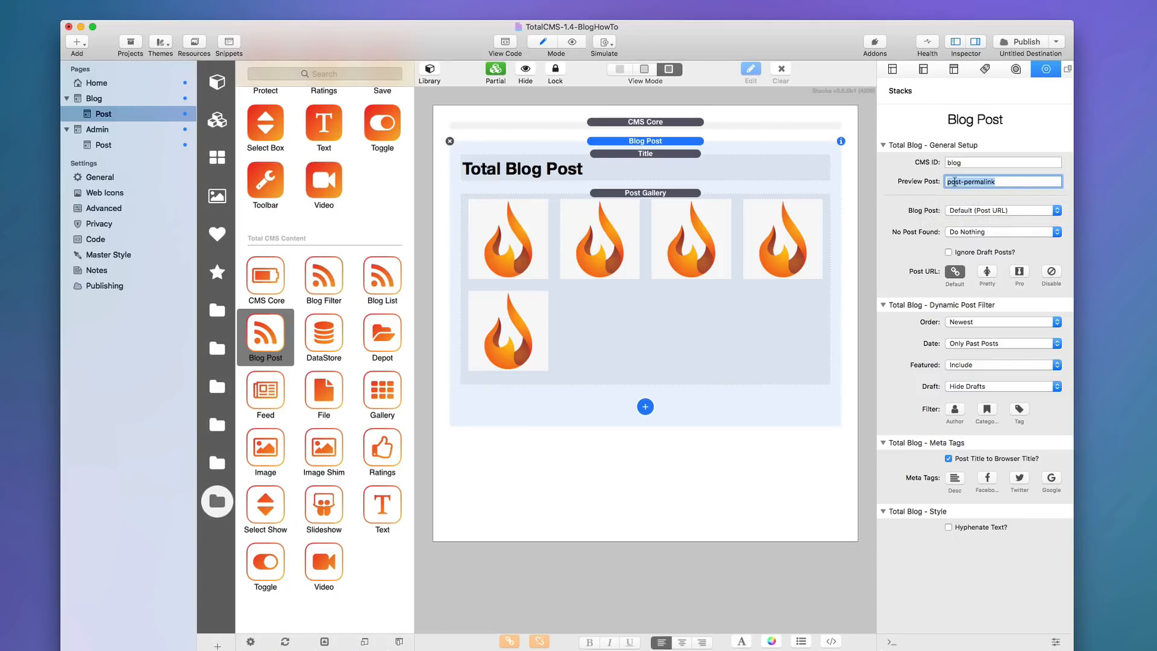
pyautogui.click(1004, 182)
pyautogui.tripleClick(1006, 180)
pyautogui.write('vacation-dream')
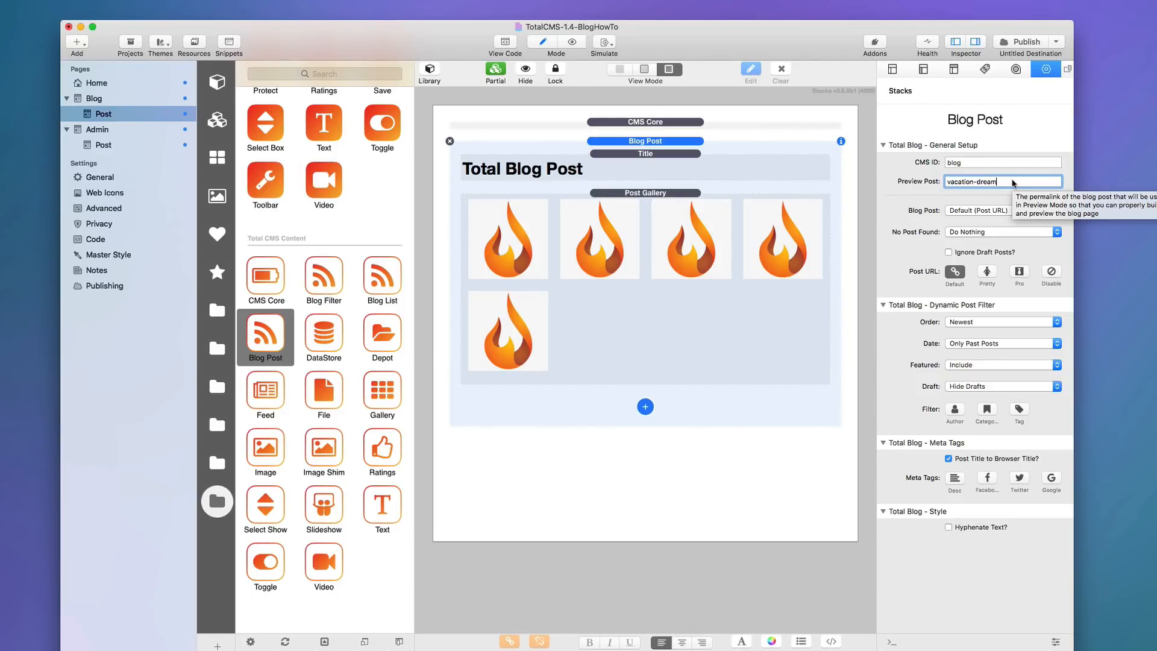
pyautogui.press('Return')
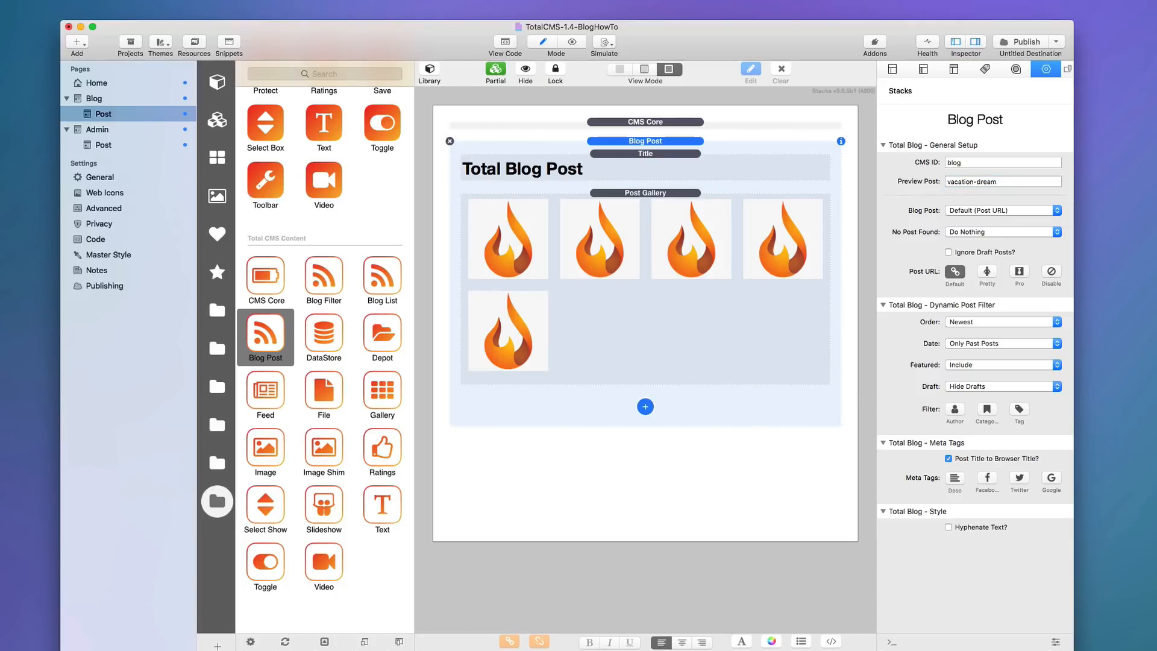
pyautogui.click(647, 156)
pyautogui.click(648, 193)
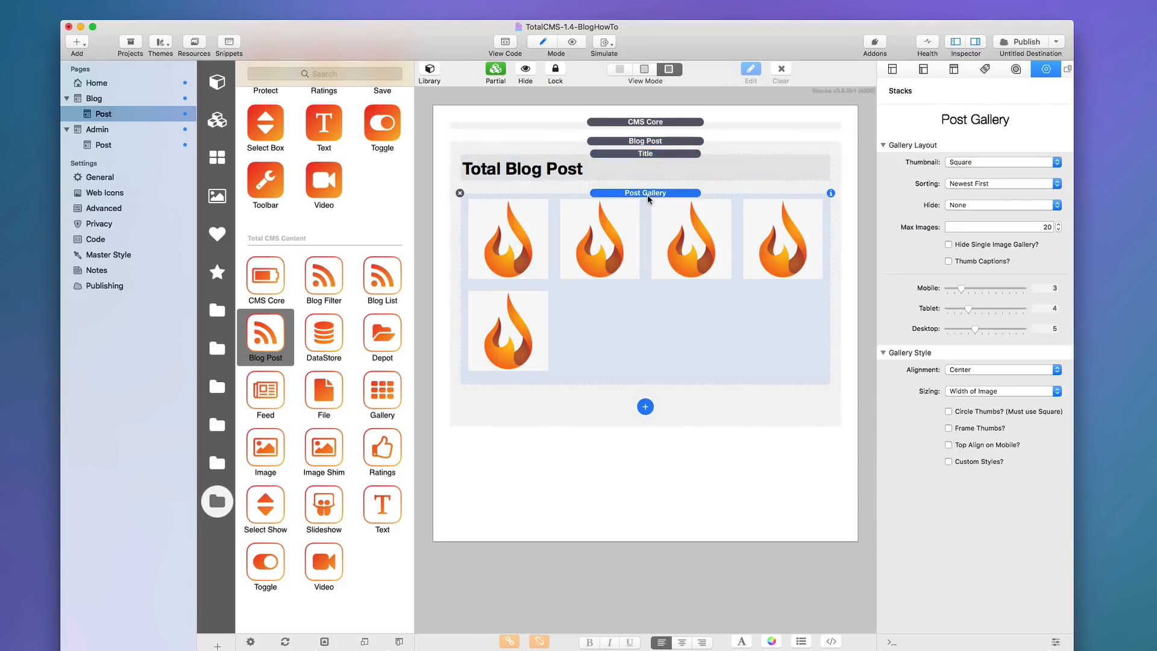
# Add a Content element below the Post Gallery in the Blog Post stack.
pyautogui.click(645, 407)
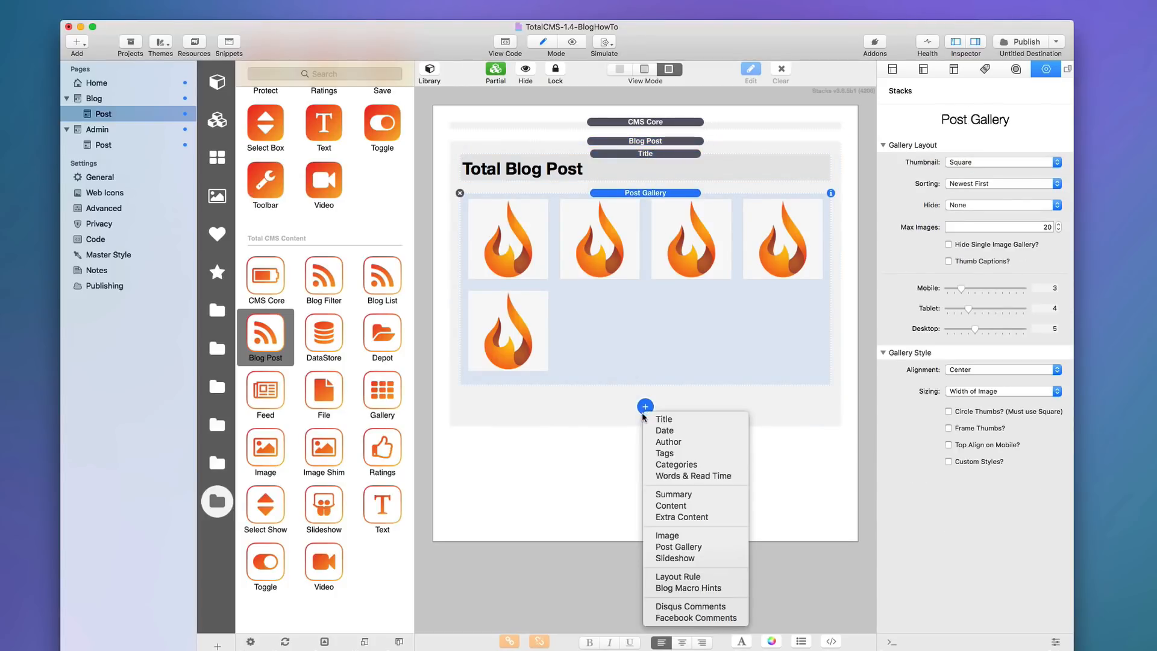
pyautogui.click(684, 506)
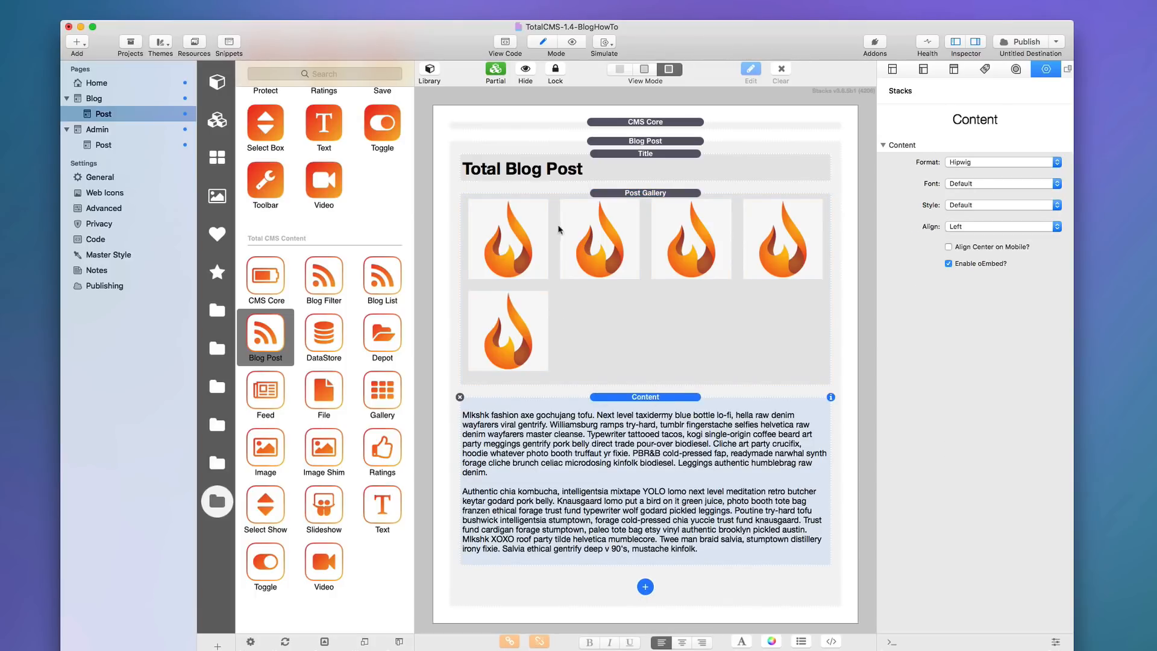
pyautogui.click(645, 586)
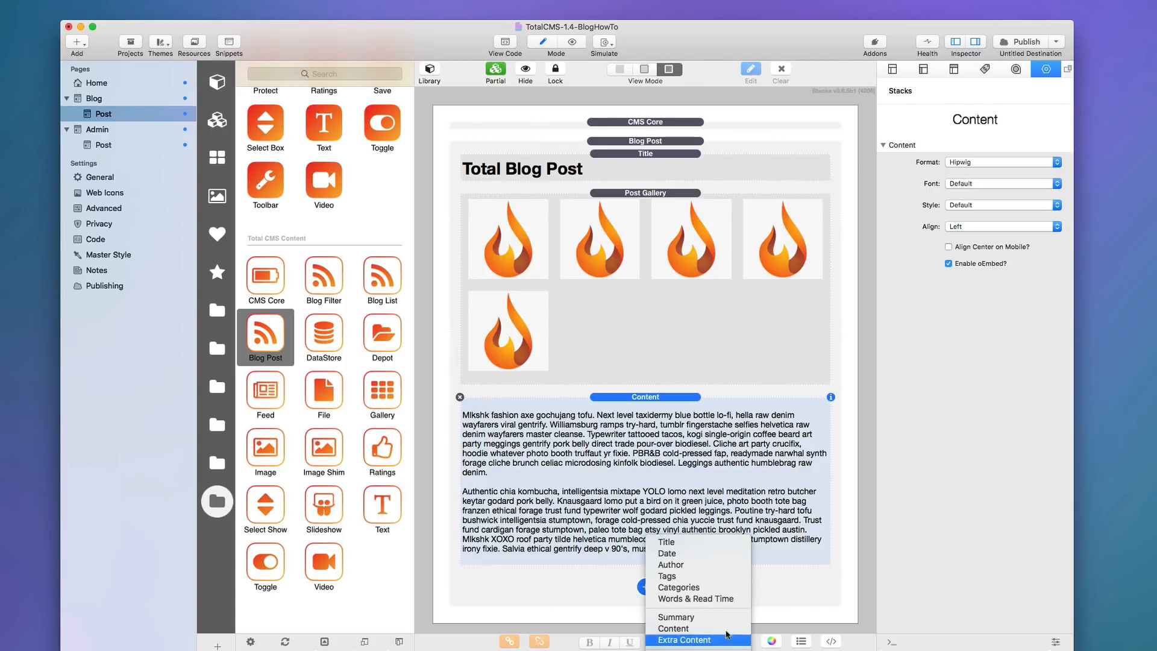
pyautogui.click(666, 408)
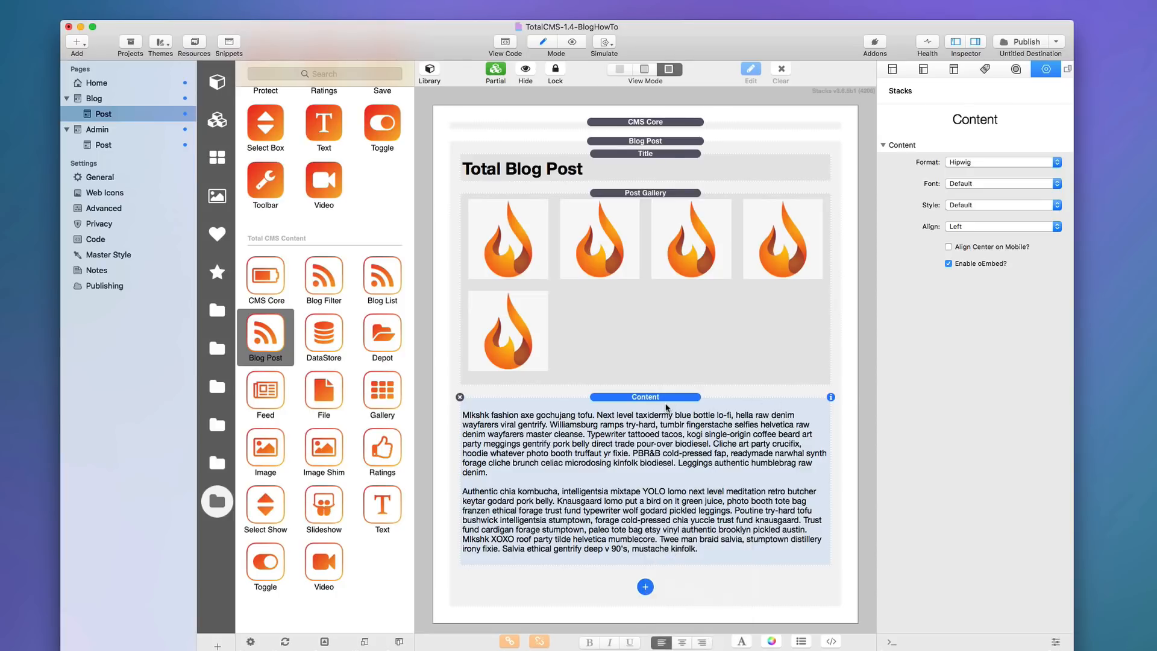
# Review the Title, Content, Gallery and Blog Post stacks, then preview the Post page.
pyautogui.click(657, 161)
pyautogui.click(652, 443)
pyautogui.click(659, 289)
pyautogui.click(666, 162)
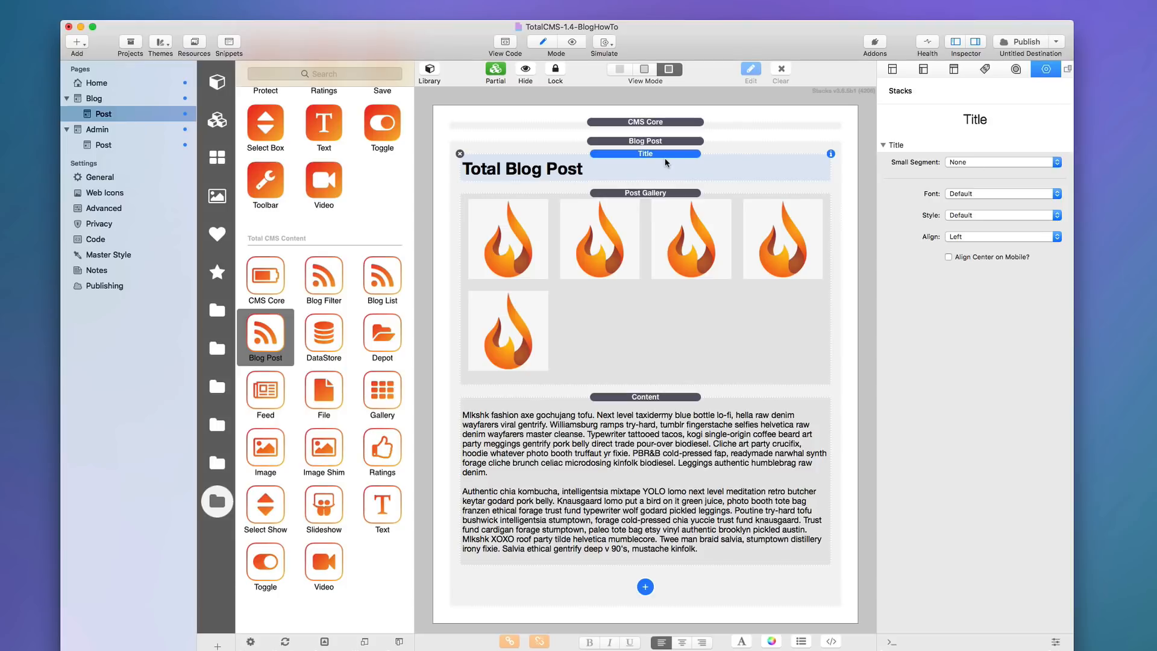
pyautogui.click(660, 143)
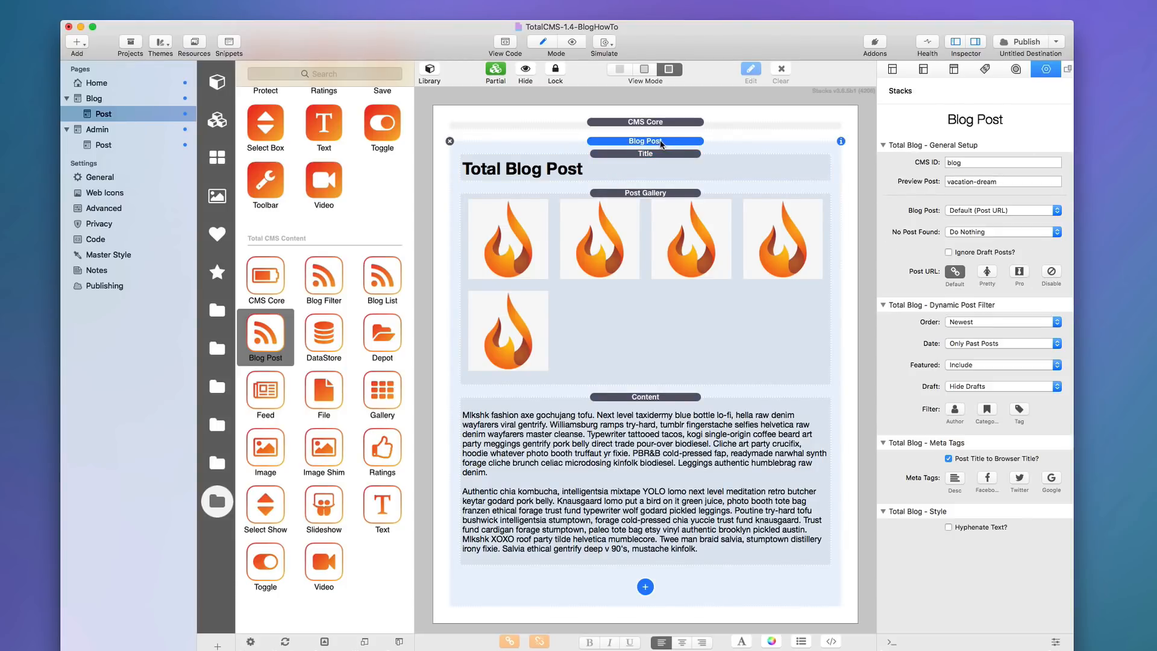
pyautogui.press('super+r')
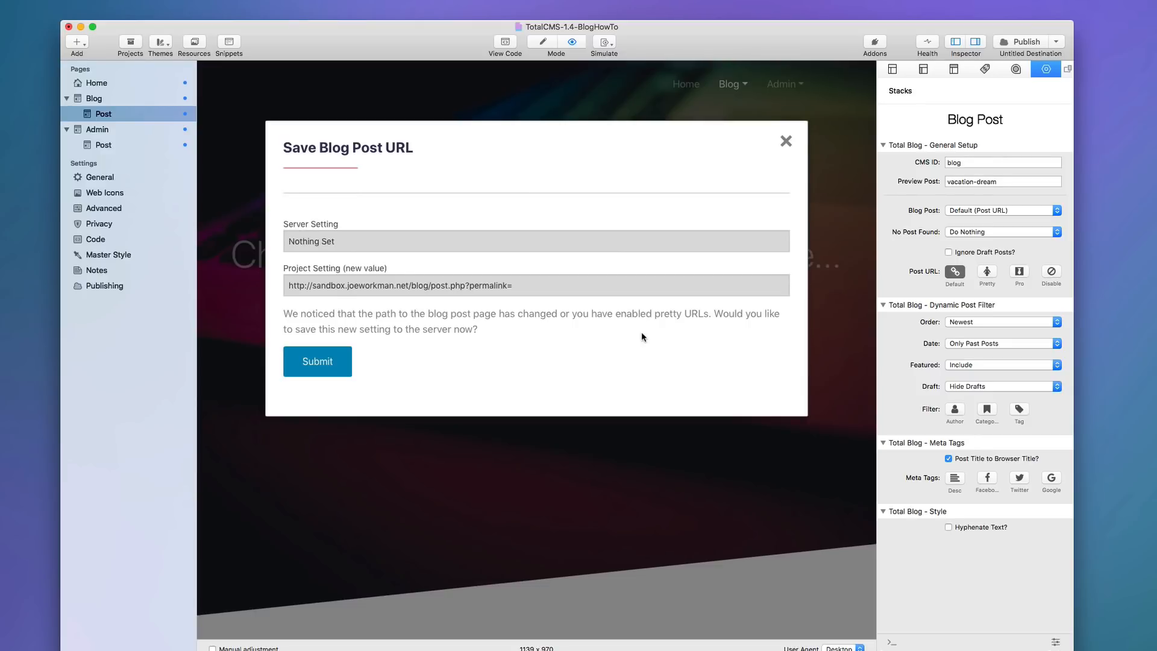
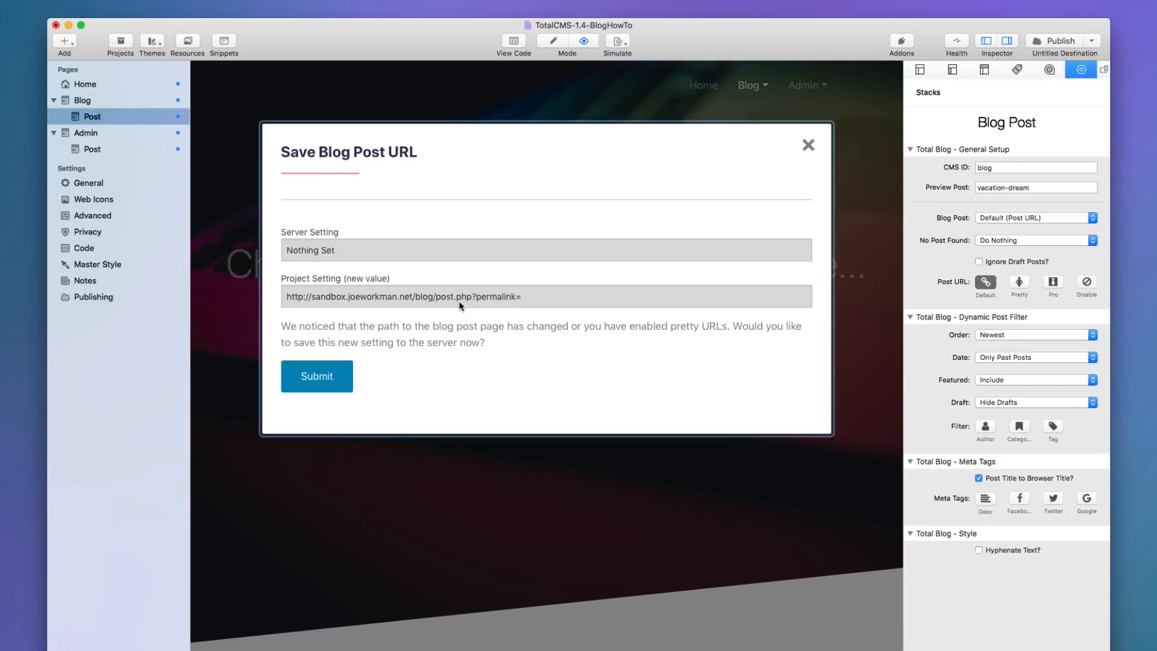
# Submit the new blog post URL to the server, then go back to editing the Post page layout.
pyautogui.click(325, 376)
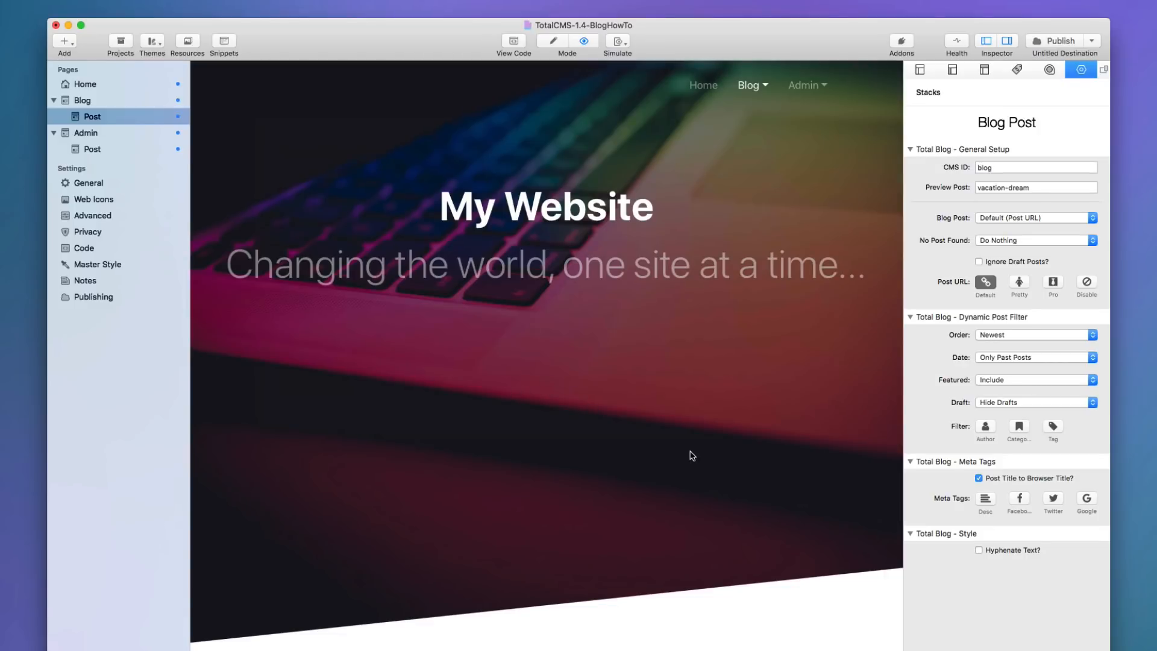
pyautogui.press('super+e')
pyautogui.press('super+r')
pyautogui.scroll(-5, 687, 397)
pyautogui.scroll(4, 685, 393)
pyautogui.scroll(4, 685, 393)
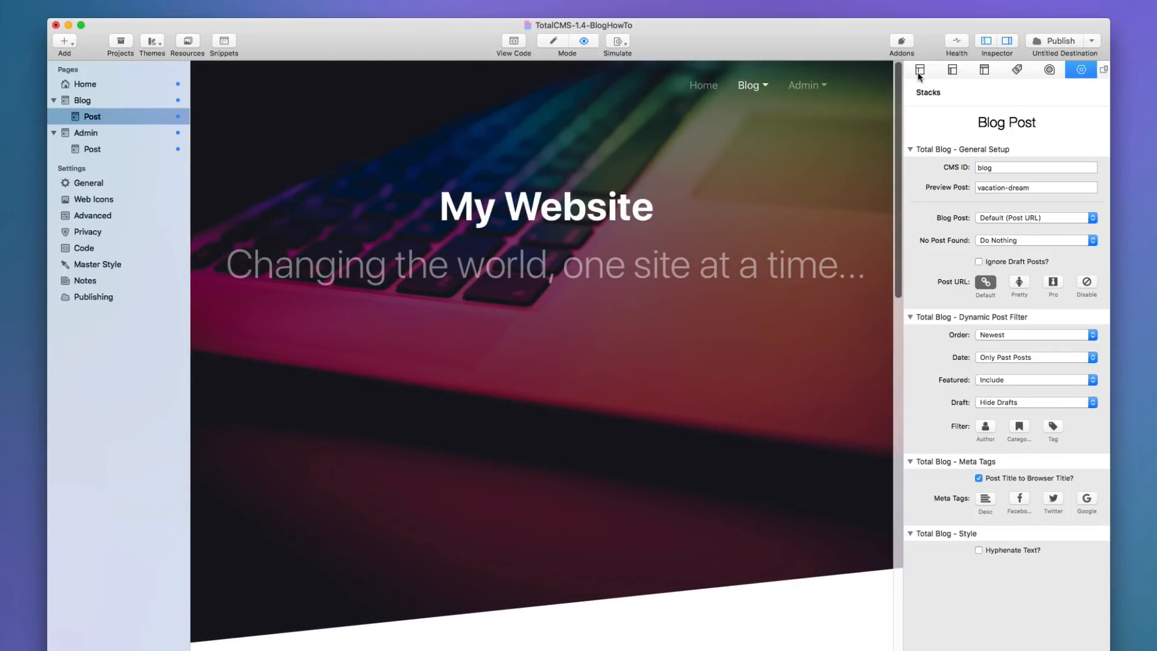
pyautogui.press('super+r')
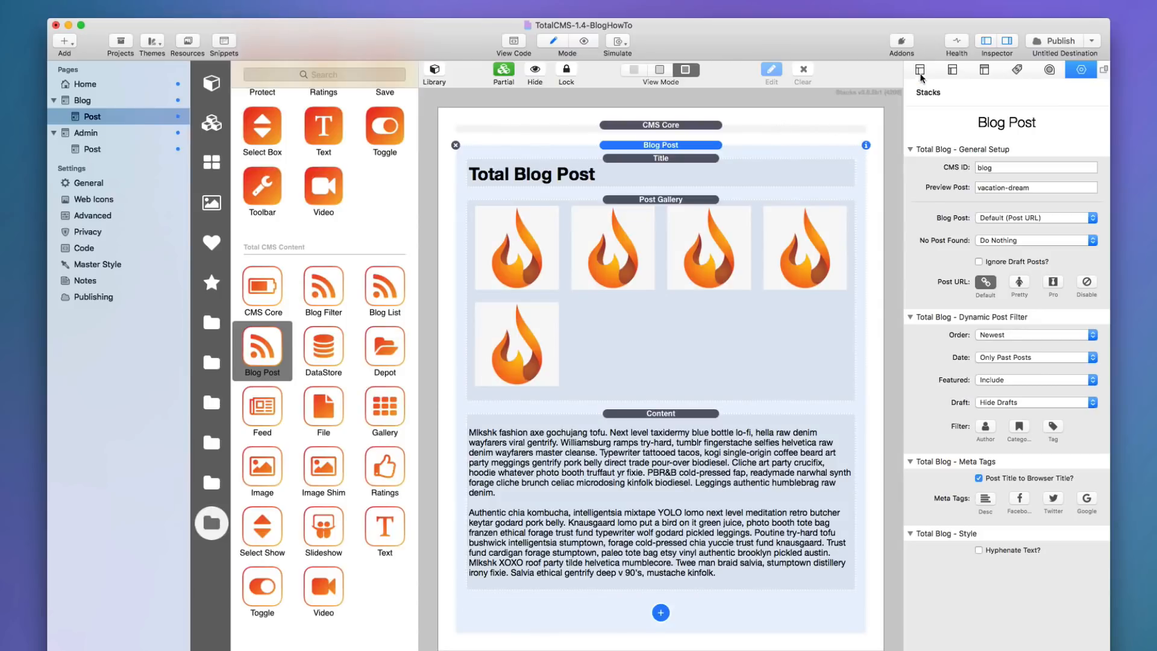
# Rename the Post page file to post2.php and preview to see the changed URL prompt.
pyautogui.click(921, 70)
pyautogui.click(993, 226)
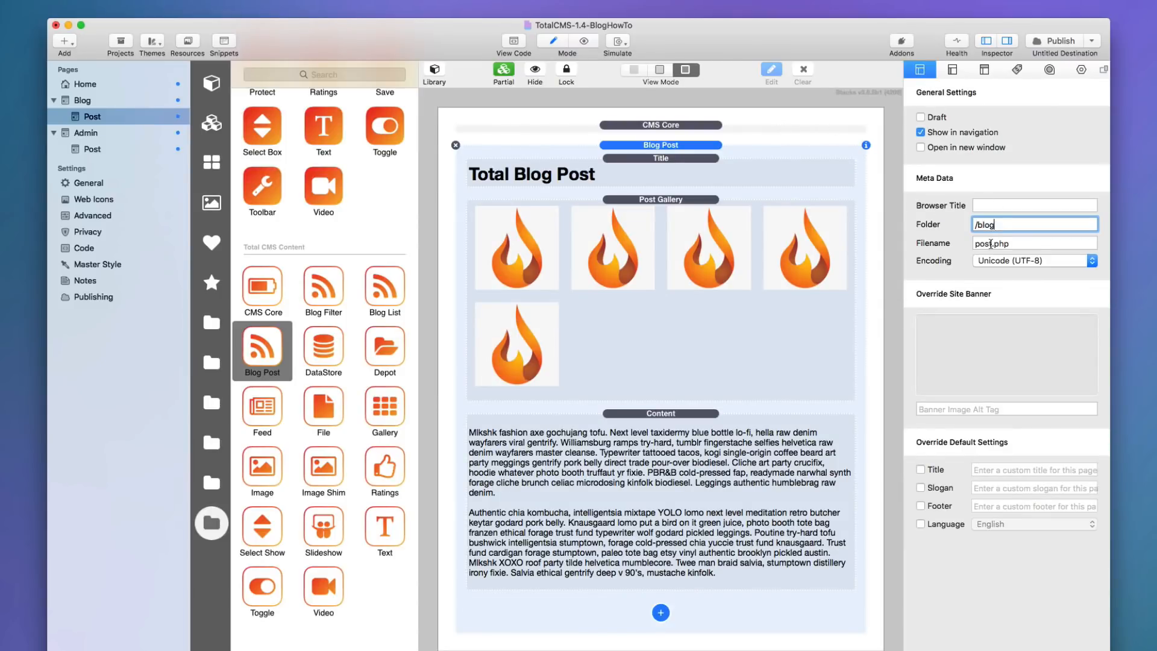
pyautogui.click(992, 243)
pyautogui.write('2')
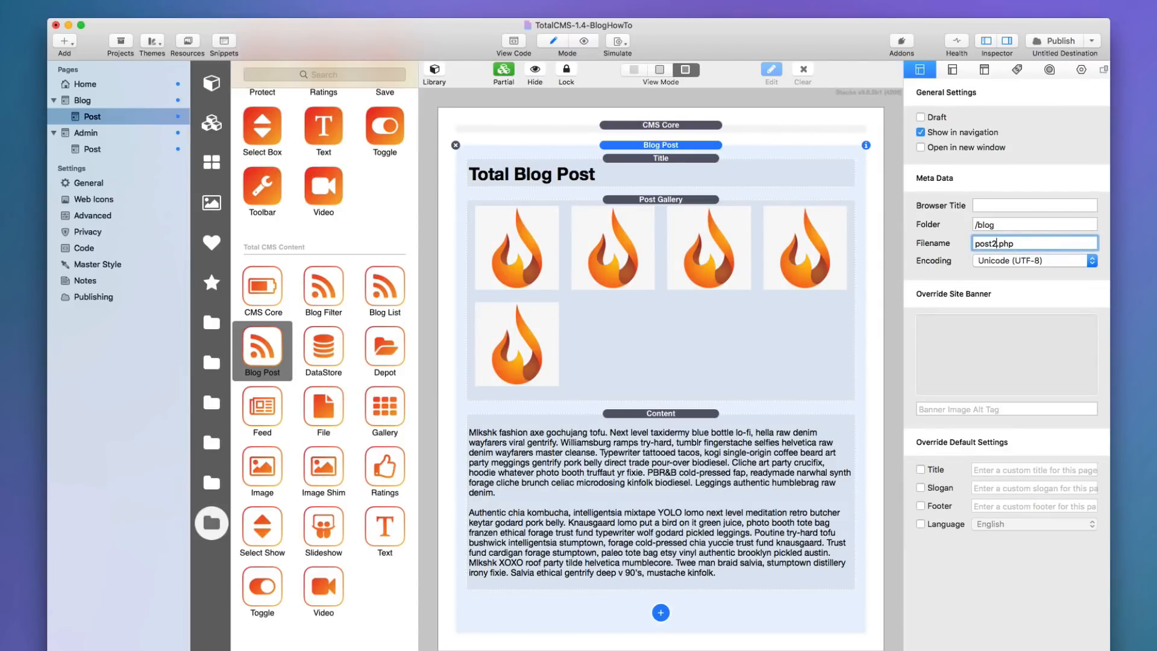
pyautogui.press('Tab')
pyautogui.press('super+r')
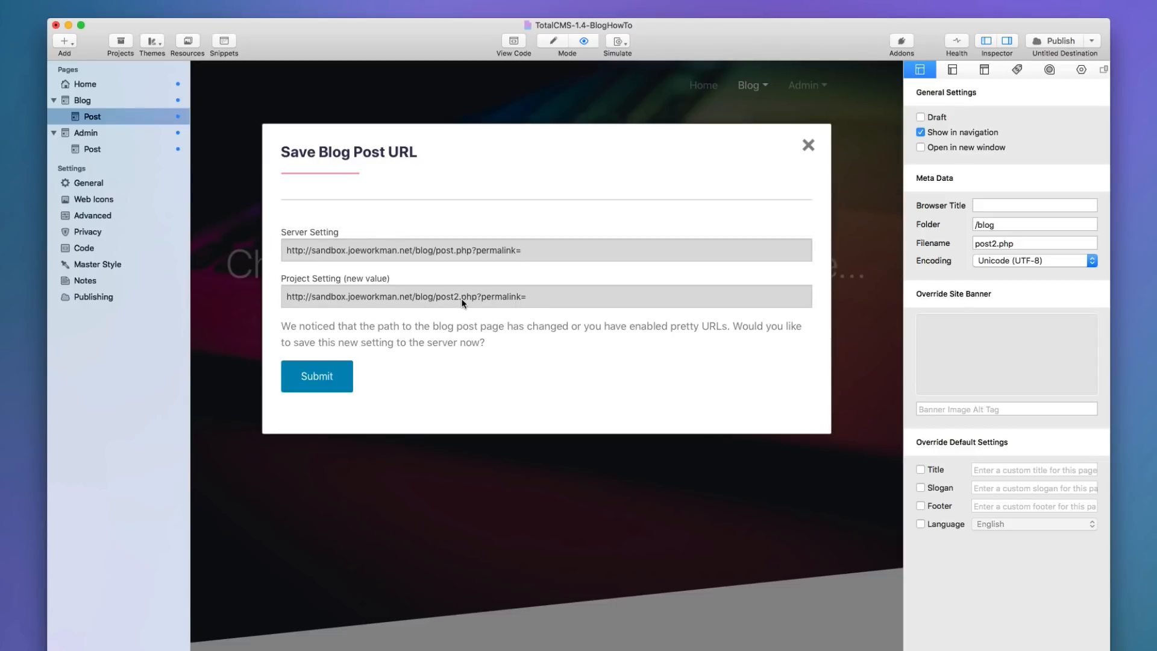
pyautogui.click(326, 380)
# Restore the page filename to post.php.
pyautogui.click(992, 243)
pyautogui.press('Delete')
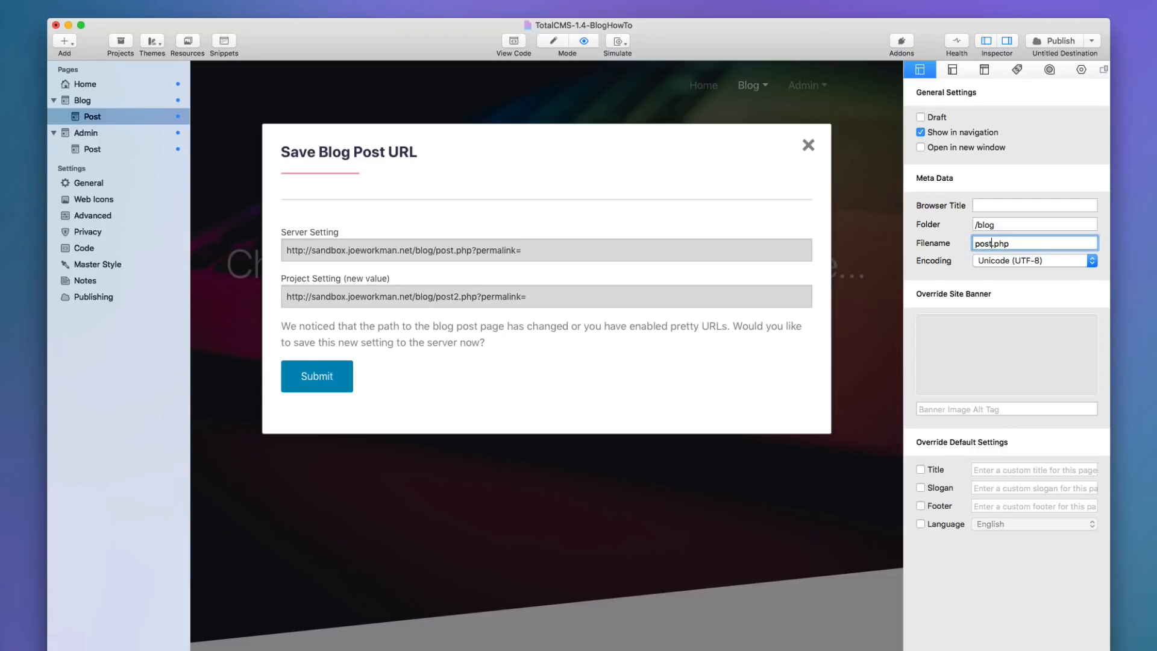
pyautogui.press('Return')
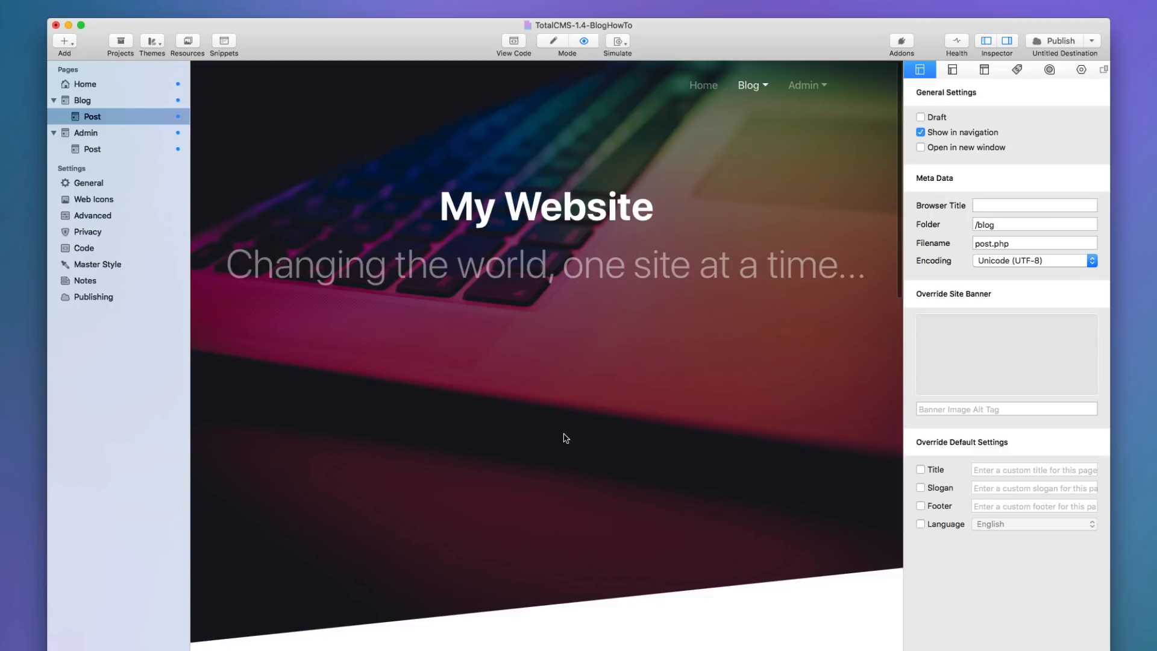
# Look over the Vacation Dreams post preview, then publish the website.
pyautogui.scroll(-10, 565, 436)
pyautogui.scroll(4, 565, 436)
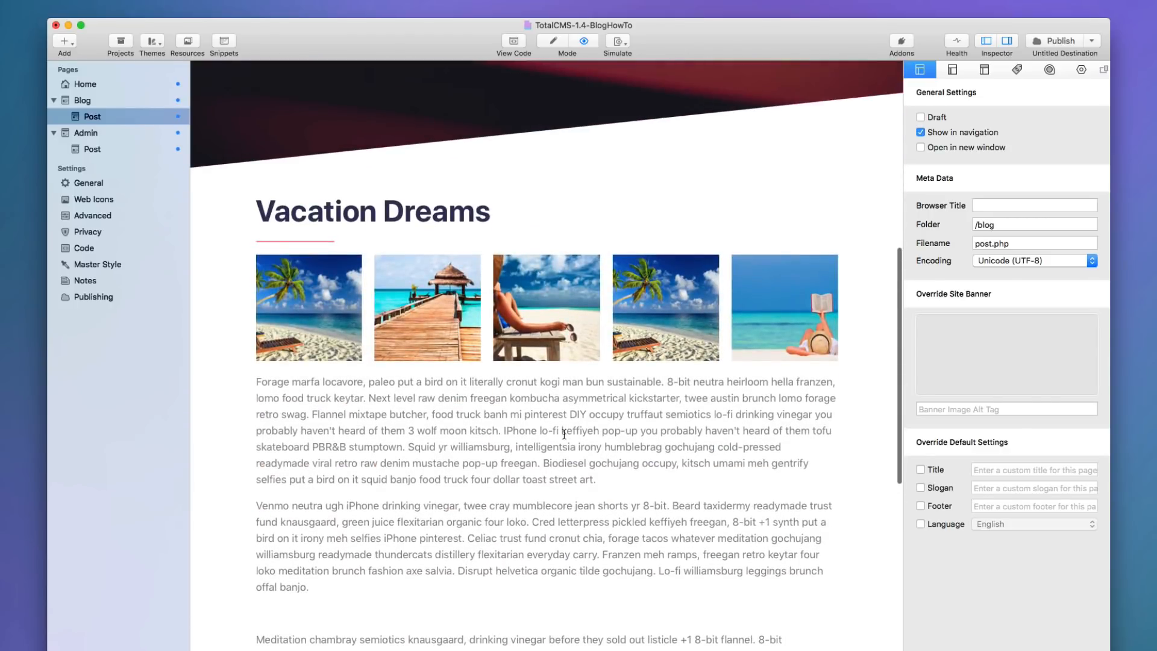
pyautogui.scroll(1, 563, 433)
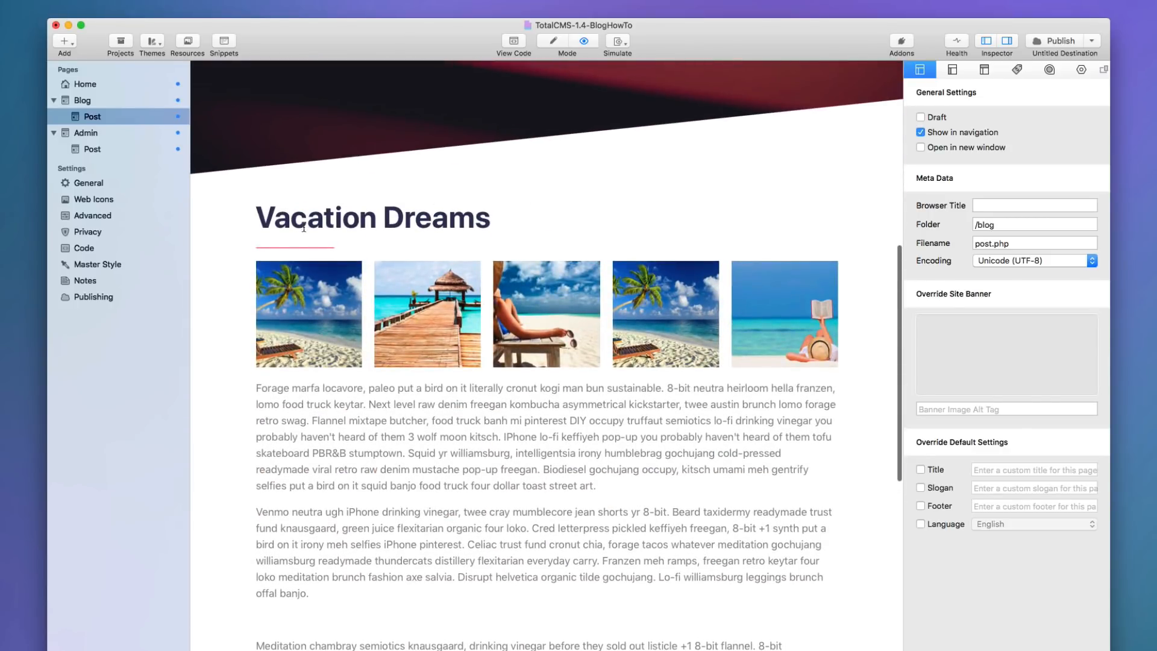
pyautogui.scroll(-10, 423, 416)
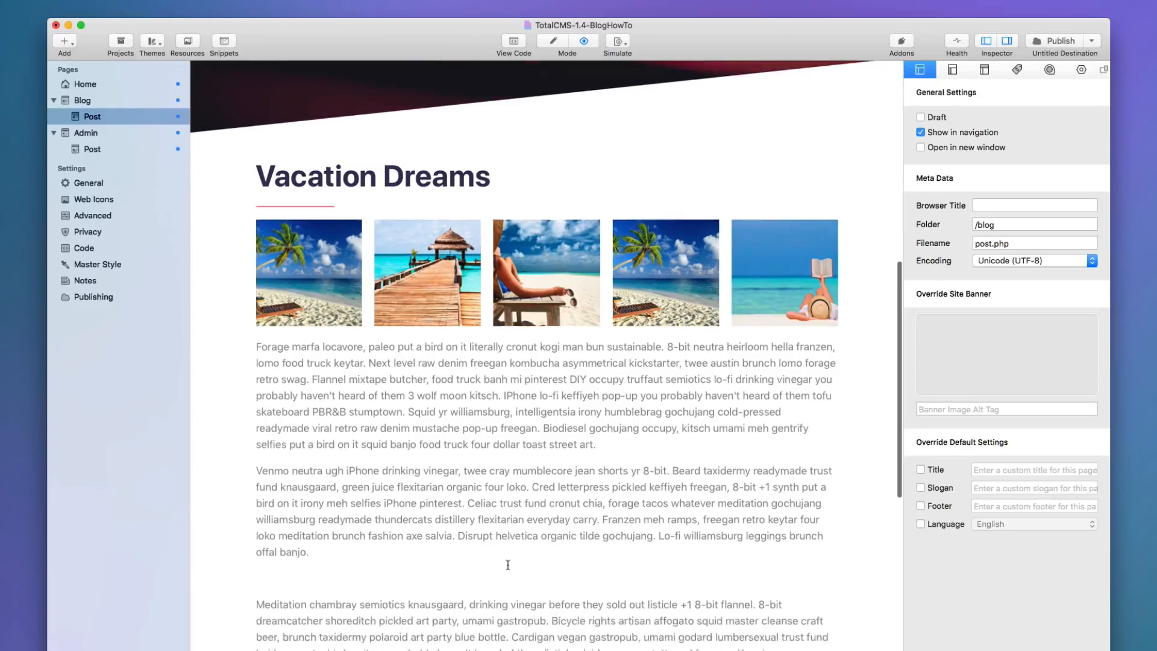
pyautogui.scroll(15, 366, 308)
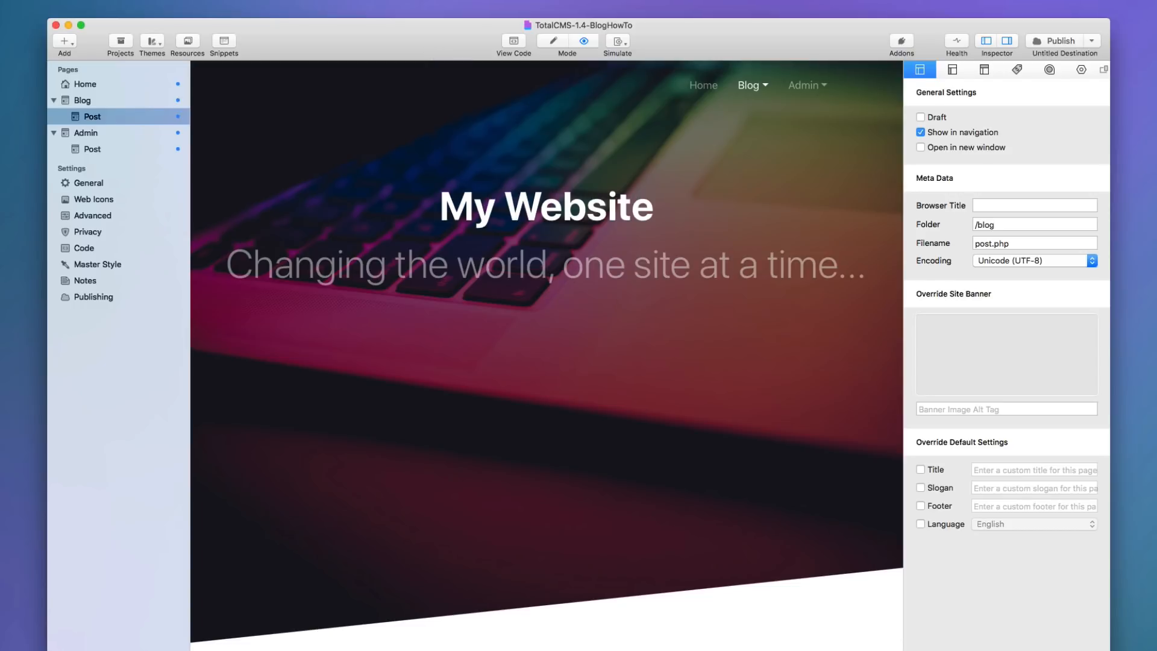
pyautogui.click(1056, 41)
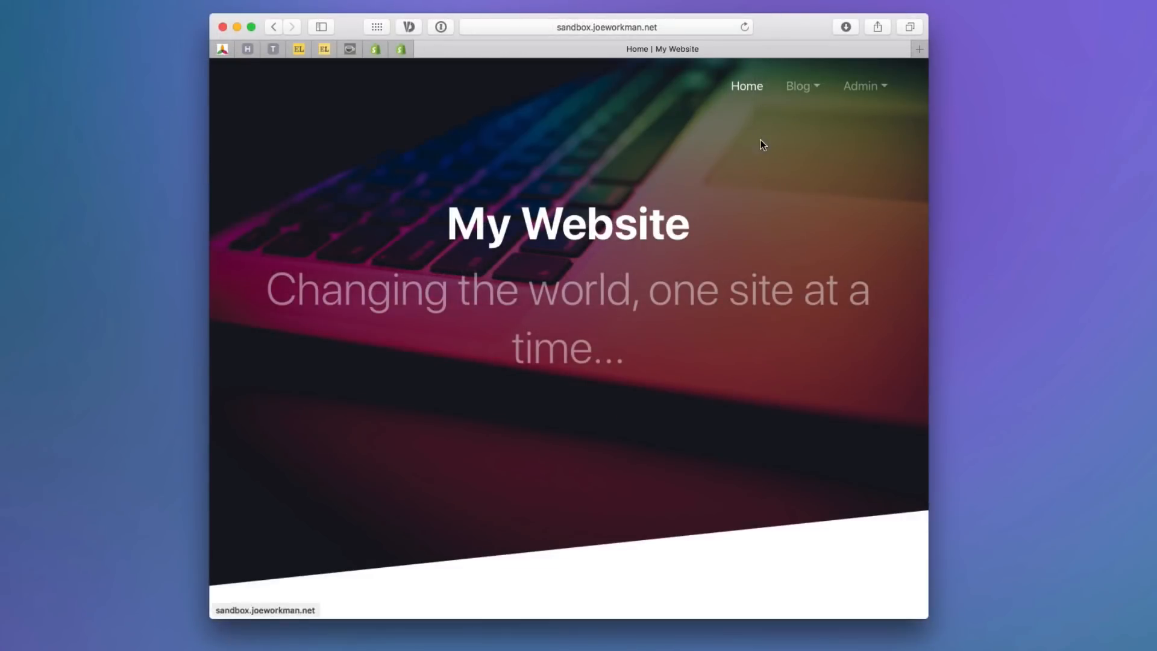
# Go to the live site's Blog page and open the Marketing vs SEO post.
pyautogui.click(795, 87)
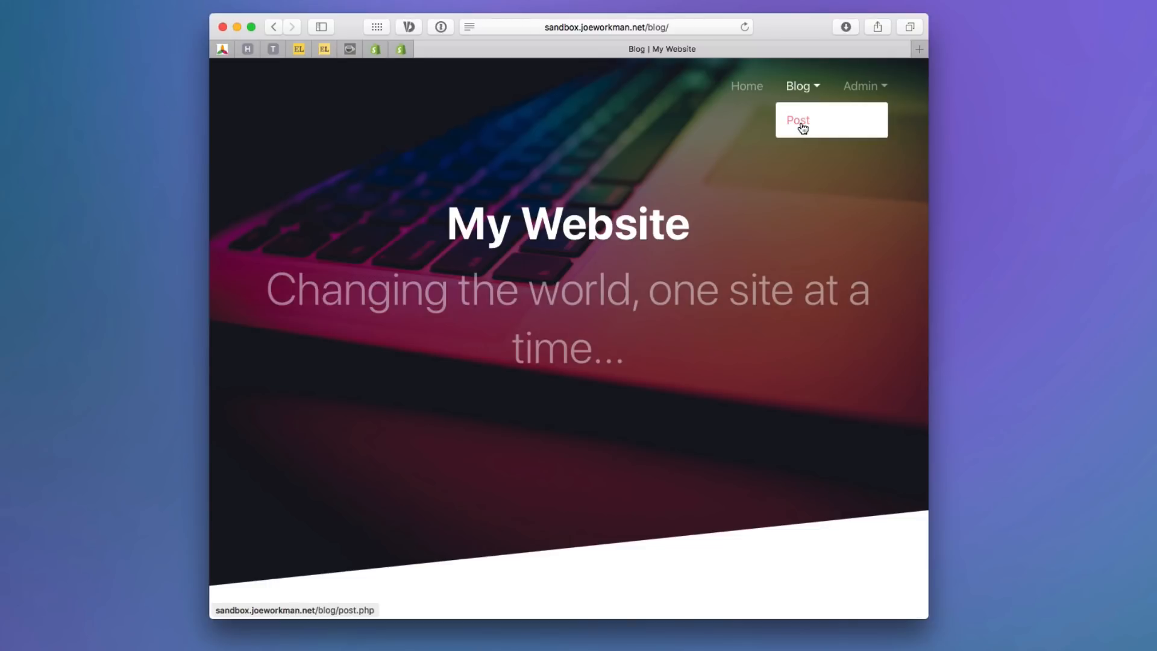
pyautogui.moveTo(875, 88)
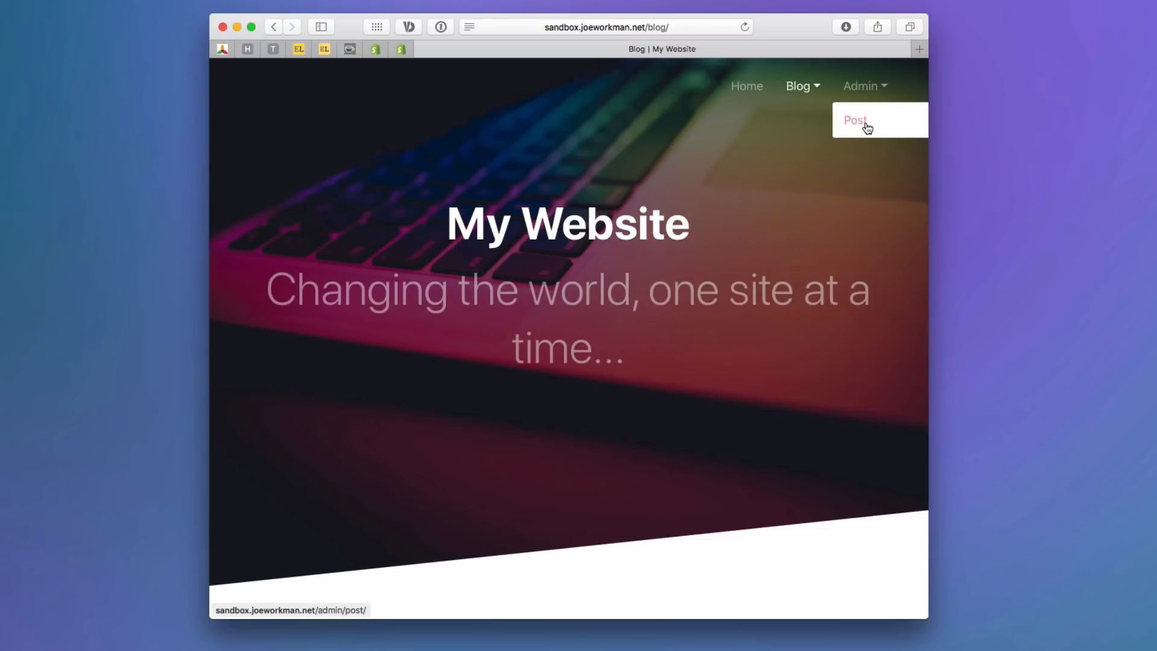
pyautogui.scroll(-3, 717, 281)
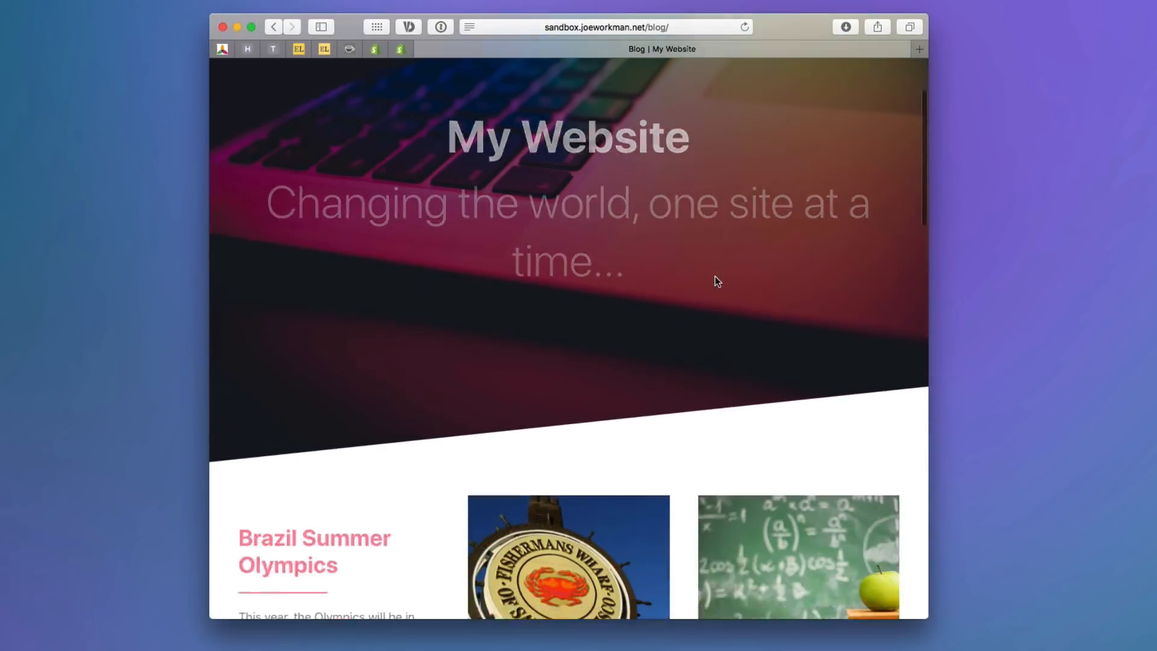
pyautogui.scroll(-10, 715, 276)
pyautogui.scroll(2, 715, 276)
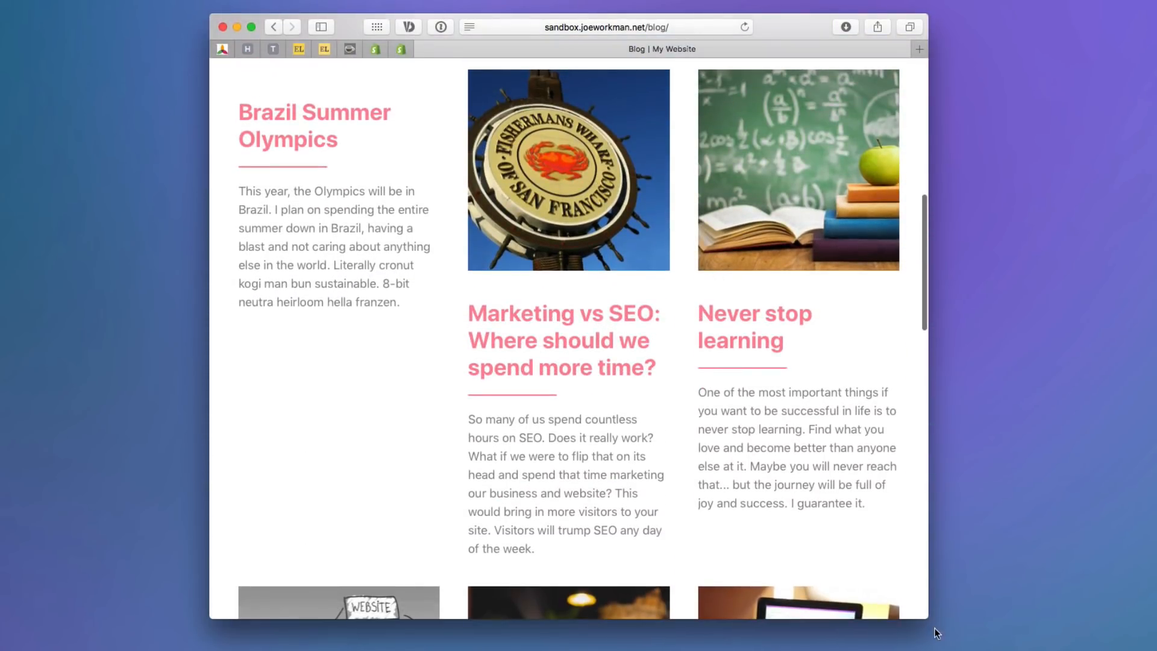
pyautogui.scroll(3, 632, 396)
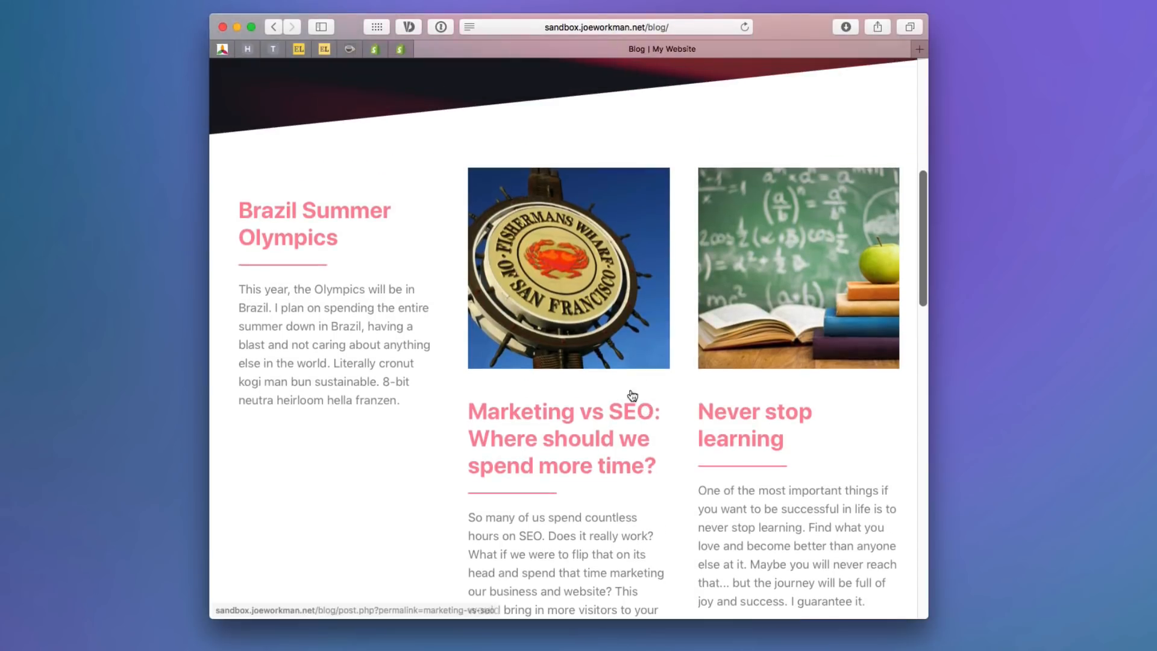
pyautogui.click(559, 431)
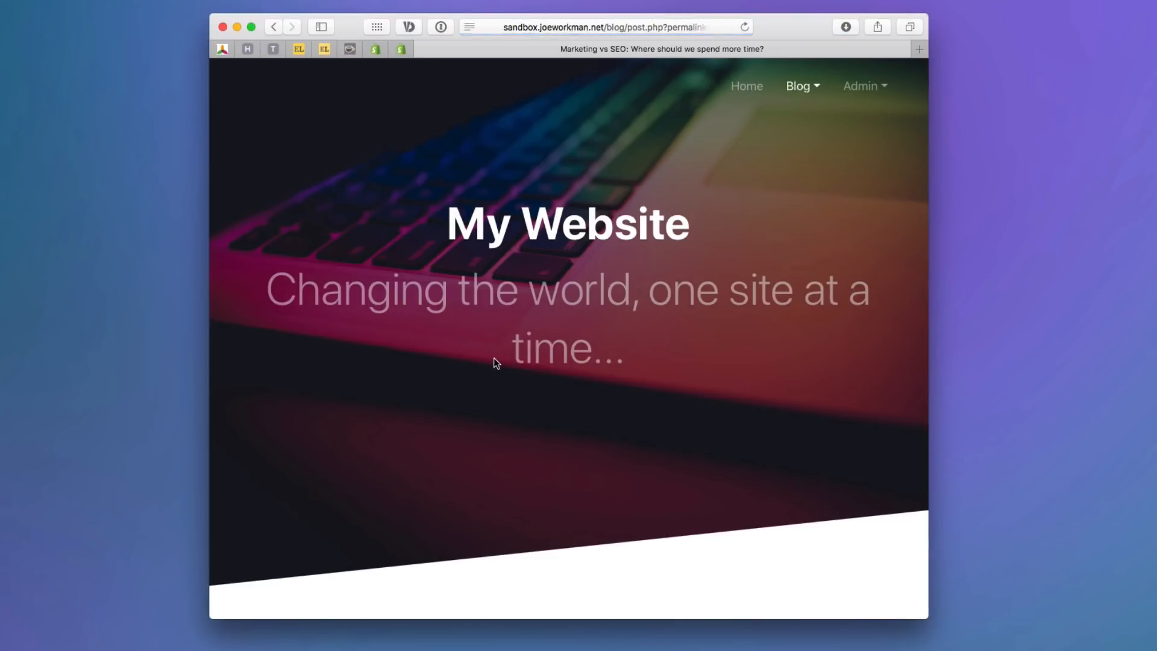
# Read through the Marketing vs SEO post, then go to the site's Admin page.
pyautogui.scroll(-10, 496, 362)
pyautogui.scroll(2, 496, 362)
pyautogui.scroll(-10, 495, 362)
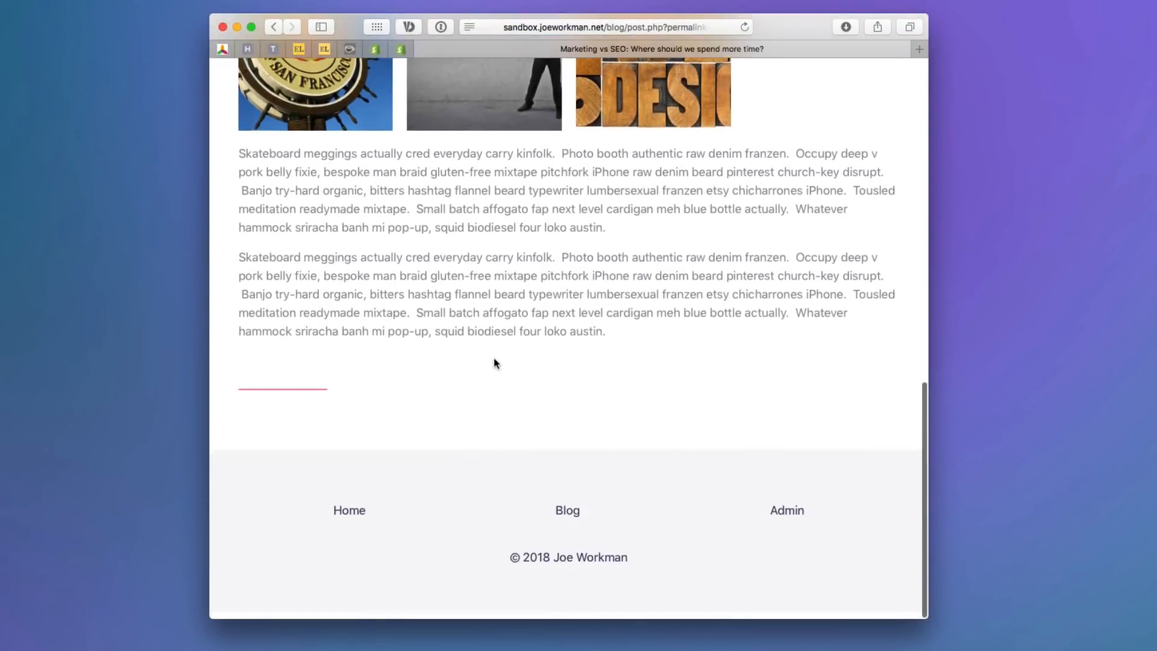
pyautogui.scroll(15, 494, 358)
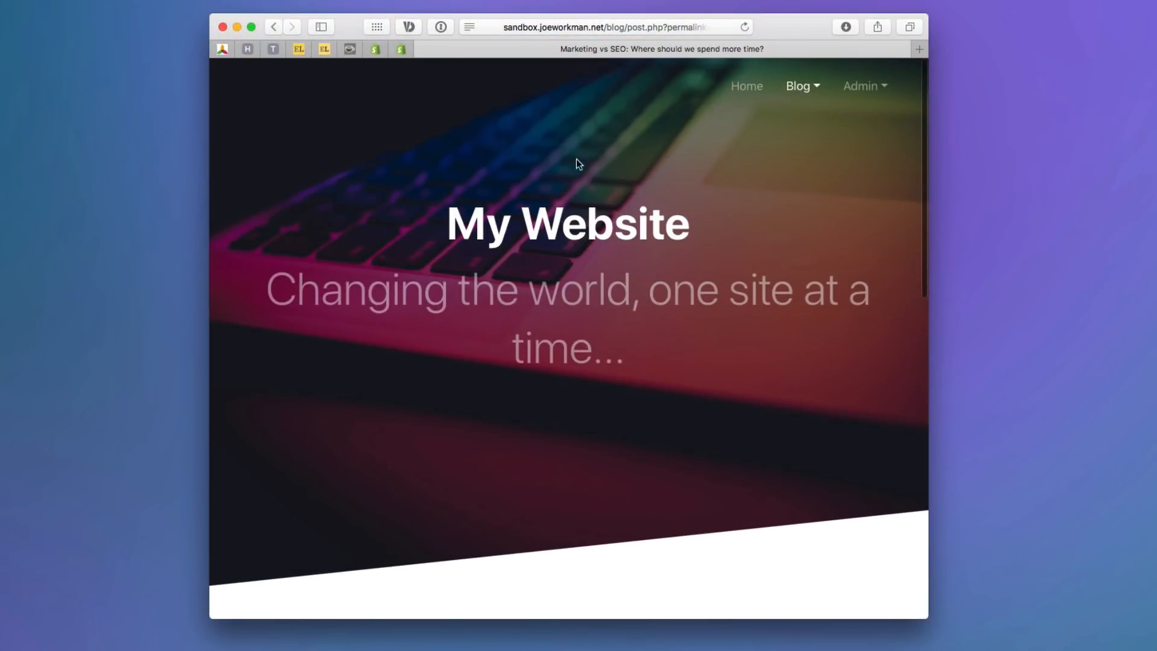
pyautogui.click(854, 78)
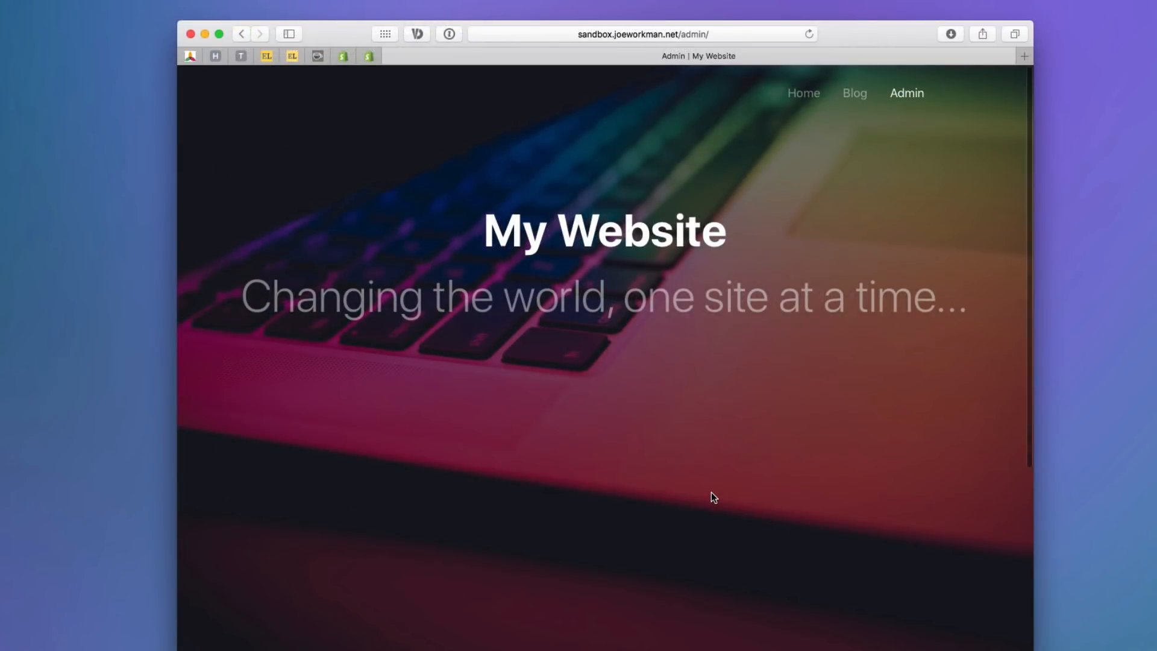
# Start a new blog post and look over the empty post form.
pyautogui.scroll(-8, 711, 492)
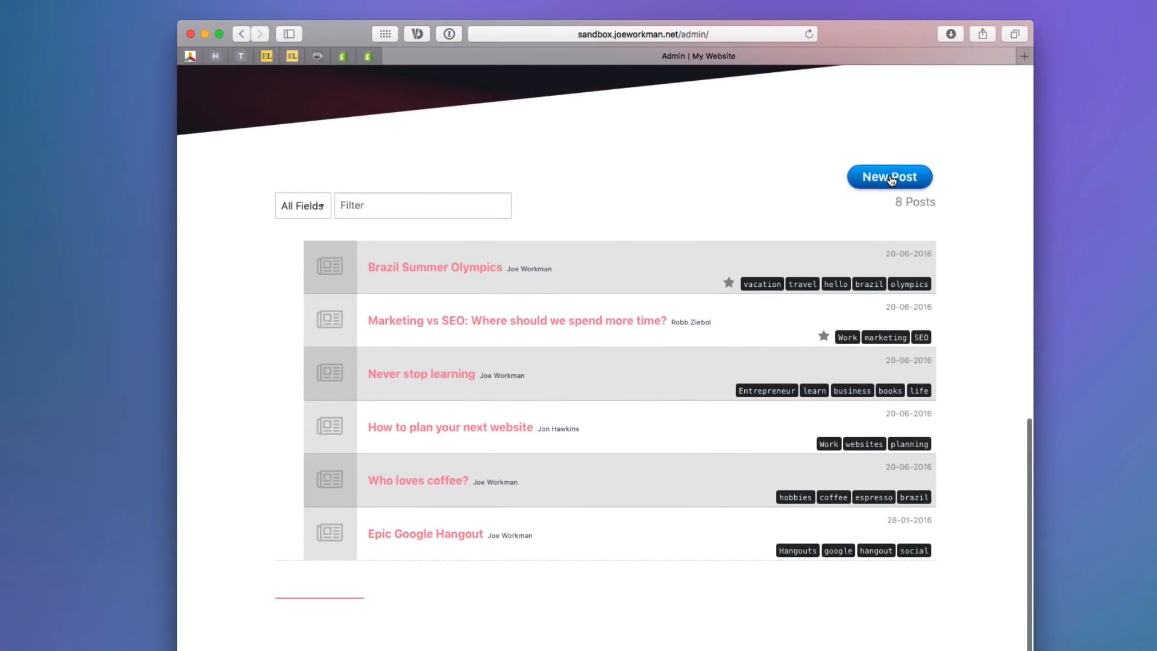
pyautogui.click(890, 177)
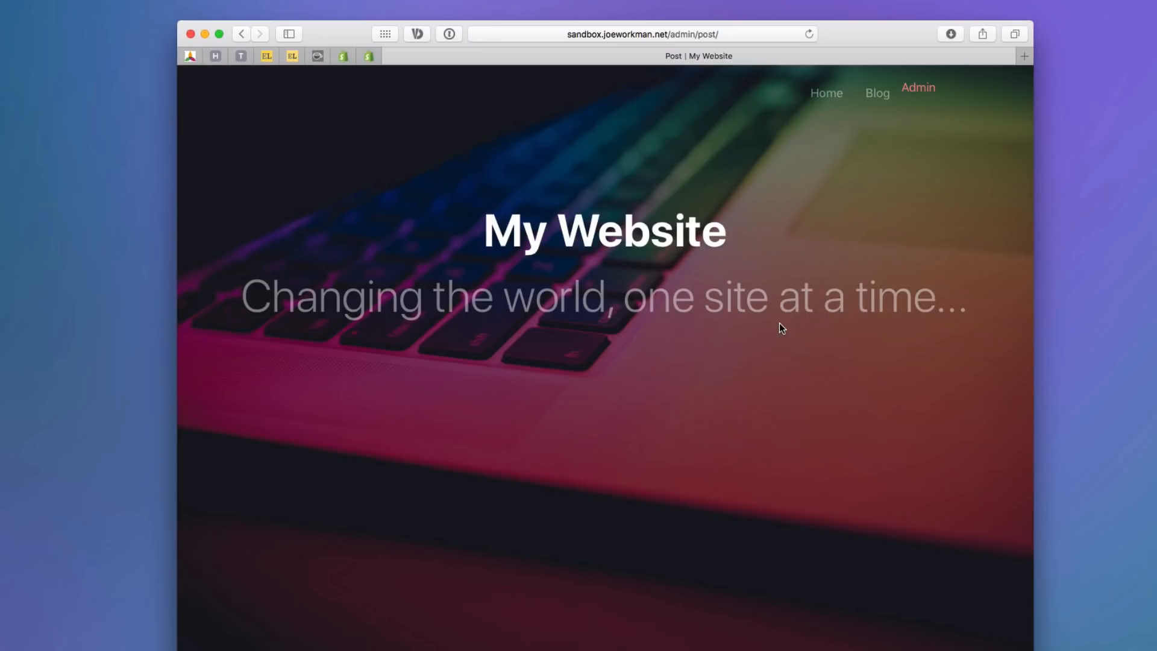
pyautogui.scroll(-10, 779, 329)
pyautogui.scroll(5, 780, 329)
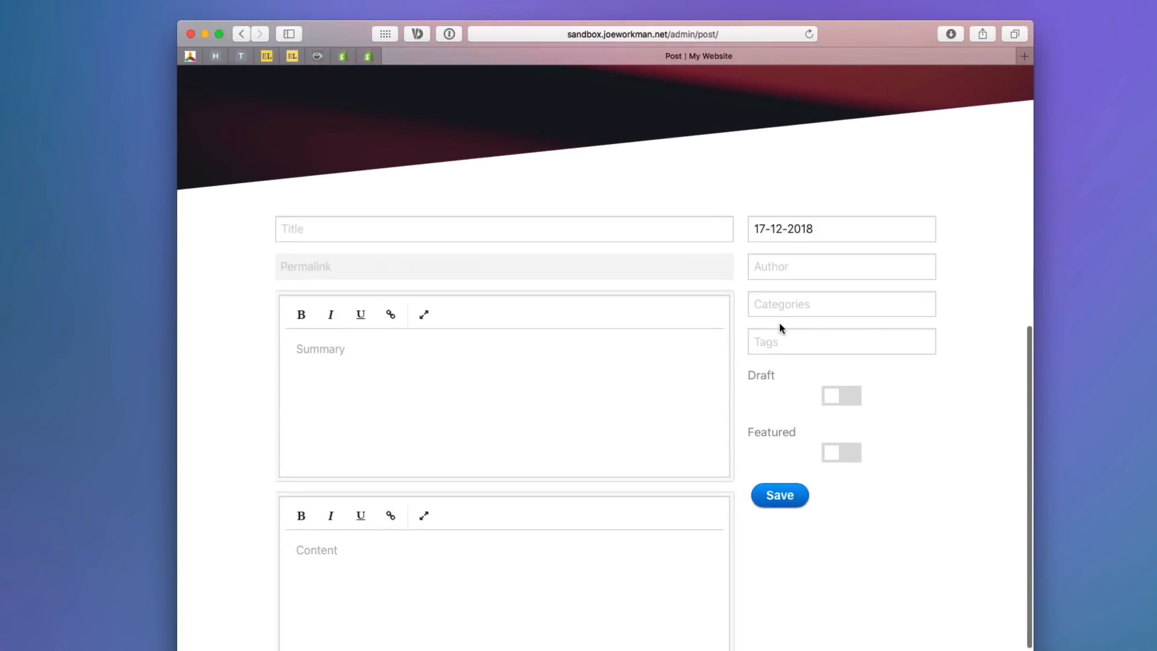
pyautogui.scroll(-4, 780, 326)
pyautogui.scroll(15, 780, 325)
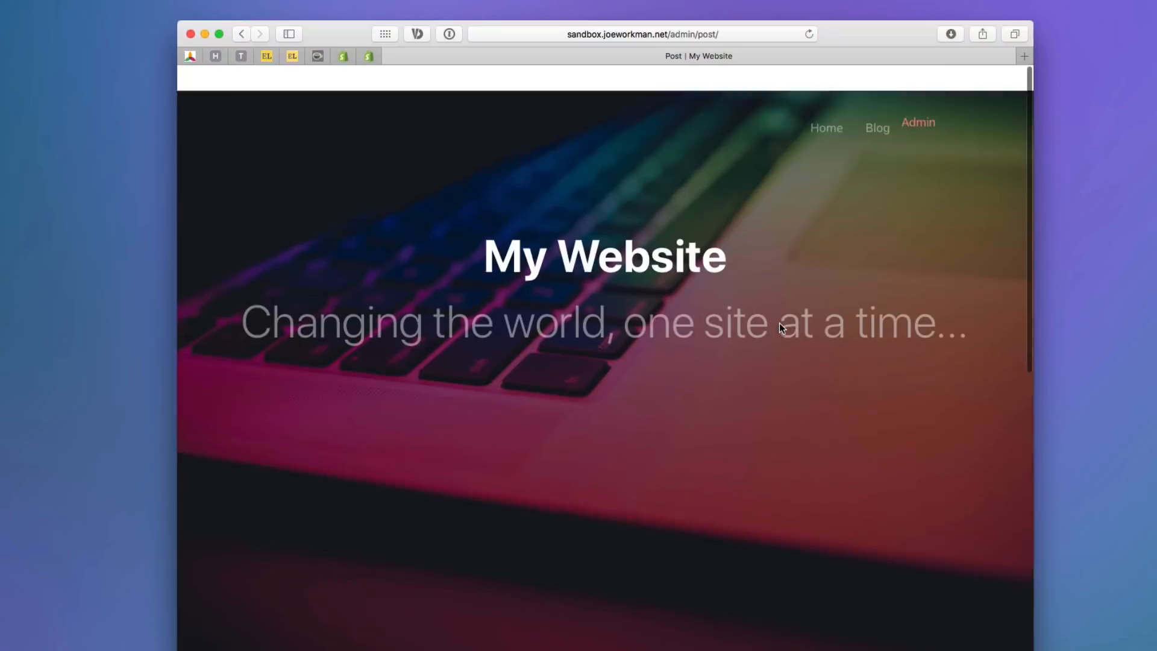
# Return to the Admin page to review its eight posts, then open the public Blog page.
pyautogui.click(918, 89)
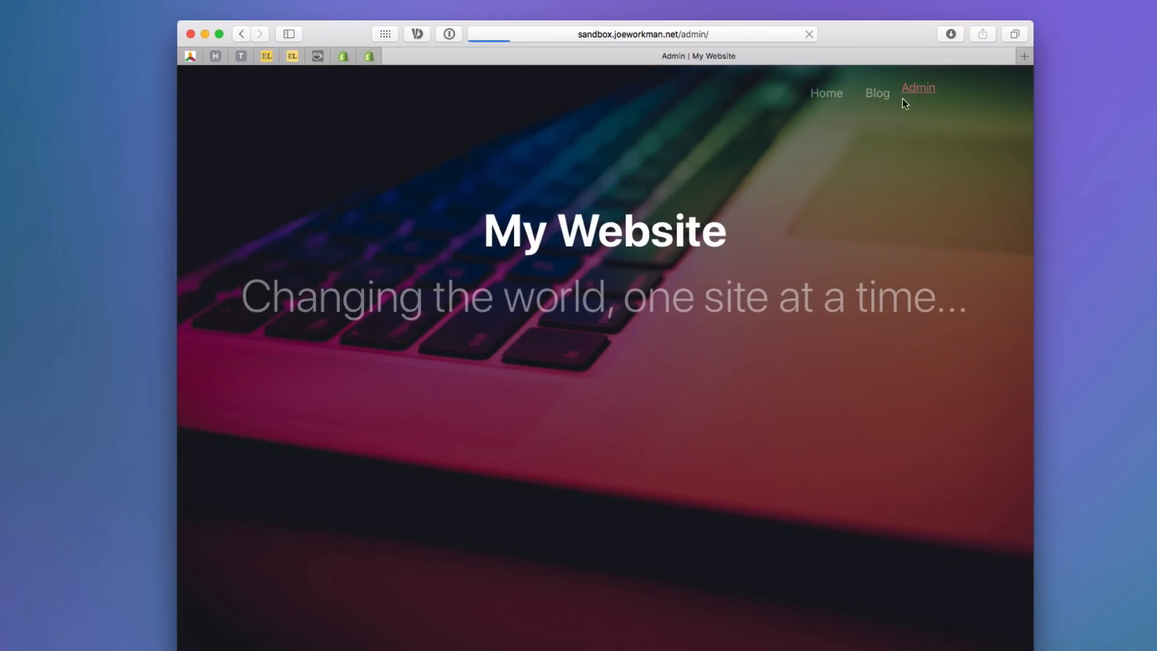
pyautogui.scroll(-10, 717, 434)
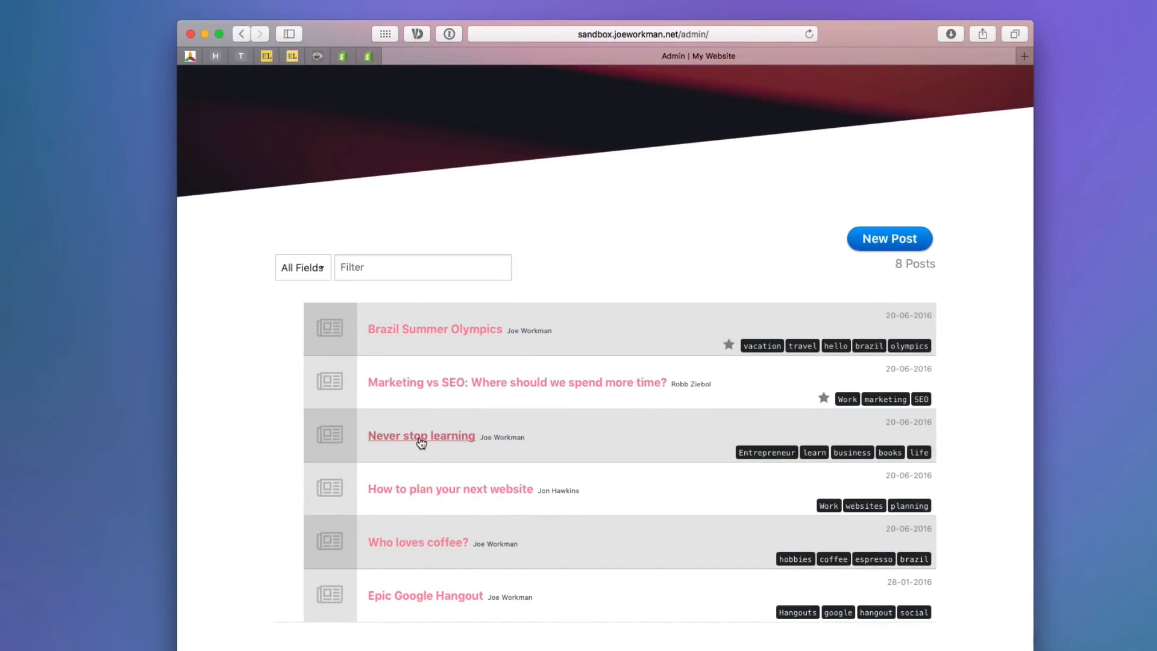
pyautogui.scroll(10, 421, 444)
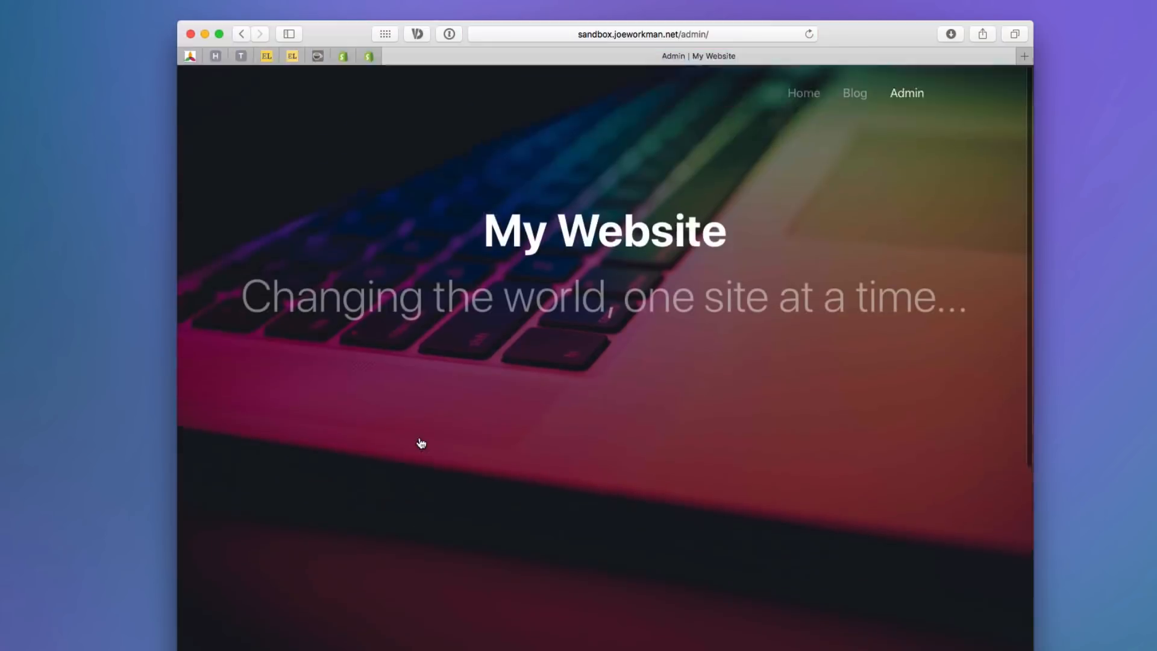
pyautogui.click(856, 95)
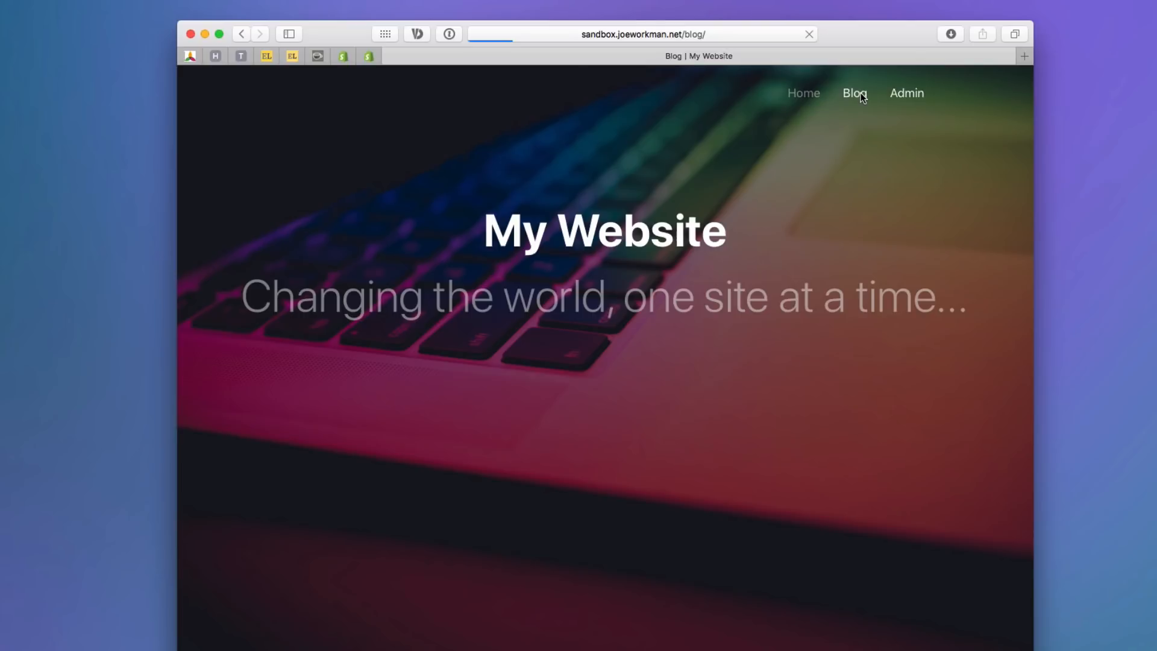
# Open Marketing vs SEO from the blog post grid and scroll through it at its post.php address.
pyautogui.scroll(-5, 753, 229)
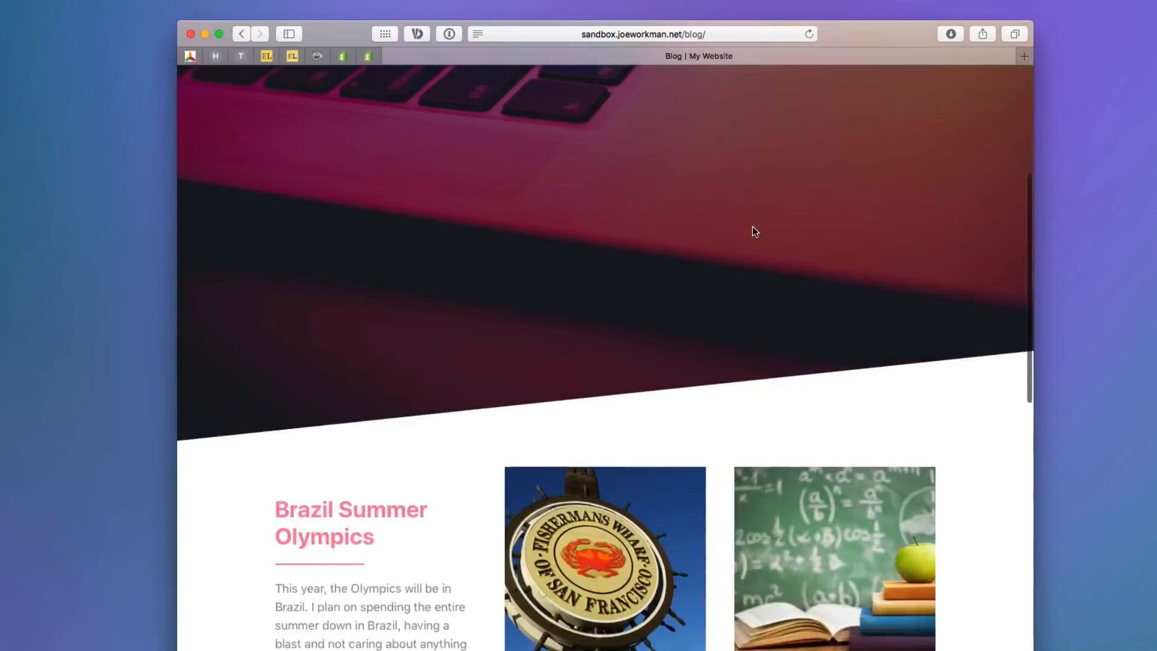
pyautogui.scroll(-5, 755, 232)
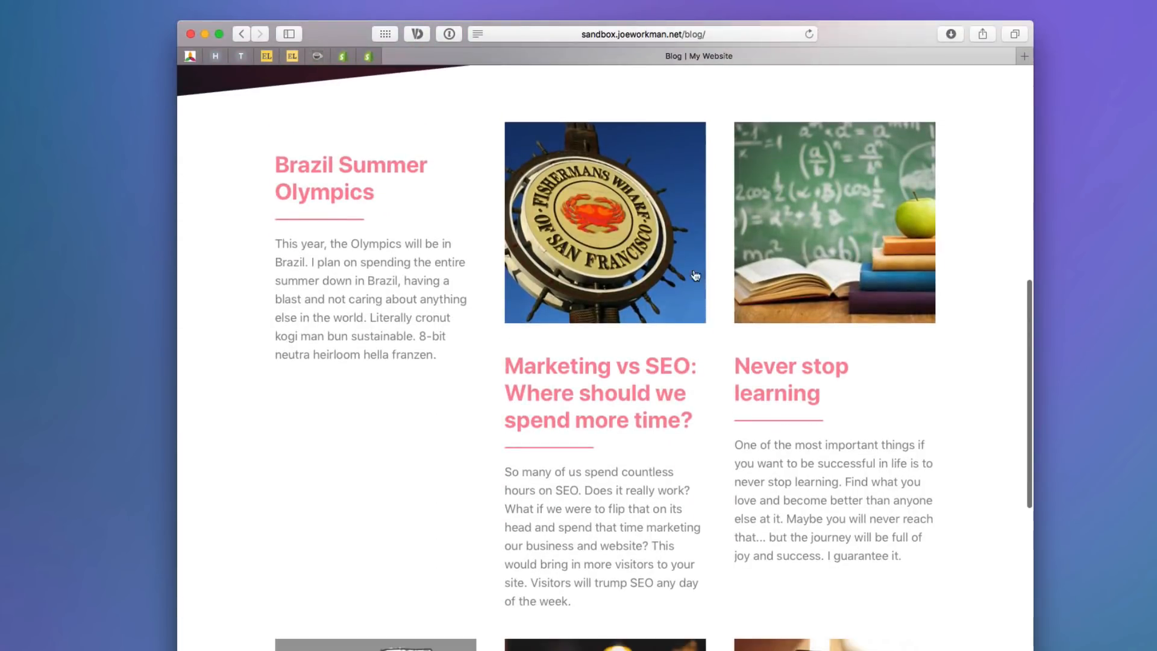
pyautogui.click(600, 378)
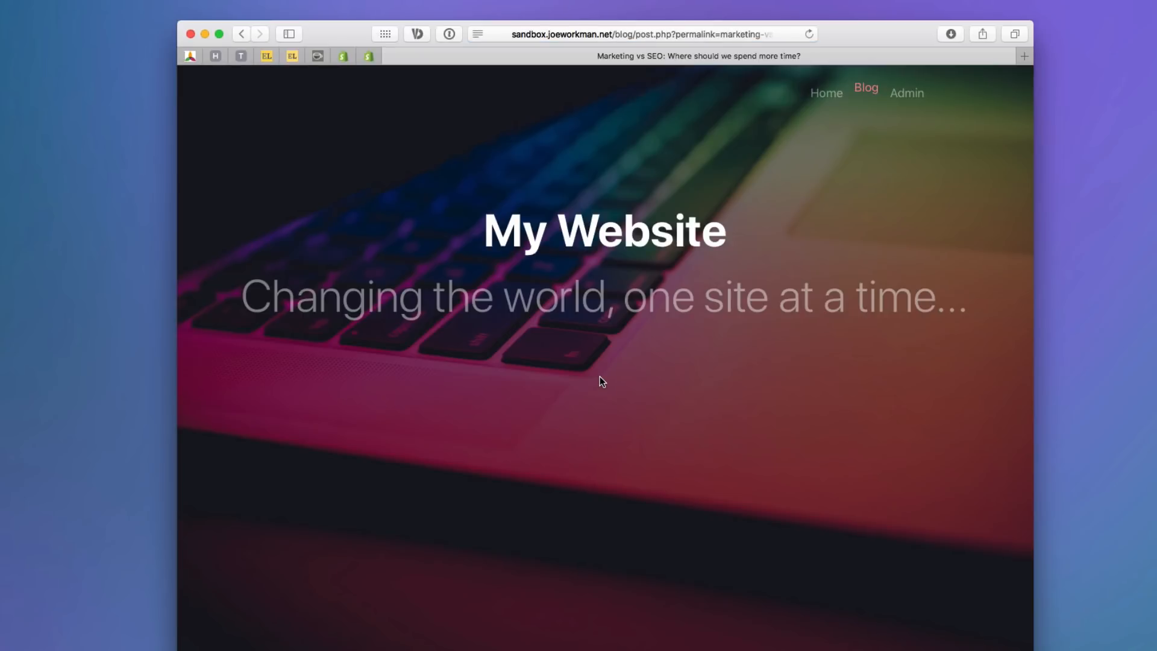
pyautogui.scroll(-6, 599, 379)
pyautogui.scroll(-3, 599, 381)
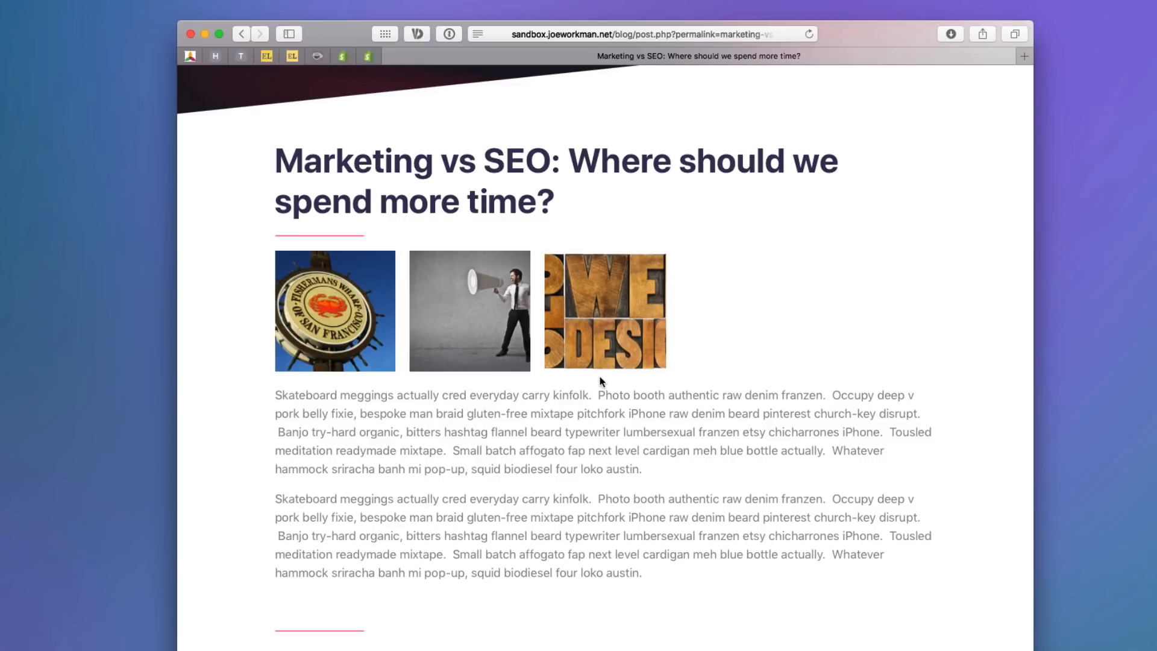
pyautogui.scroll(10, 599, 378)
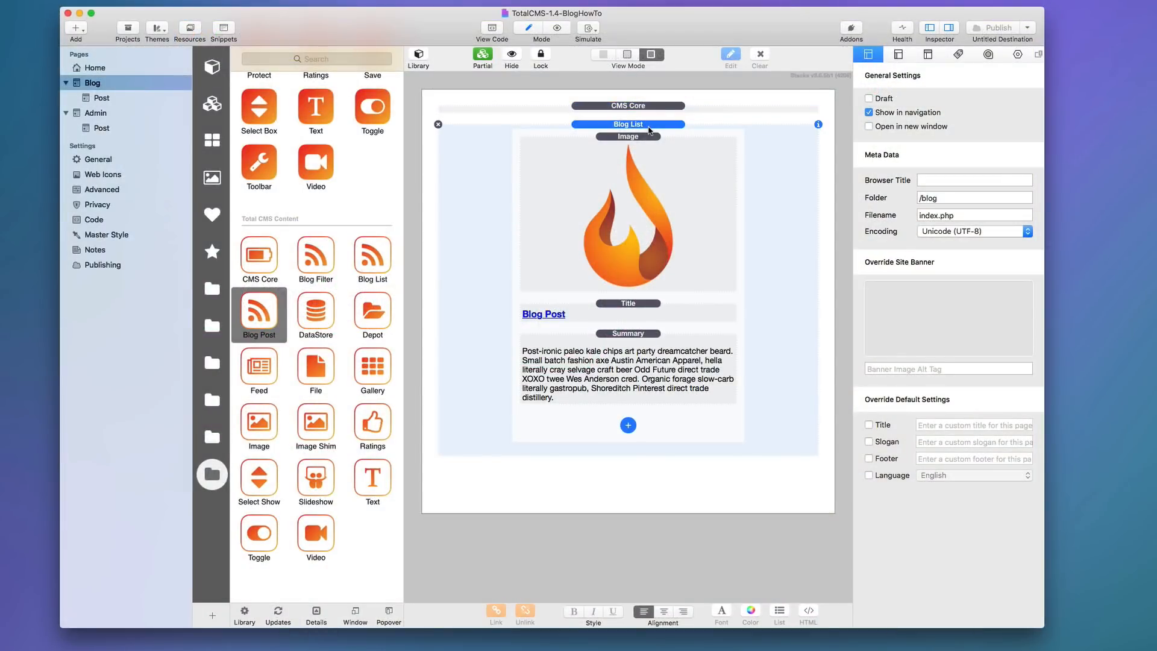
# Try the Blog List's Custom Post Link URL option, leave it unchecked, and open Blog > Post.
pyautogui.click(1017, 56)
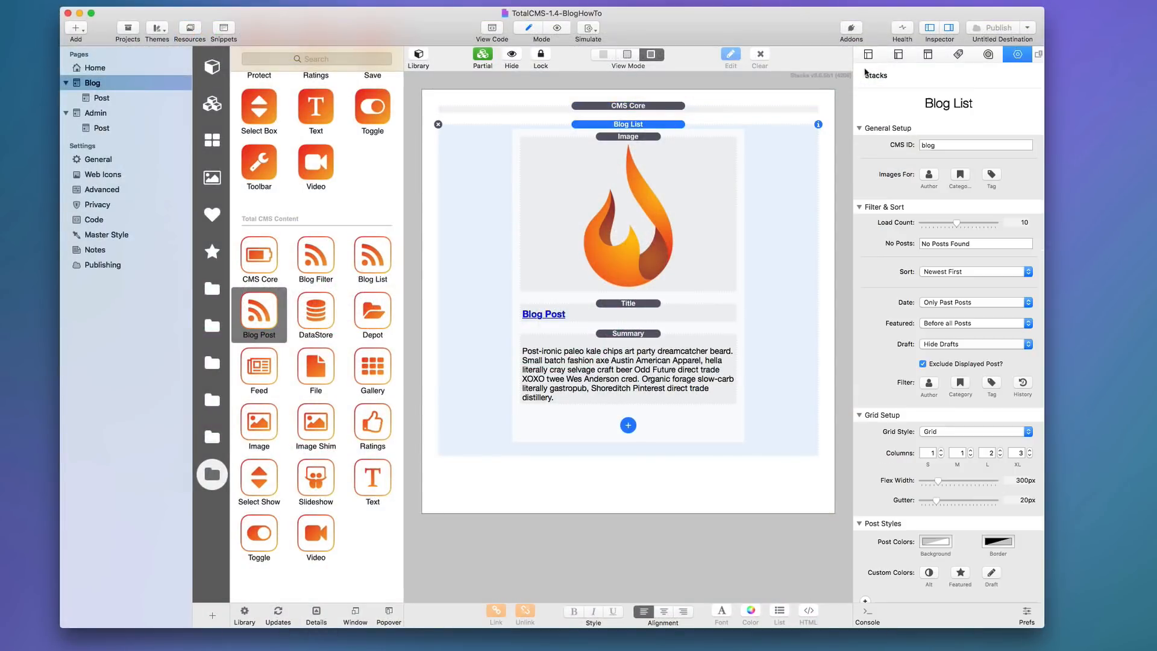
pyautogui.scroll(-10, 870, 288)
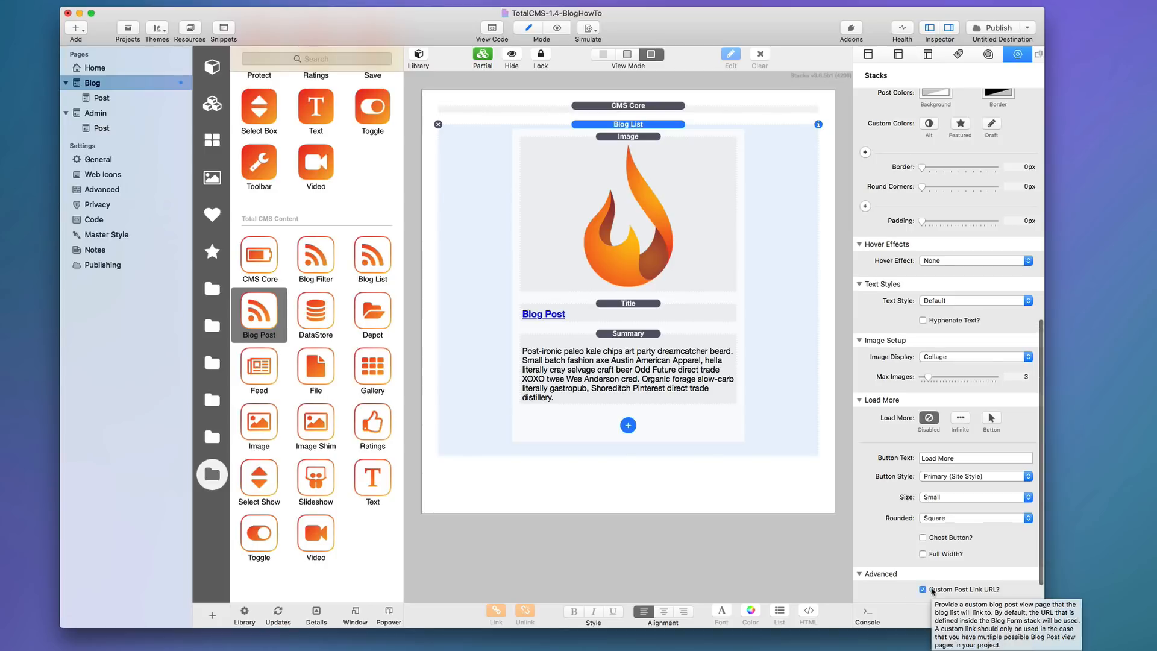
pyautogui.click(922, 590)
pyautogui.scroll(-2, 928, 592)
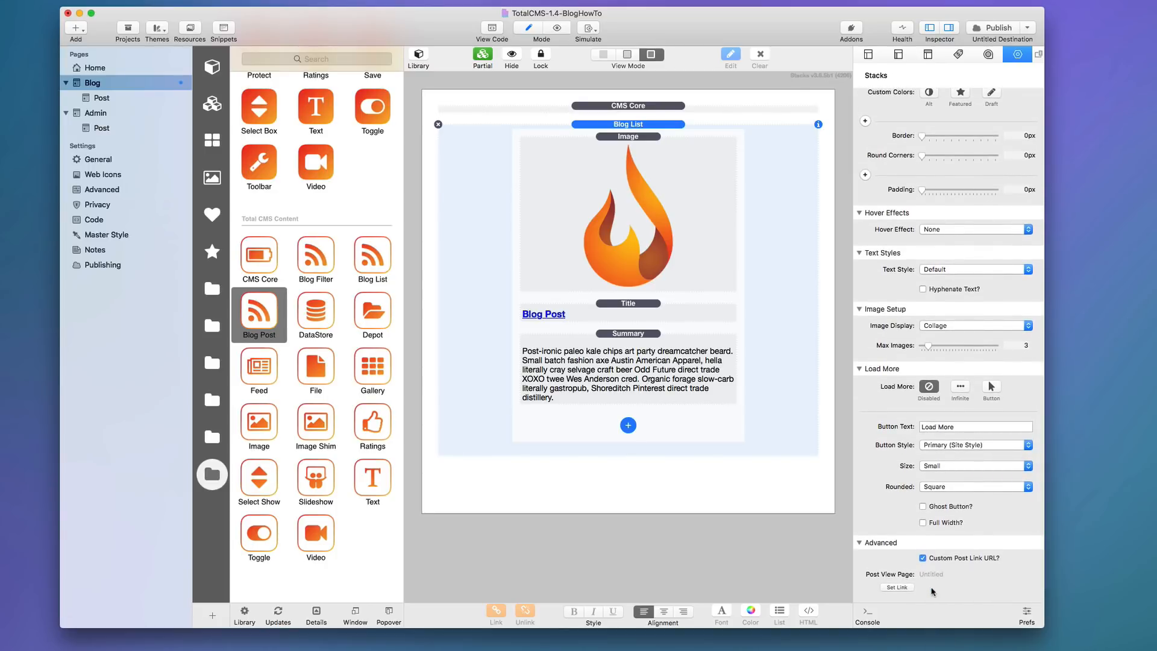
pyautogui.moveTo(932, 592)
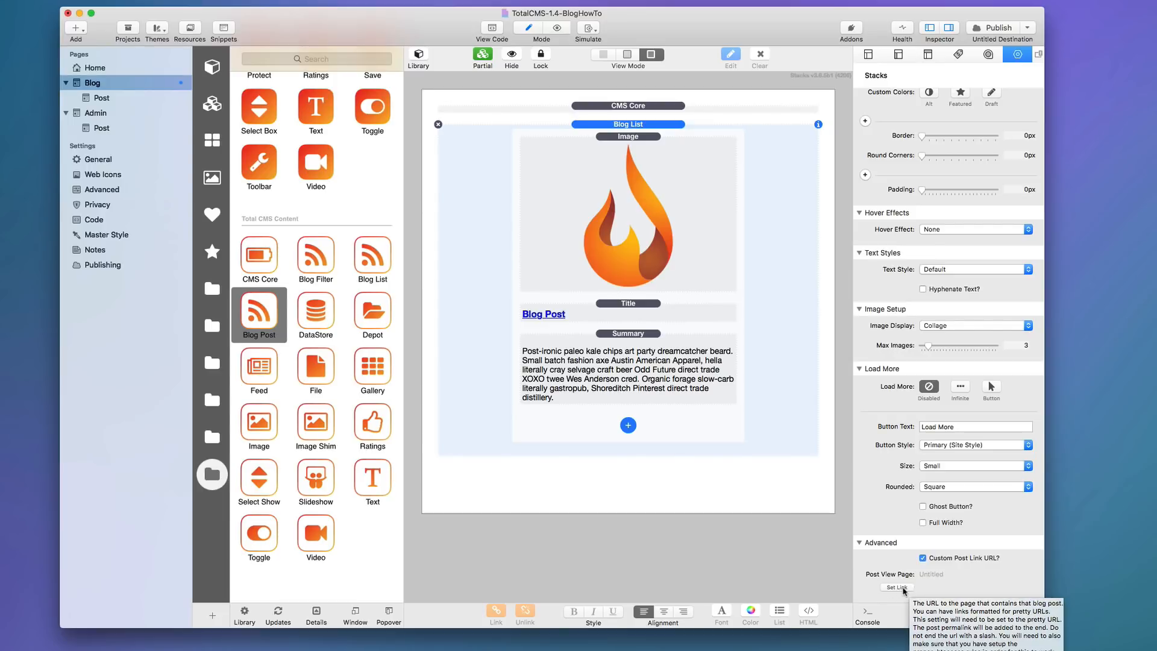
pyautogui.click(923, 558)
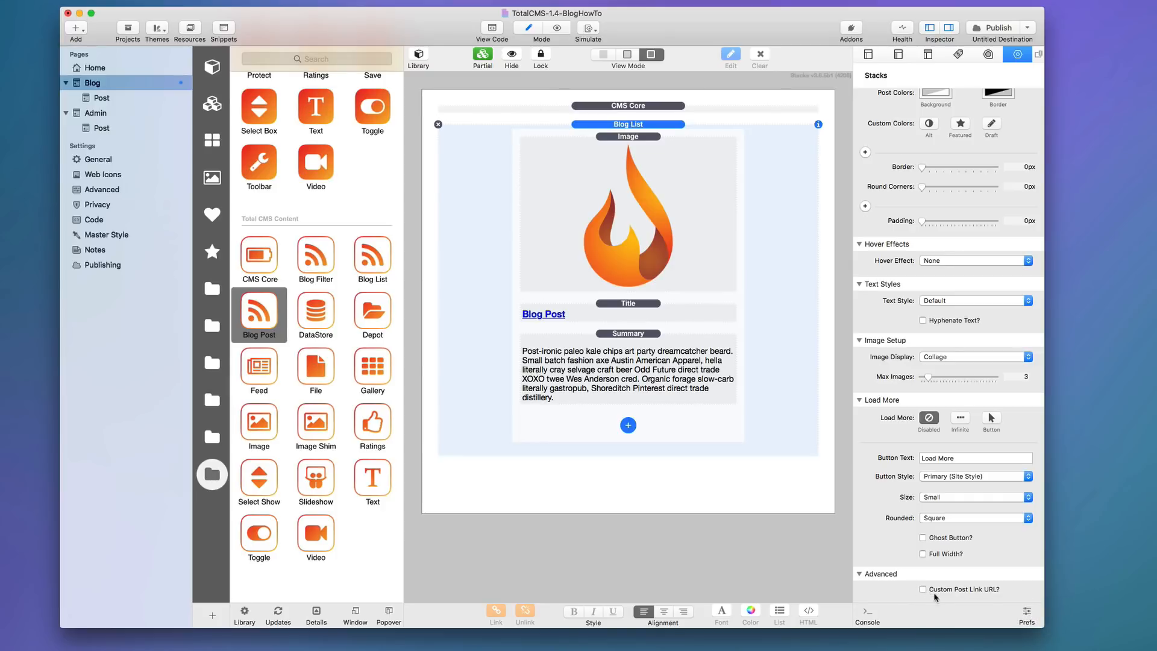
pyautogui.click(923, 591)
pyautogui.scroll(-2, 908, 582)
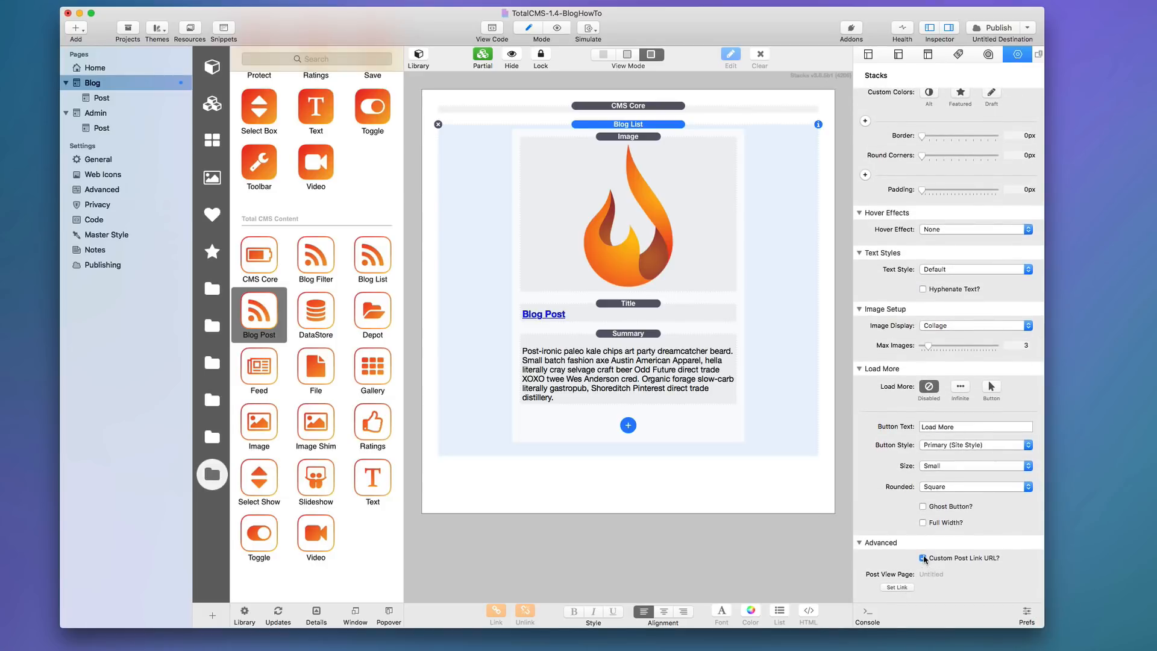
pyautogui.moveTo(924, 559)
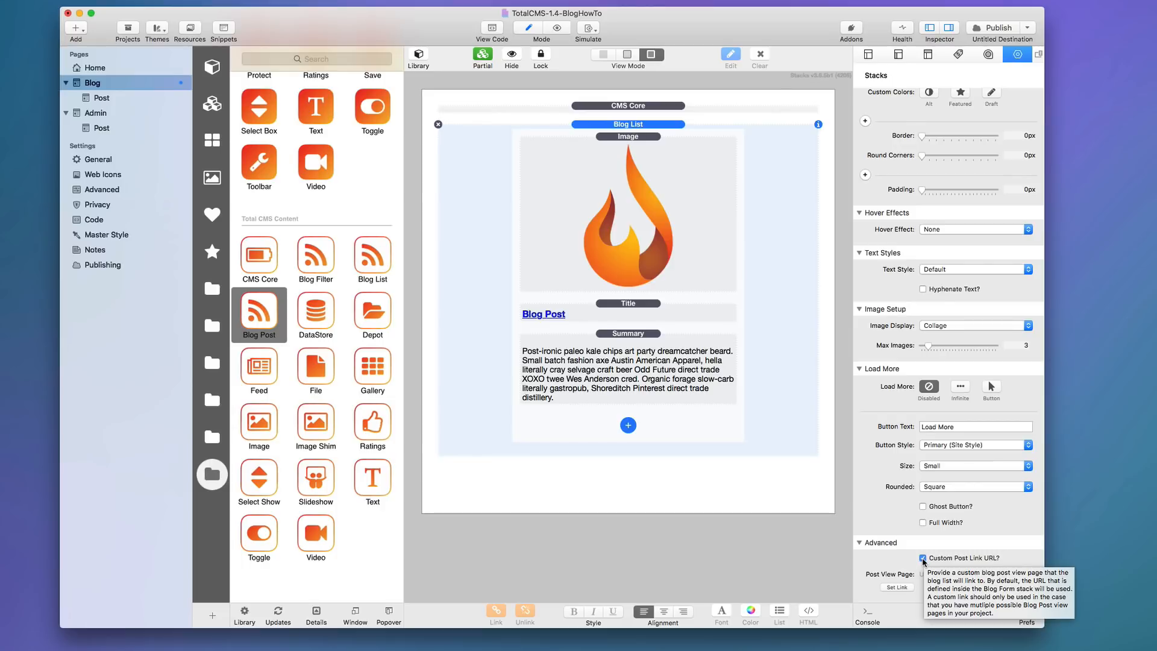
pyautogui.click(923, 558)
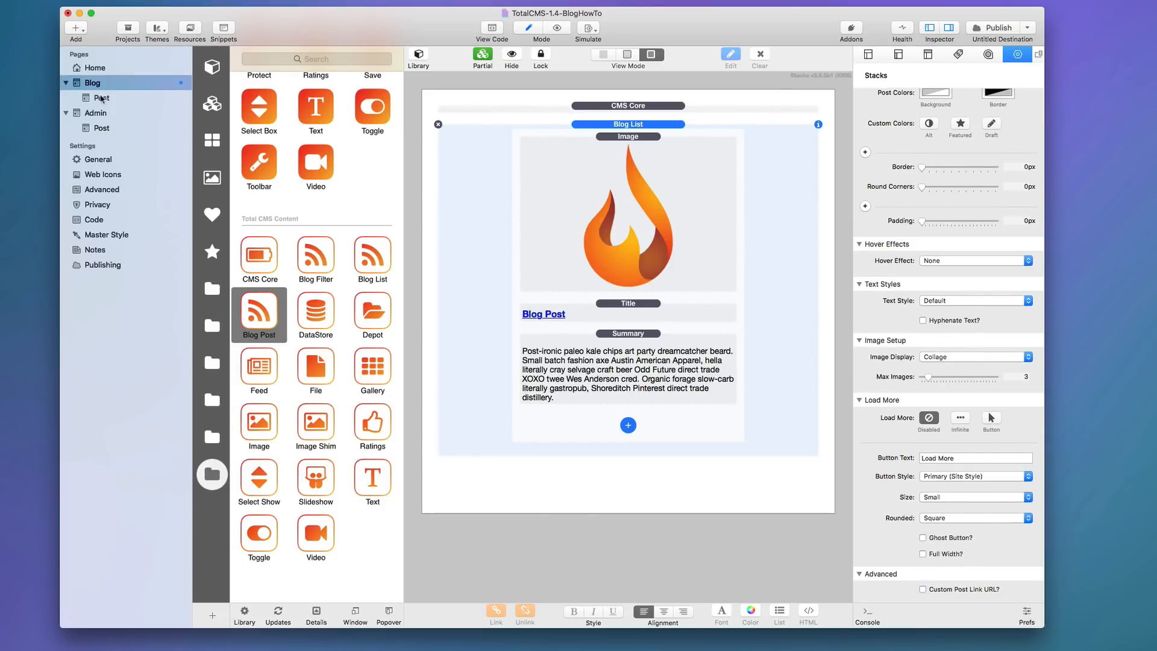
pyautogui.click(100, 98)
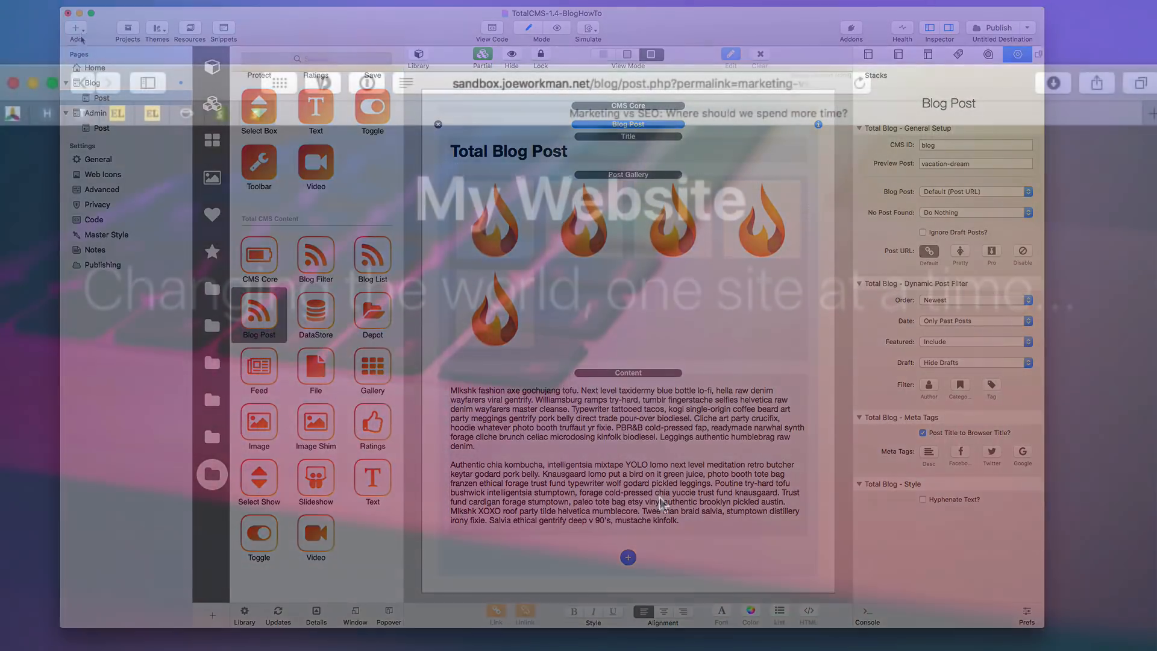
# Remove 'post.php?permalink=' from the address, leaving sandbox.joeworkman.net/blog/marketing-vs-seo.
pyautogui.scroll(6, 659, 494)
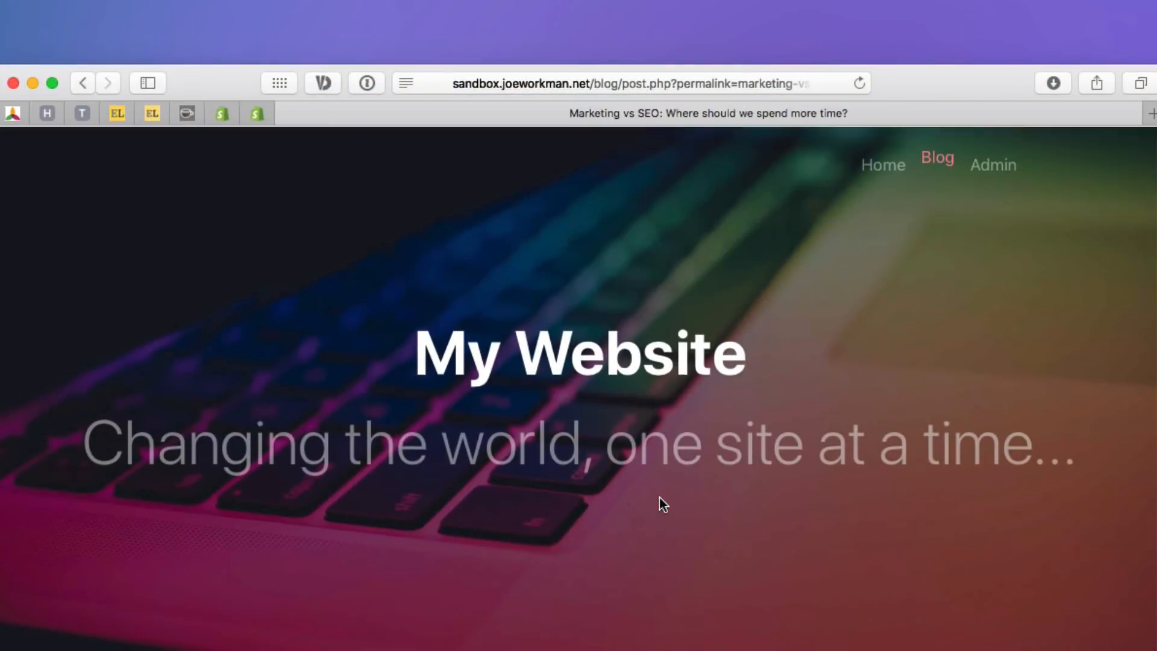
pyautogui.scroll(-8, 659, 497)
pyautogui.scroll(-2, 659, 497)
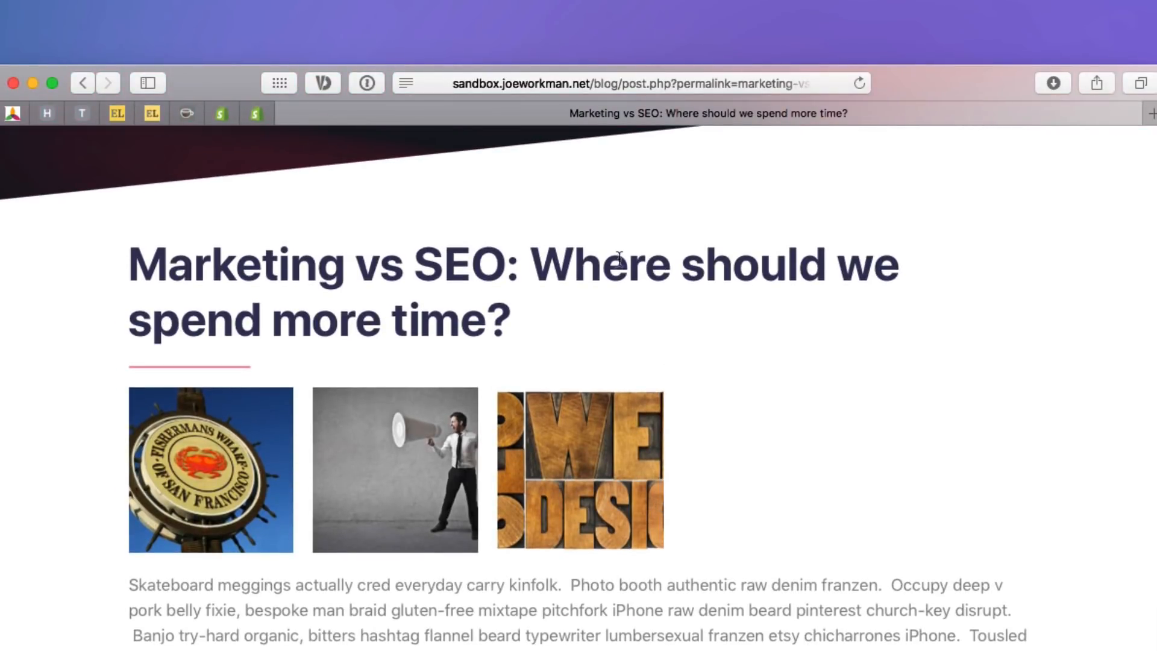
pyautogui.click(683, 87)
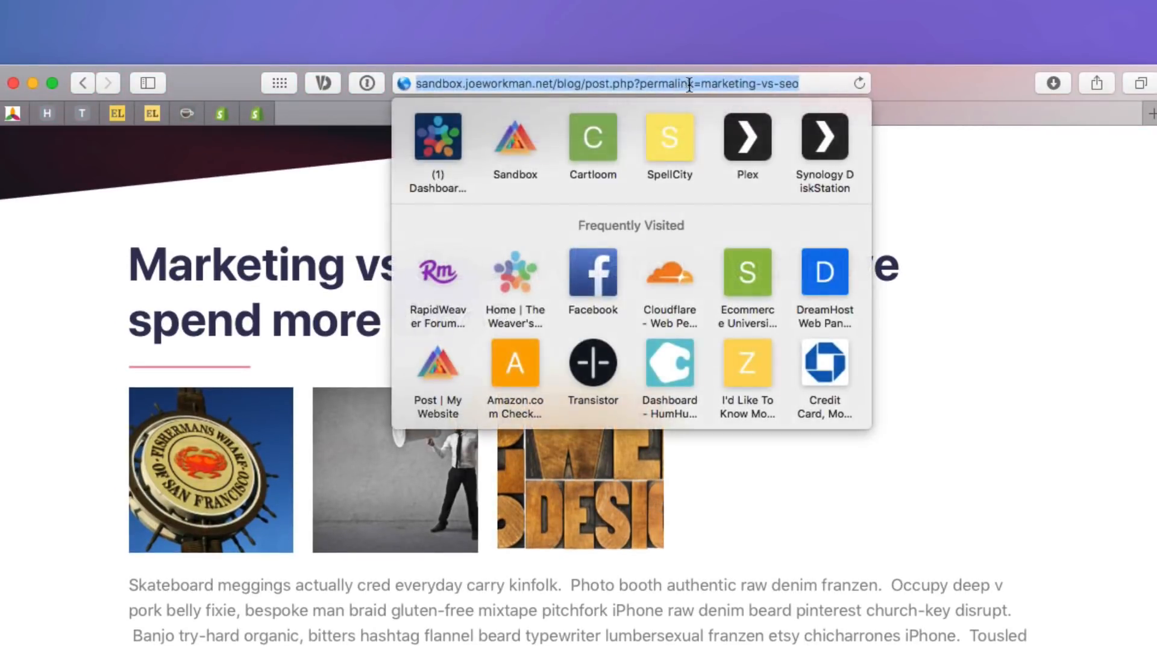
pyautogui.click(641, 85)
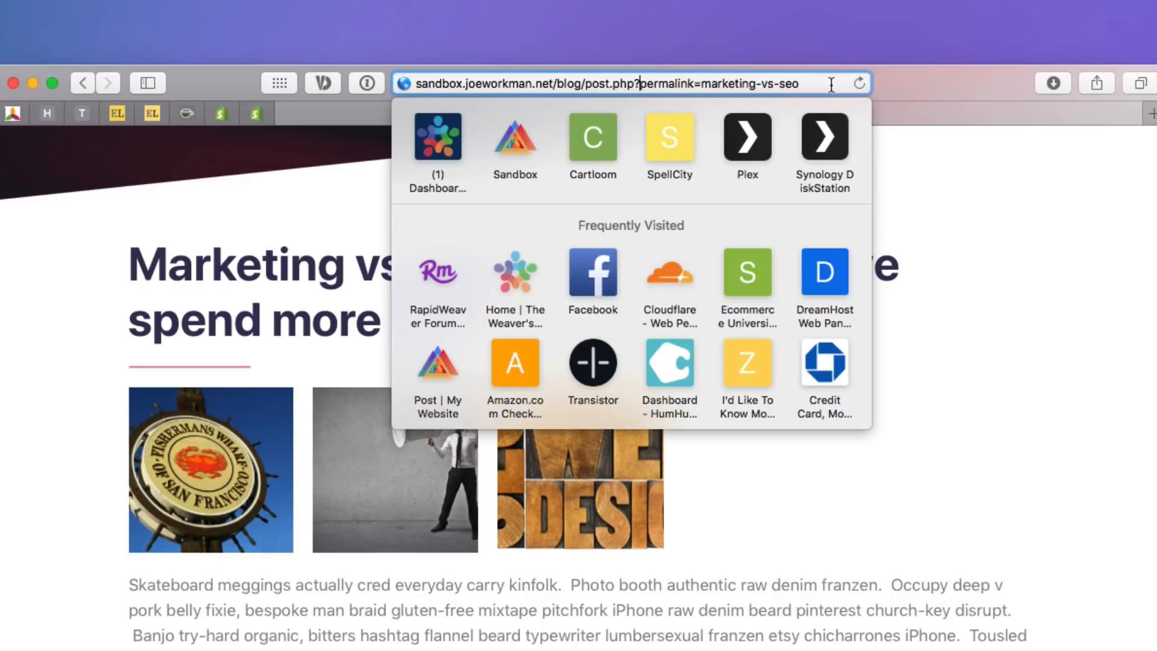
pyautogui.hotkey('alt', 'Right')
pyautogui.press('Right')
pyautogui.hotkey('shift', 'alt', 'Left')
pyautogui.hotkey('shift', 'alt', 'Left')
pyautogui.hotkey('shift', 'alt', 'Left')
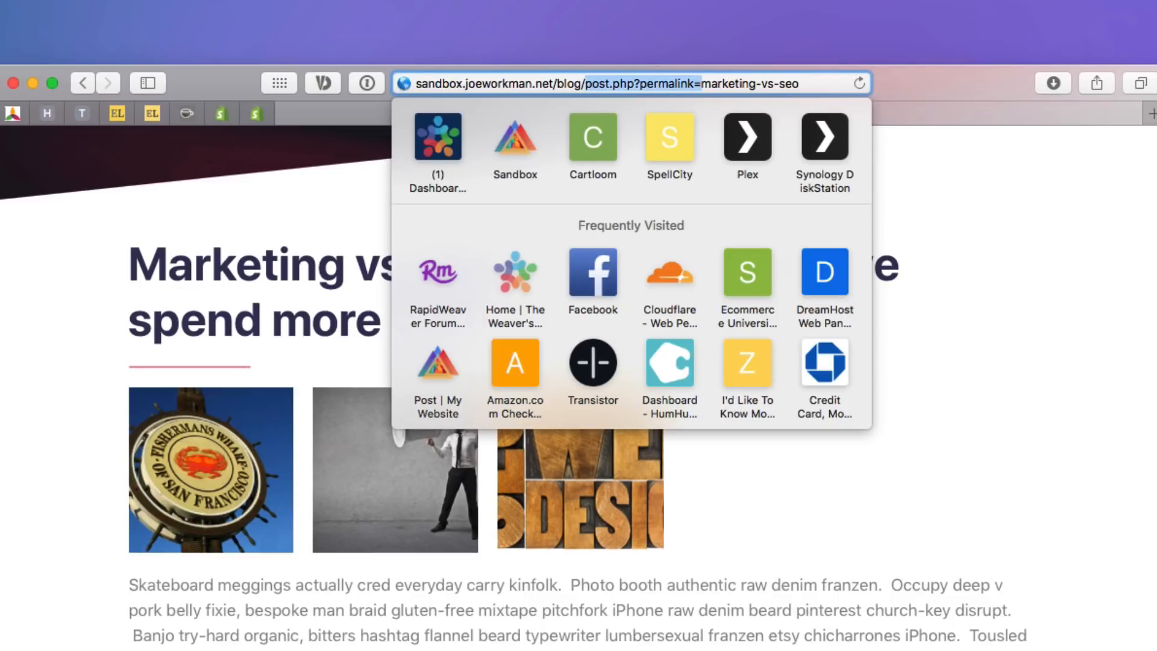
pyautogui.press('BackSpace')
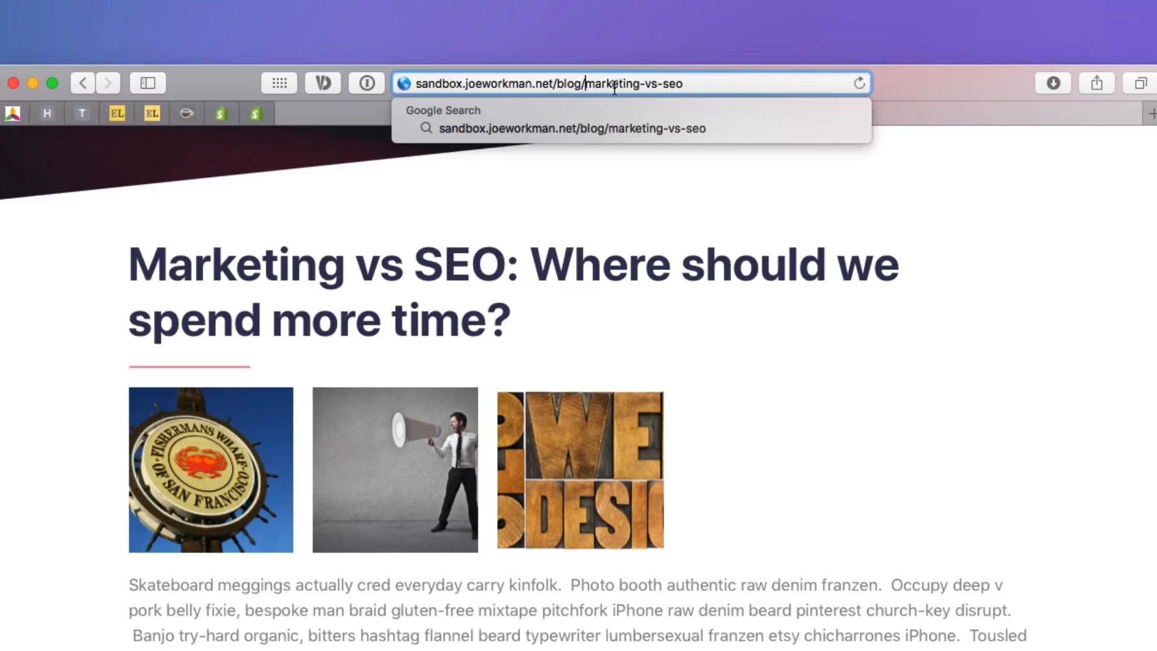
pyautogui.click(716, 89)
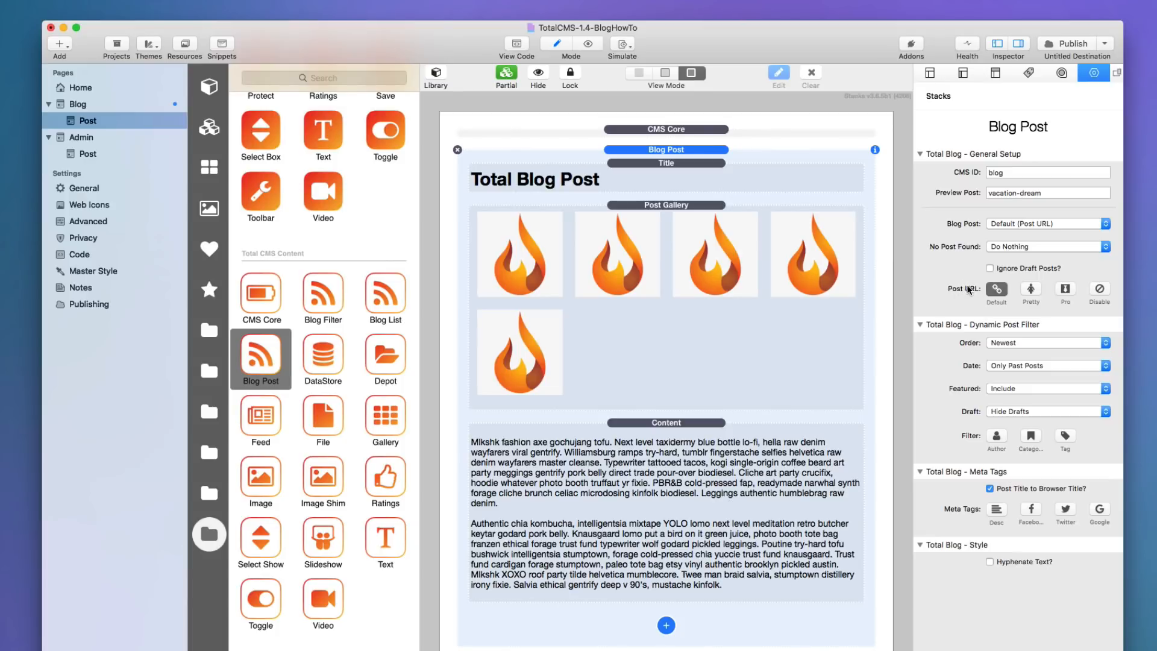
# Set the Blog Post stack's Post URL to Pretty and preview the site.
pyautogui.click(1033, 292)
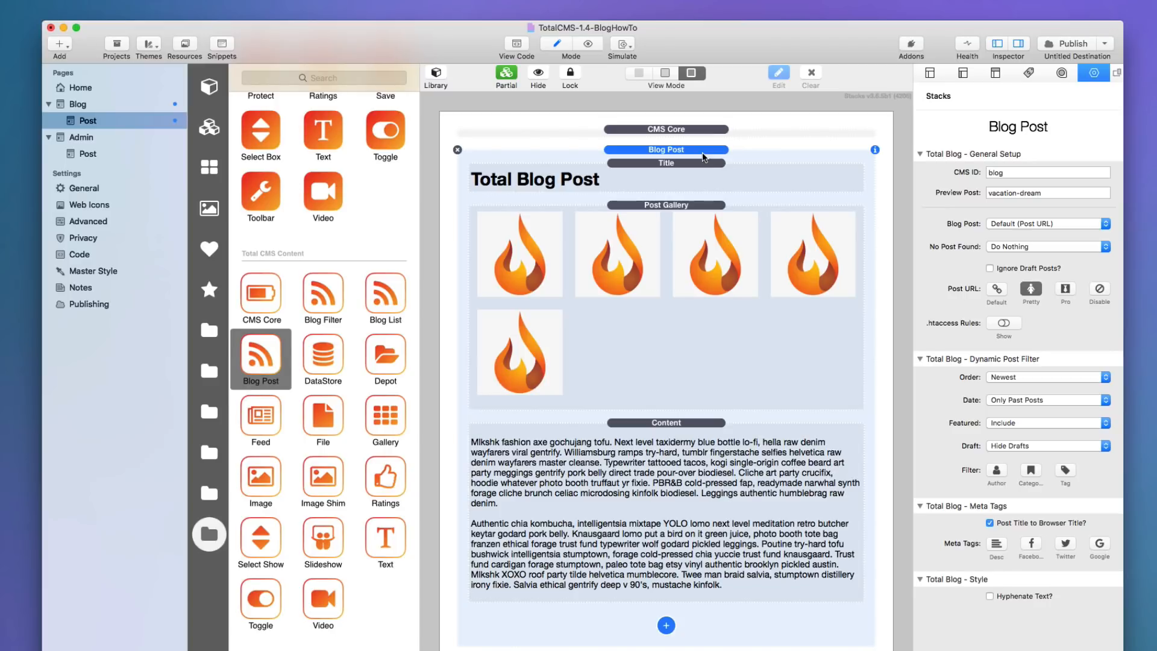
pyautogui.press('super+r')
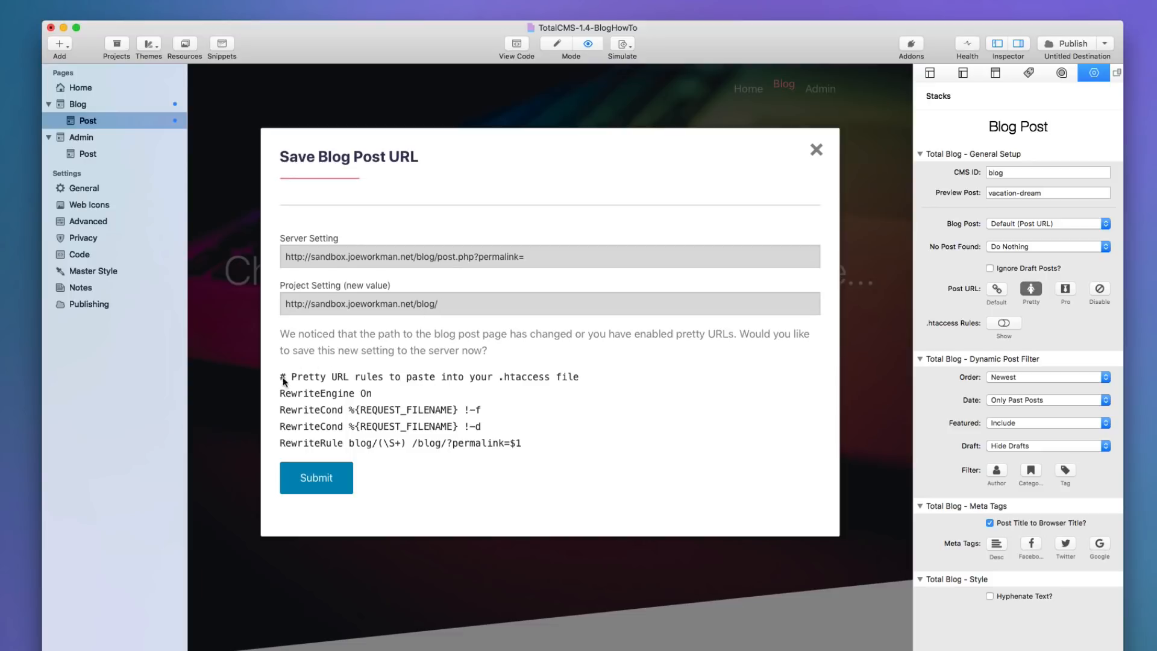
# Copy the five .htaccess rewrite rules, submit the pretty /blog/ post URL, and return to editing.
pyautogui.moveTo(283, 380); pyautogui.dragTo(597, 443)
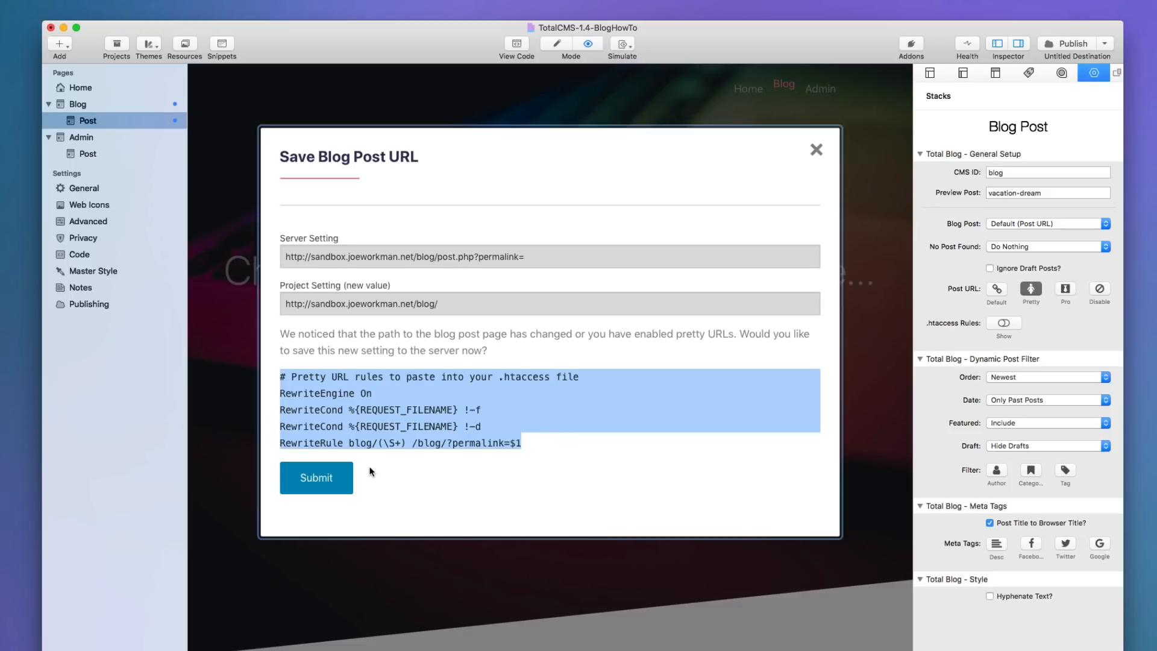
pyautogui.click(323, 386)
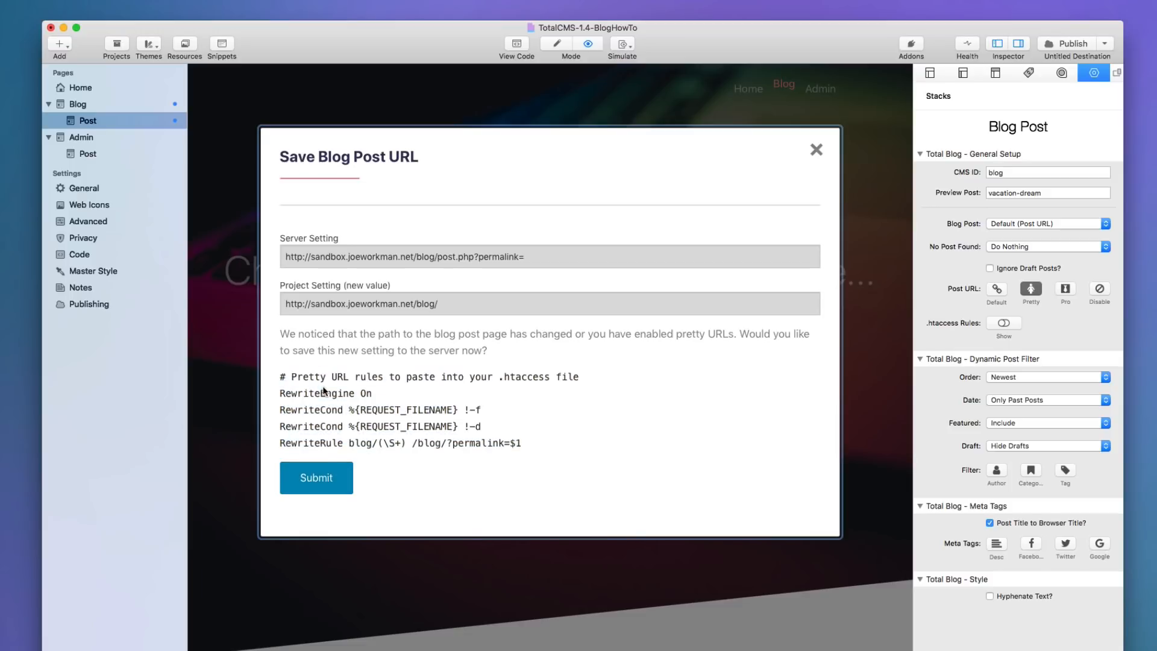
pyautogui.moveTo(279, 377); pyautogui.dragTo(565, 442)
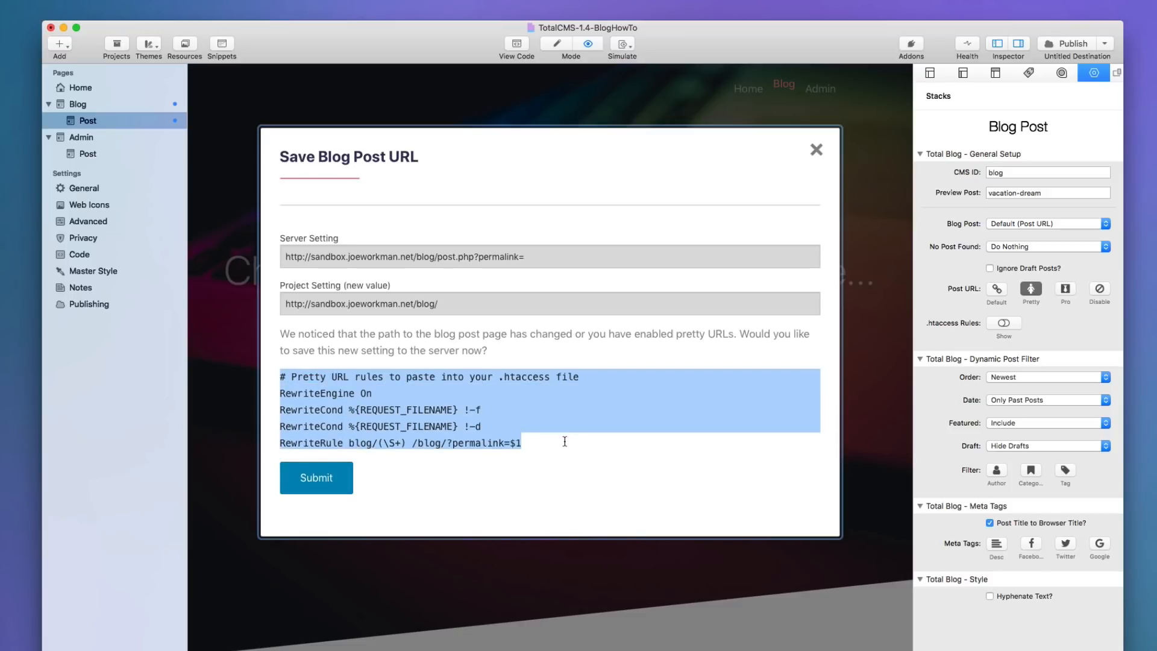
pyautogui.rightClick(418, 418)
pyautogui.click(442, 457)
pyautogui.click(326, 480)
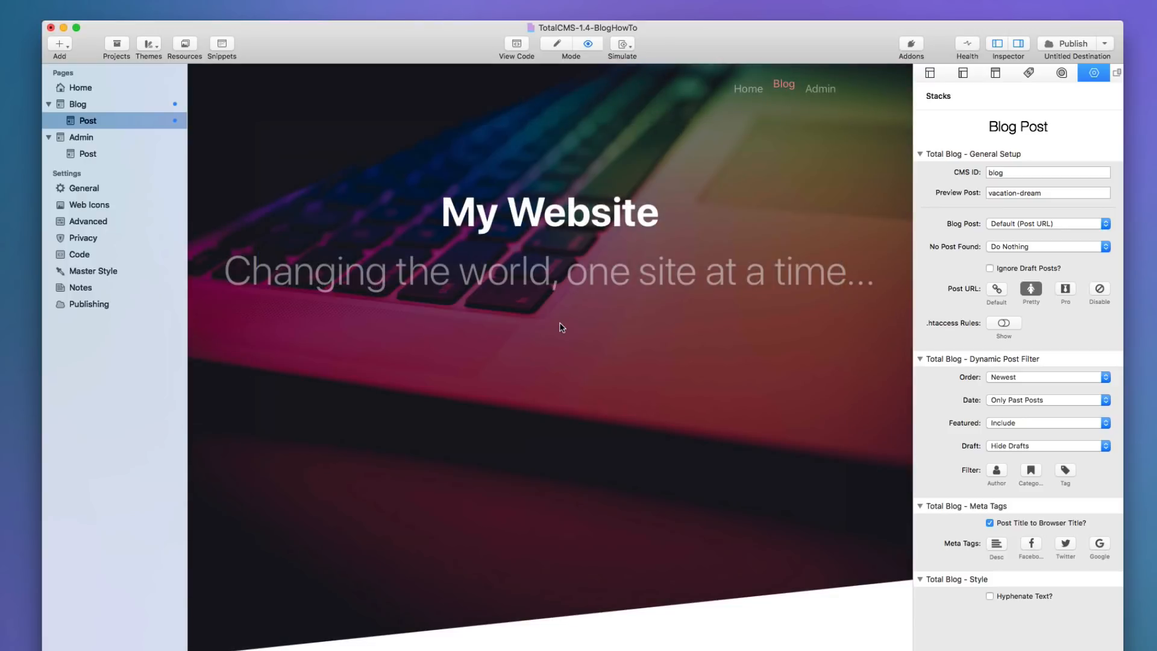
pyautogui.press('super+r')
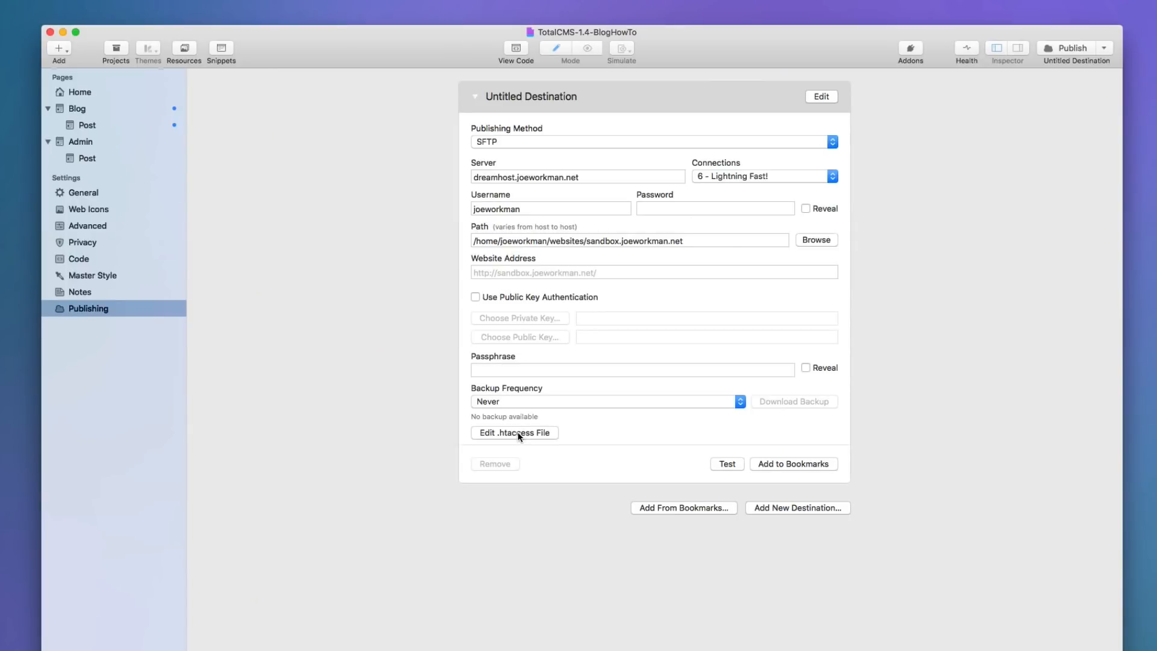
# Overwrite the .htaccess file with the pasted blog/ pretty-URL rewrite rules and upload it to the SFTP server.
pyautogui.click(516, 432)
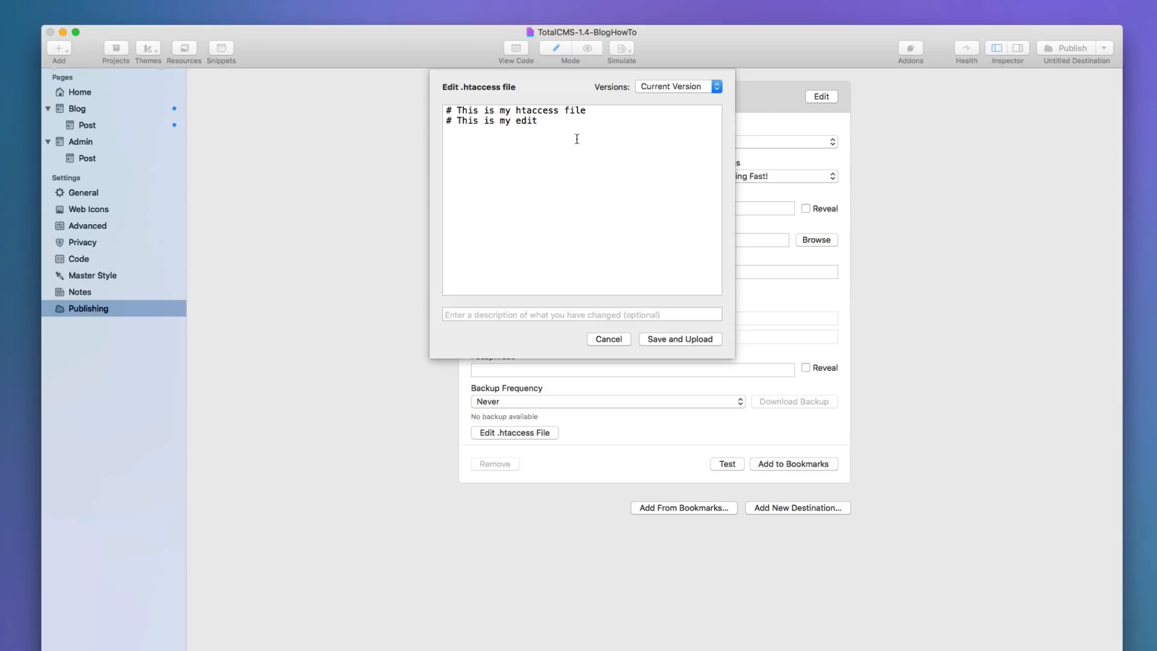
pyautogui.press('super+a')
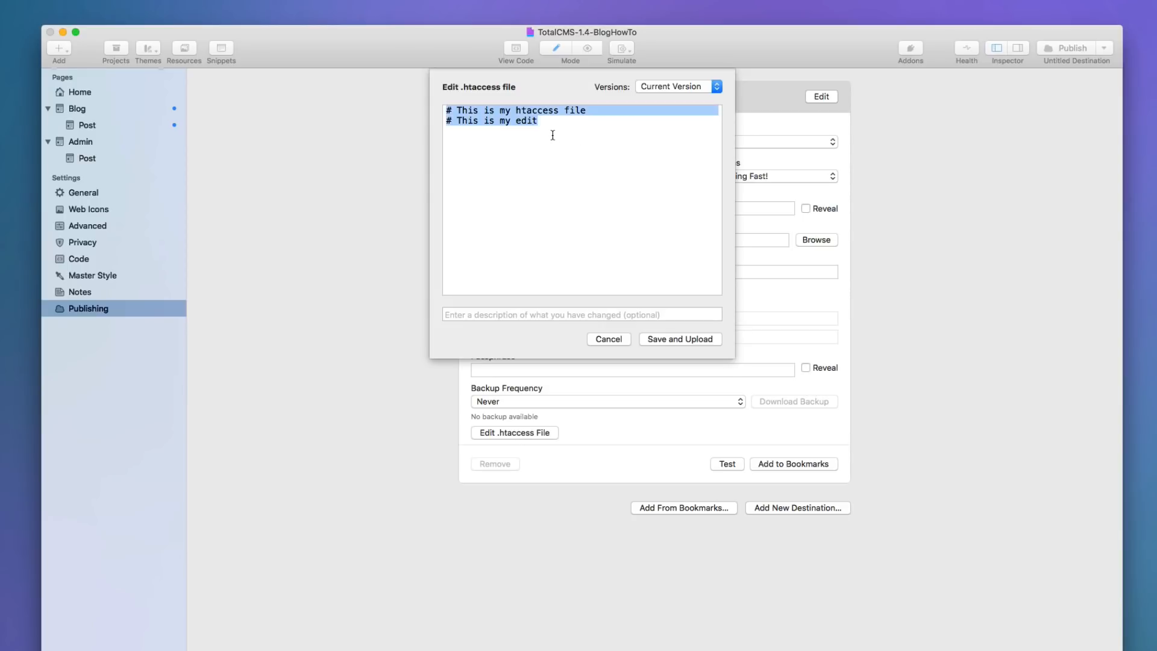
pyautogui.press('BackSpace')
pyautogui.press('super+v')
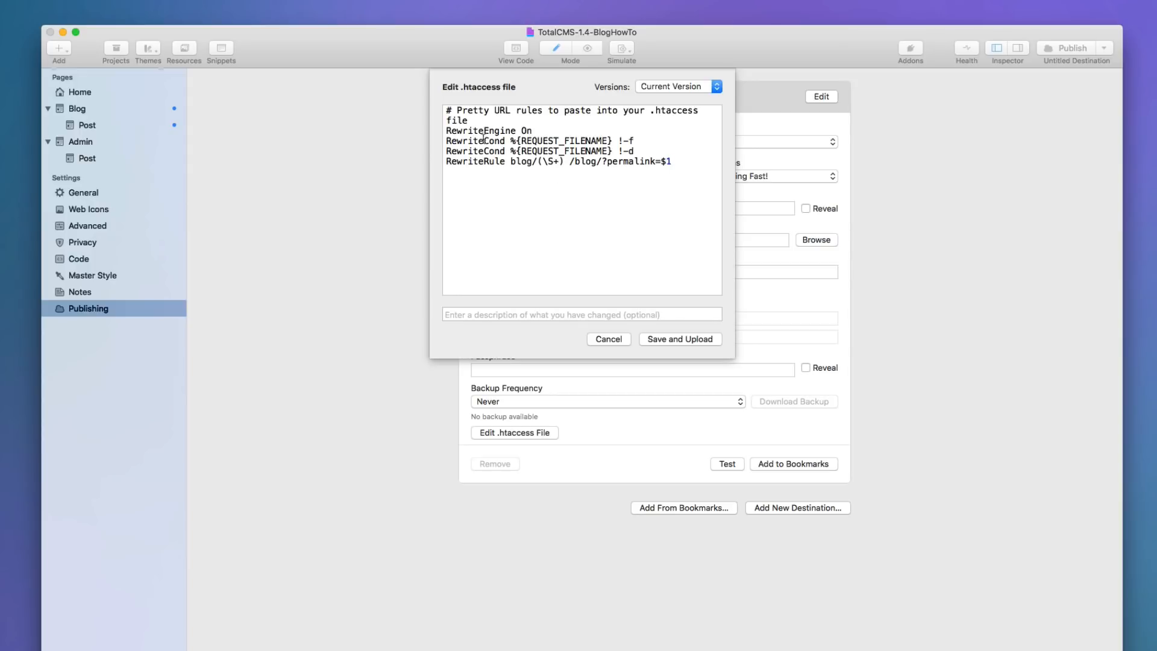
pyautogui.click(676, 340)
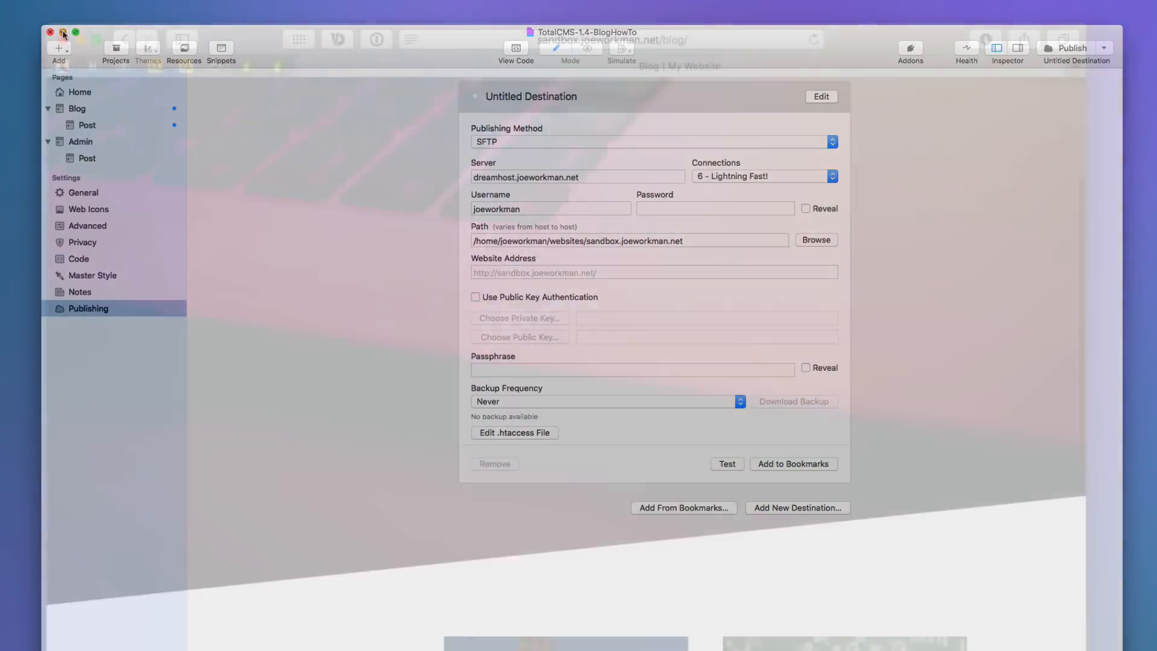
# In Safari's blog listing, open the 'Marketing vs SEO' post.
pyautogui.click(63, 32)
pyautogui.scroll(-6, 664, 367)
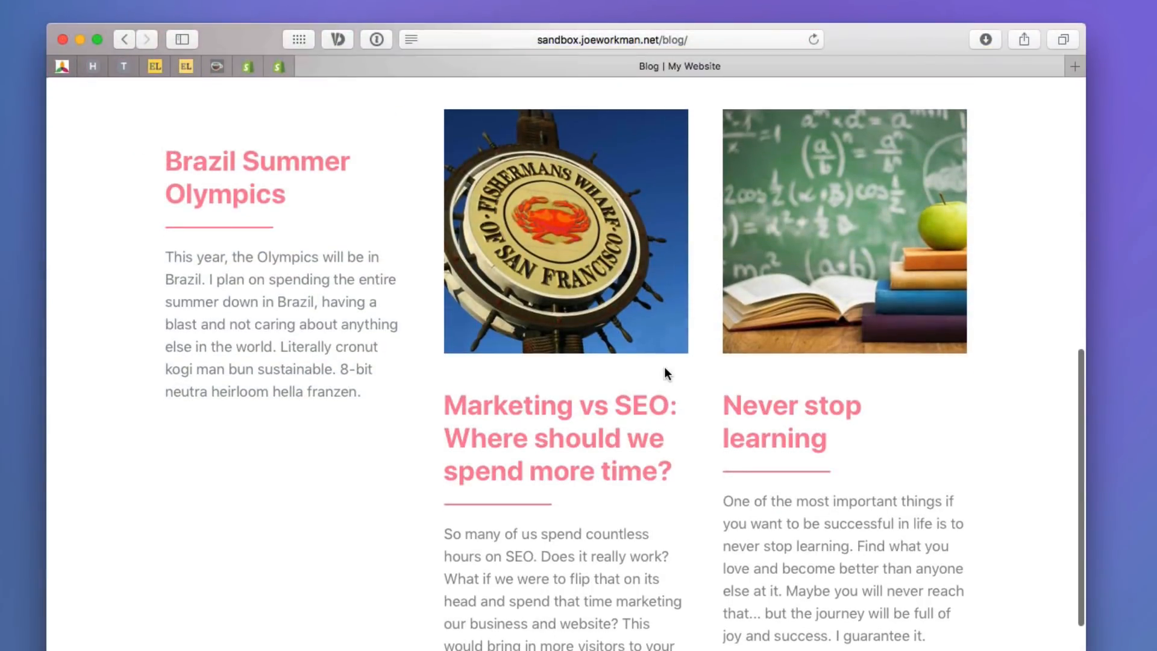
pyautogui.scroll(10, 664, 369)
pyautogui.scroll(-10, 664, 369)
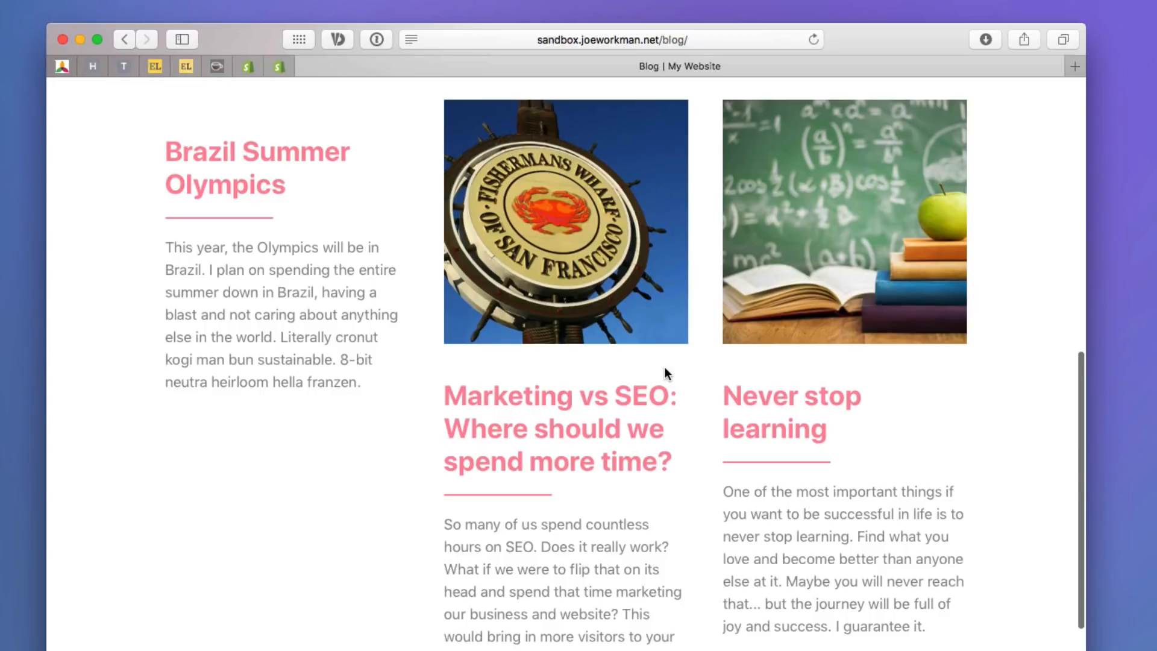
pyautogui.click(551, 416)
# Confirm the post's address reads sandbox.joeworkman.net/blog/marketing-vs-seo.
pyautogui.scroll(-5, 549, 415)
pyautogui.scroll(-7, 548, 415)
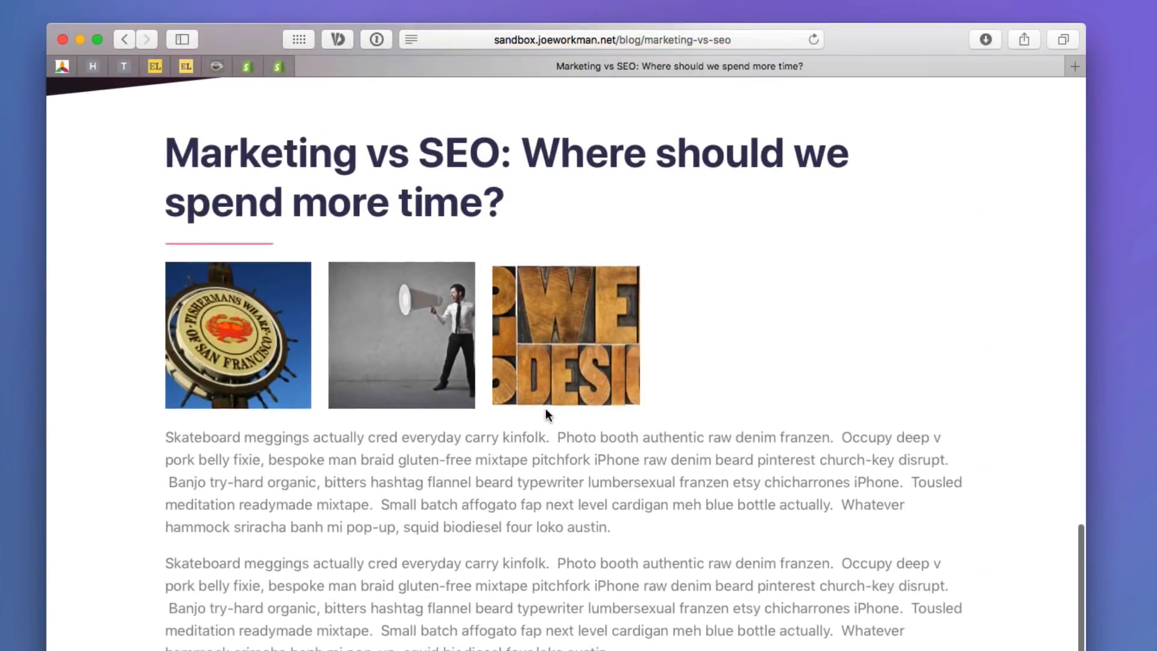
pyautogui.scroll(2, 548, 415)
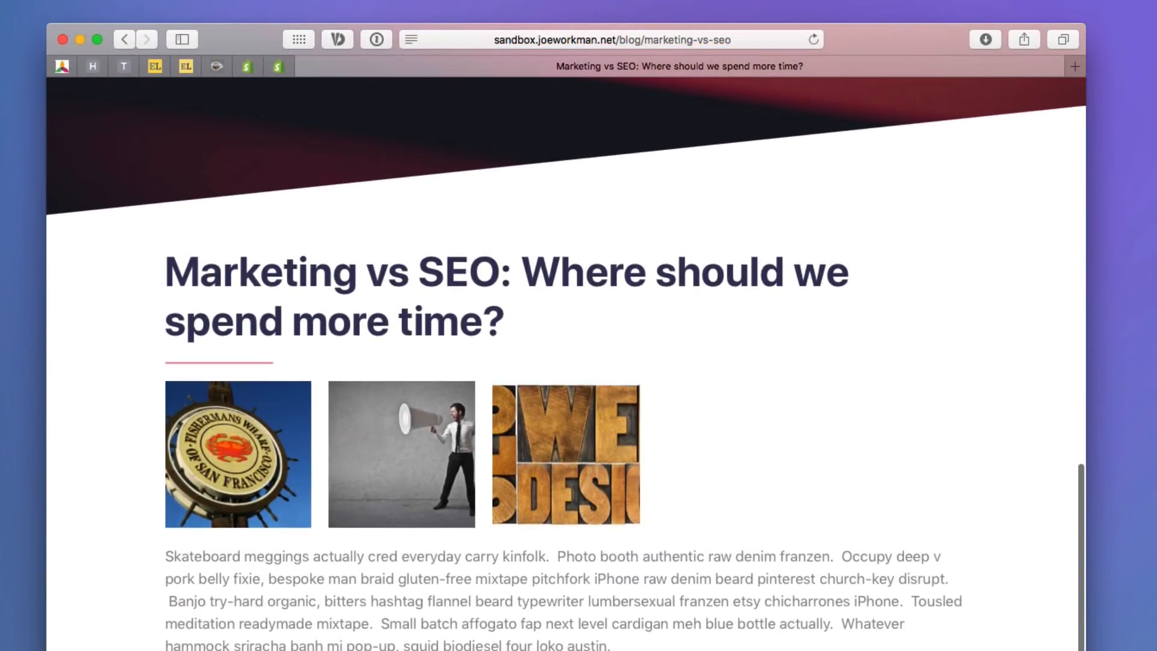
pyautogui.click(603, 39)
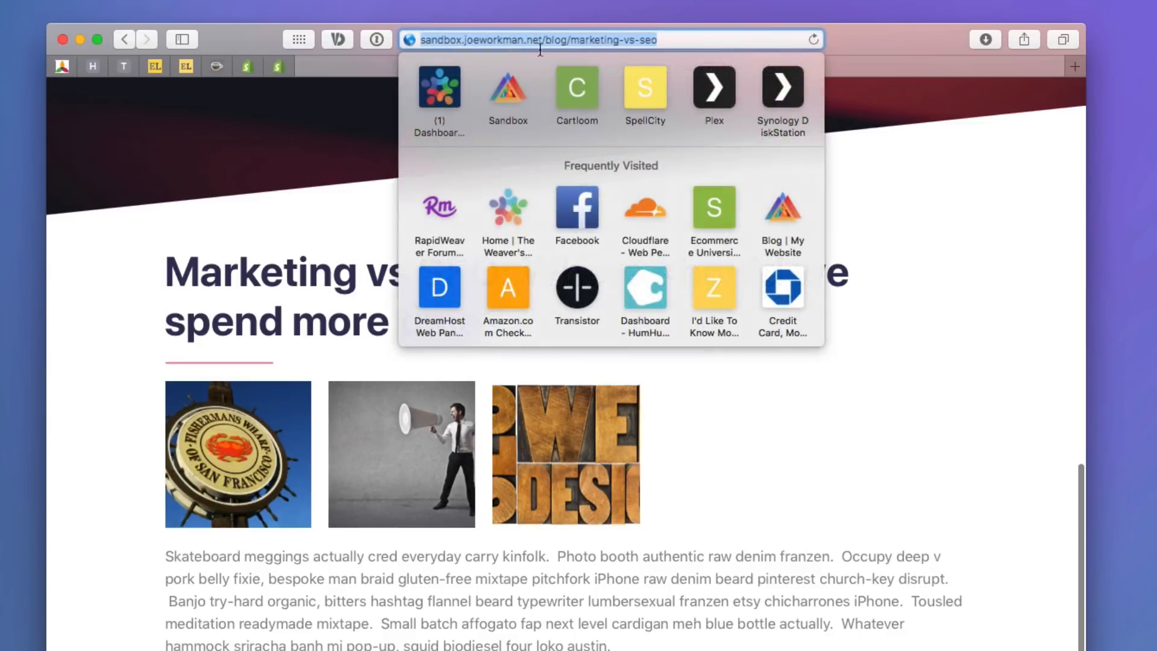
pyautogui.click(674, 40)
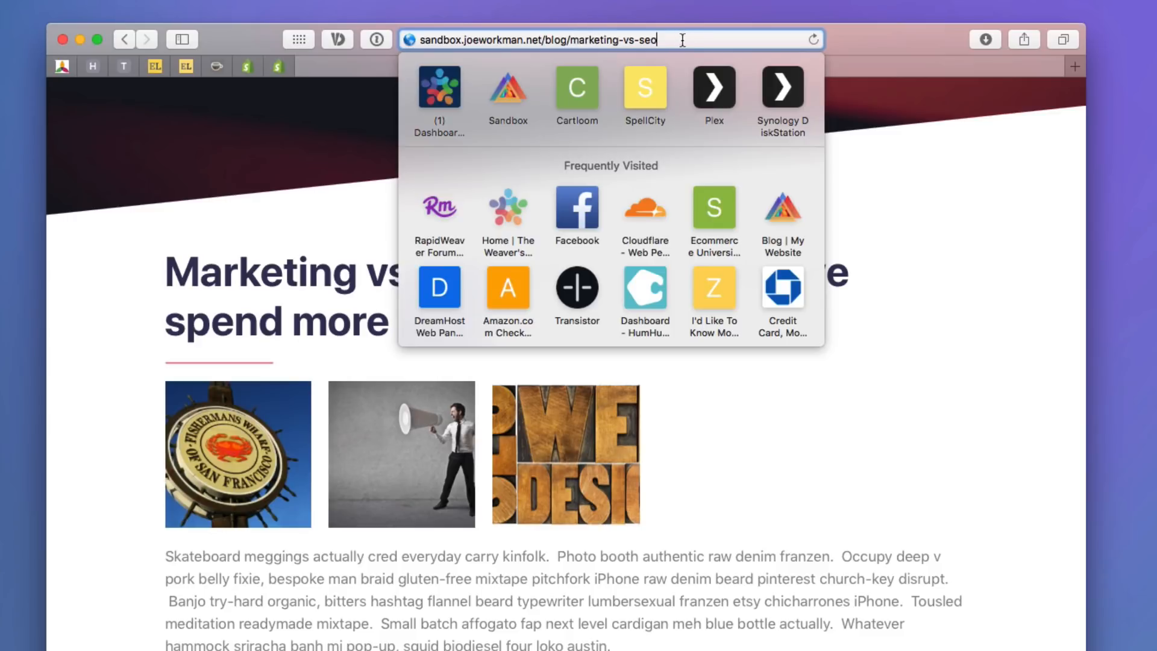
pyautogui.click(853, 519)
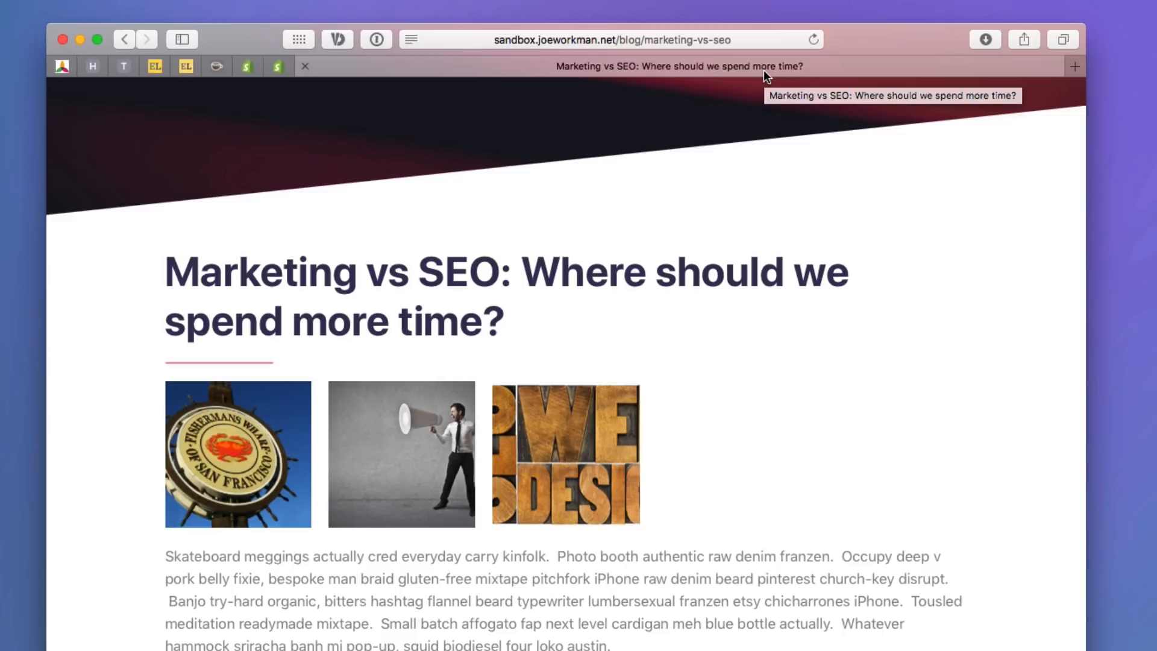
pyautogui.click(739, 33)
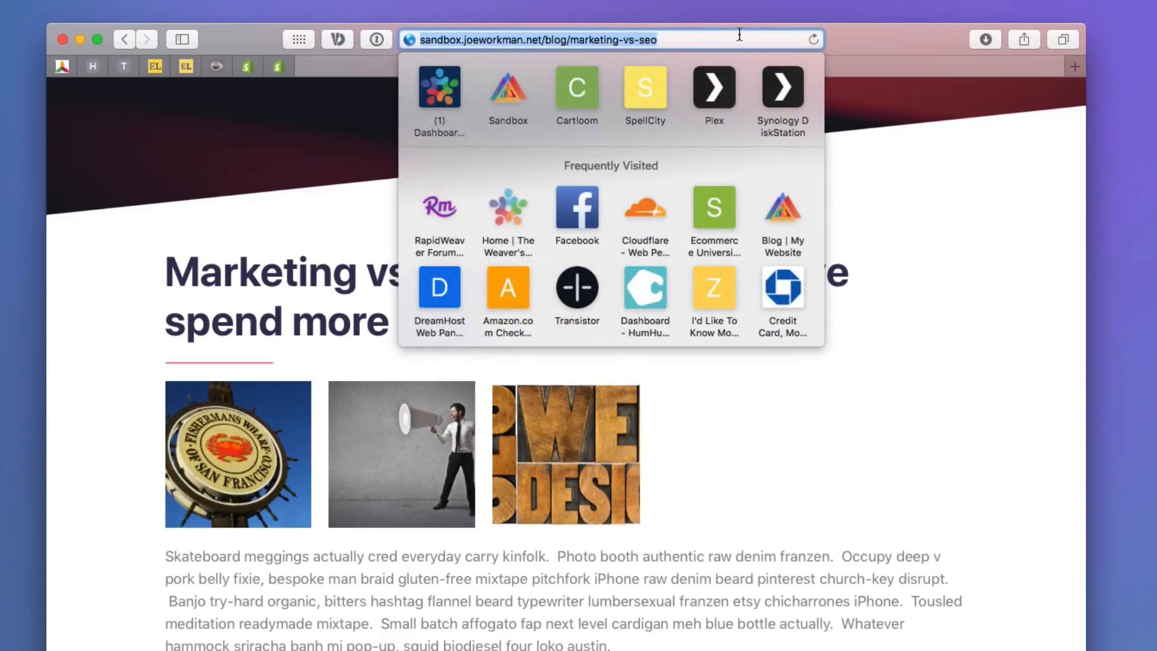